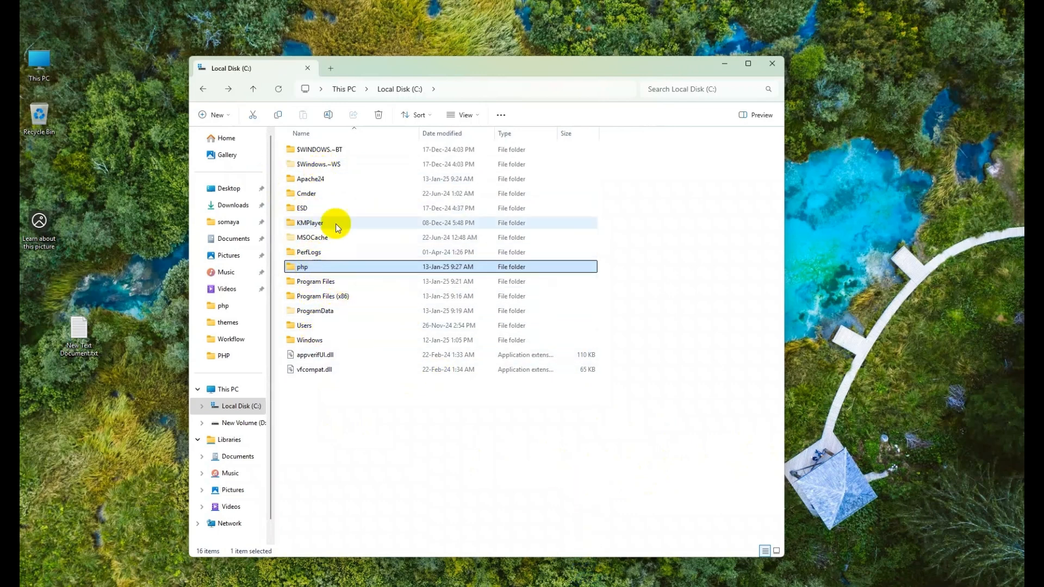
Step: Look through Apache24's htdocs folder and the php folder on drive D:
{"action": "double_click", "coordinate": [306, 180]}
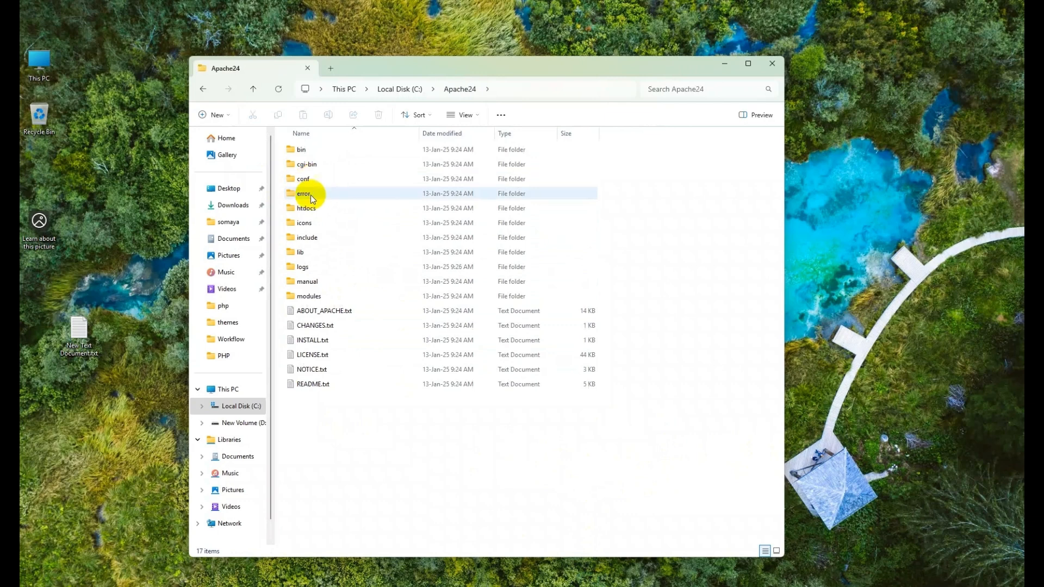
{"action": "double_click", "coordinate": [310, 211]}
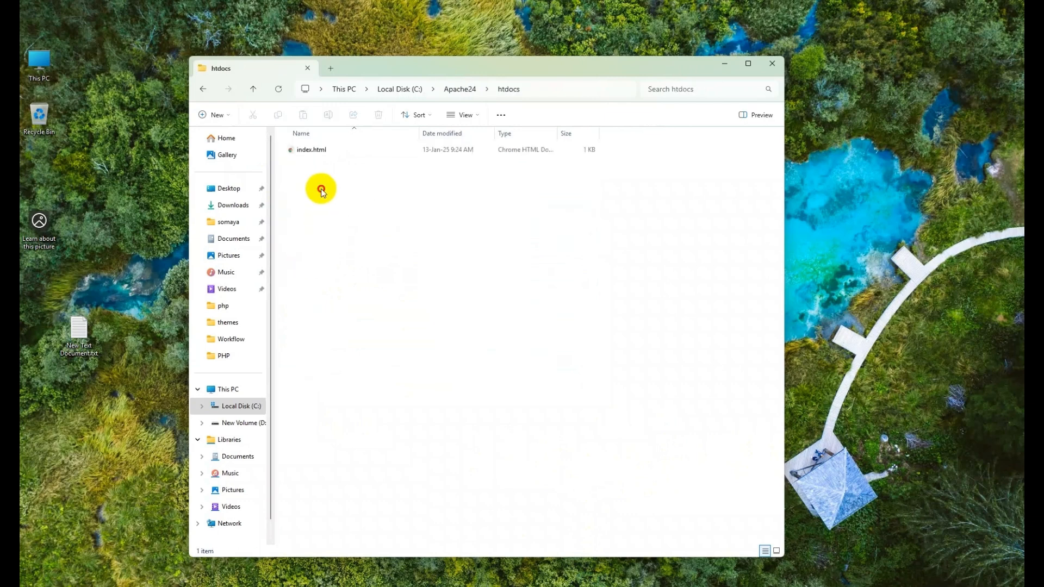
{"action": "left_click_drag", "start_coordinate": [330, 182], "coordinate": [515, 356]}
{"action": "left_click", "coordinate": [245, 423]}
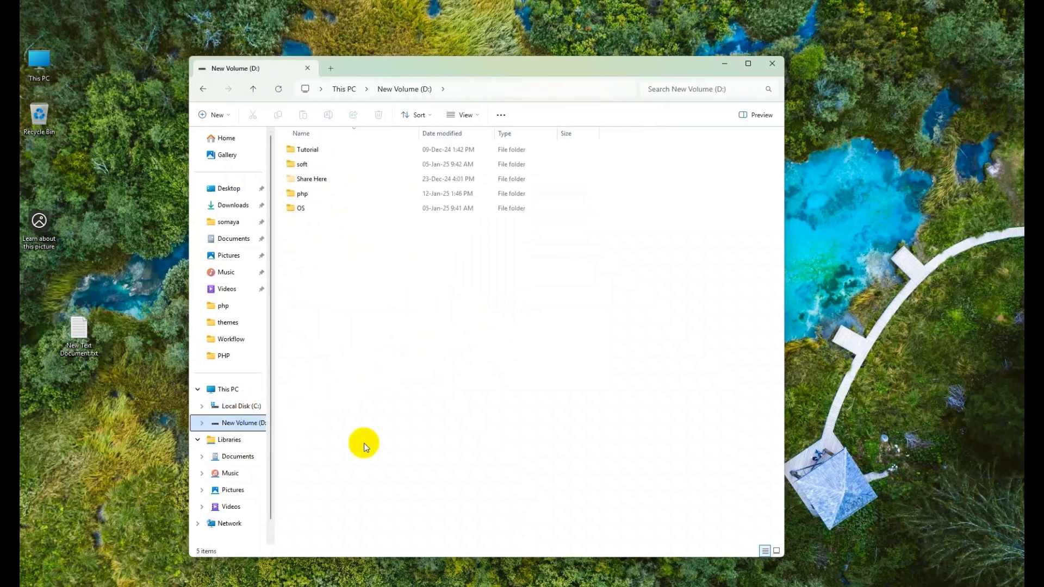
{"action": "left_click", "coordinate": [304, 195]}
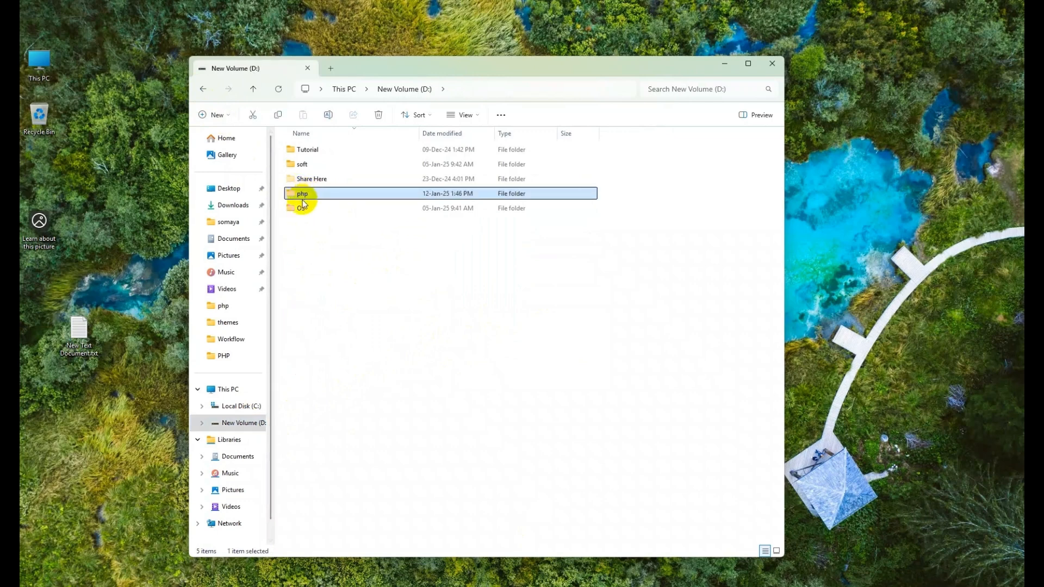
{"action": "left_click", "coordinate": [237, 408]}
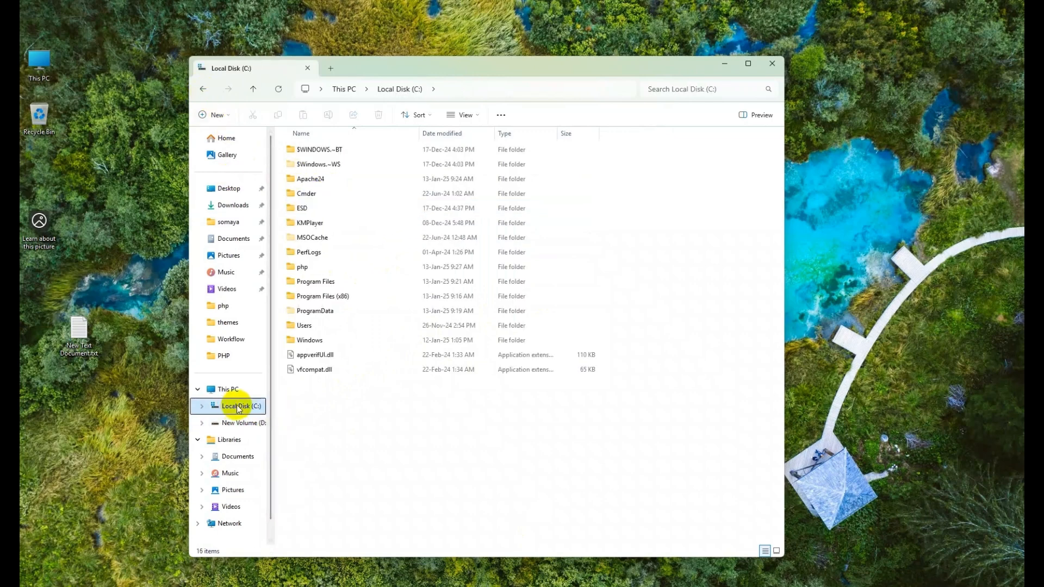
Step: Go to C:\Apache24\conf and bring up the context menu for httpd.conf
{"action": "double_click", "coordinate": [311, 178]}
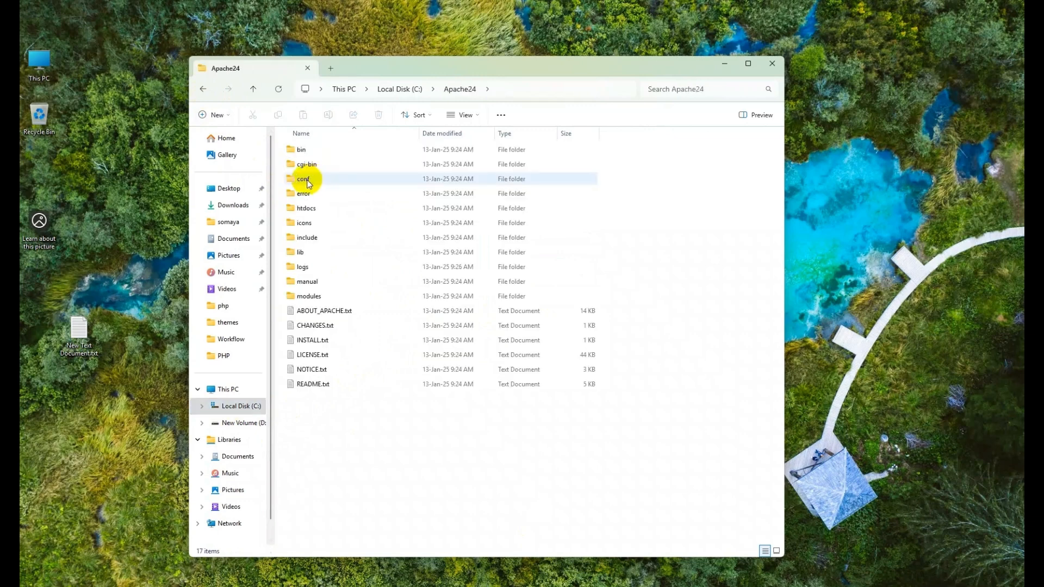
{"action": "left_click", "coordinate": [307, 182]}
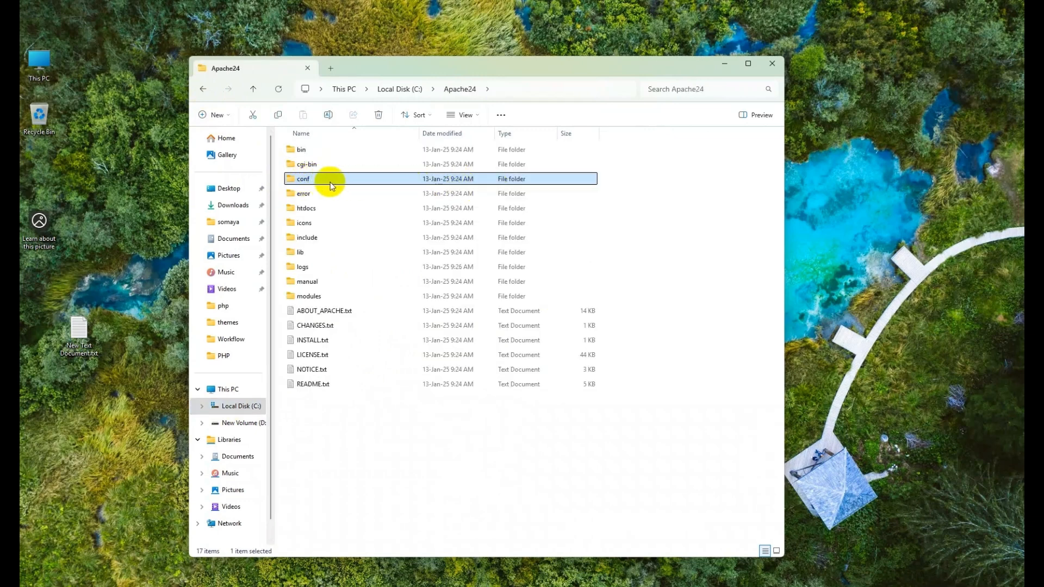
{"action": "double_click", "coordinate": [306, 181]}
{"action": "left_click", "coordinate": [306, 197]}
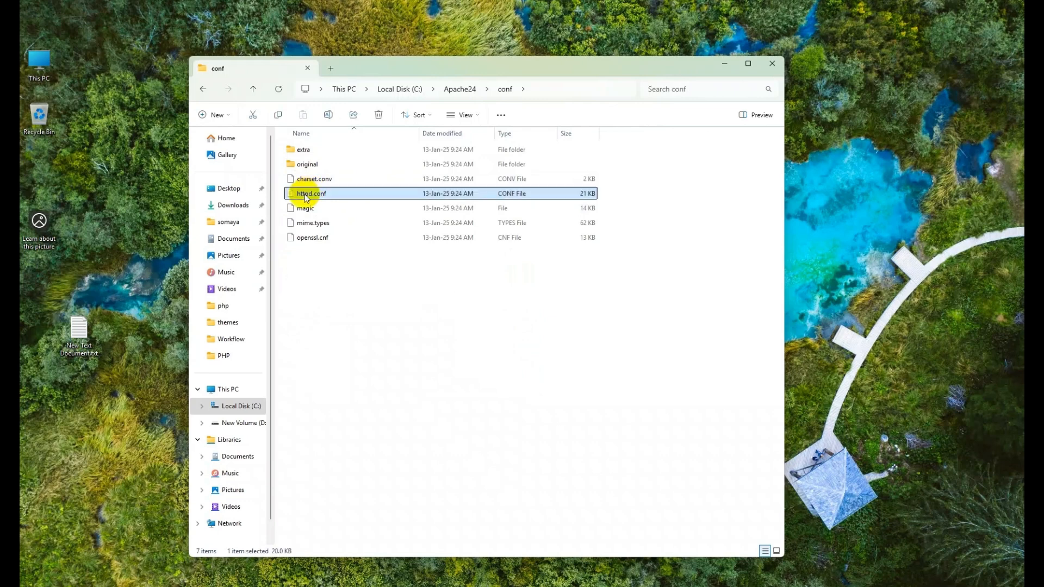
{"action": "right_click", "coordinate": [317, 200]}
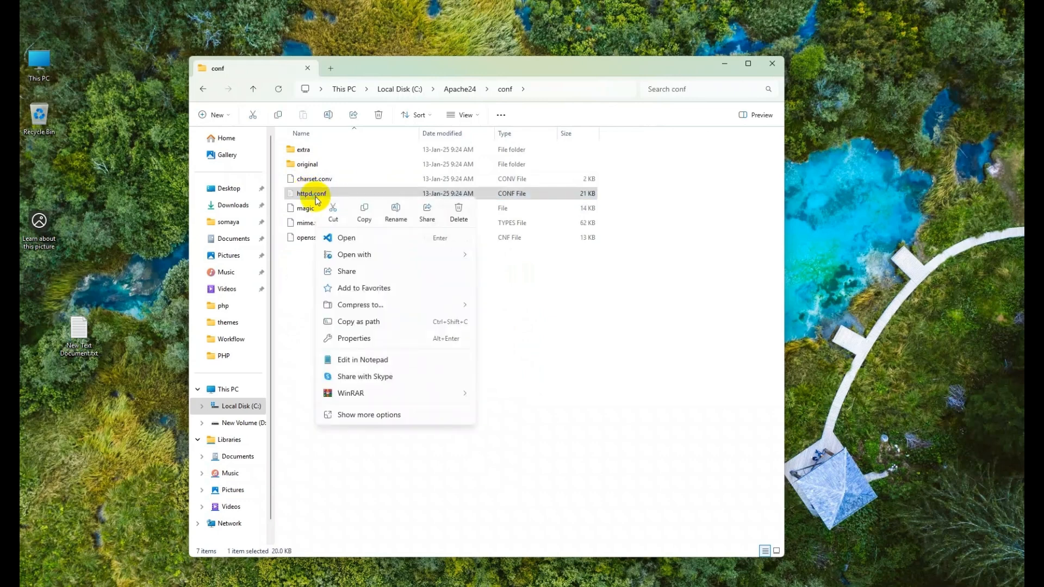
Step: Open httpd.conf in Visual Studio Code and jump to the DocumentRoot at line 251
{"action": "left_click", "coordinate": [368, 237]}
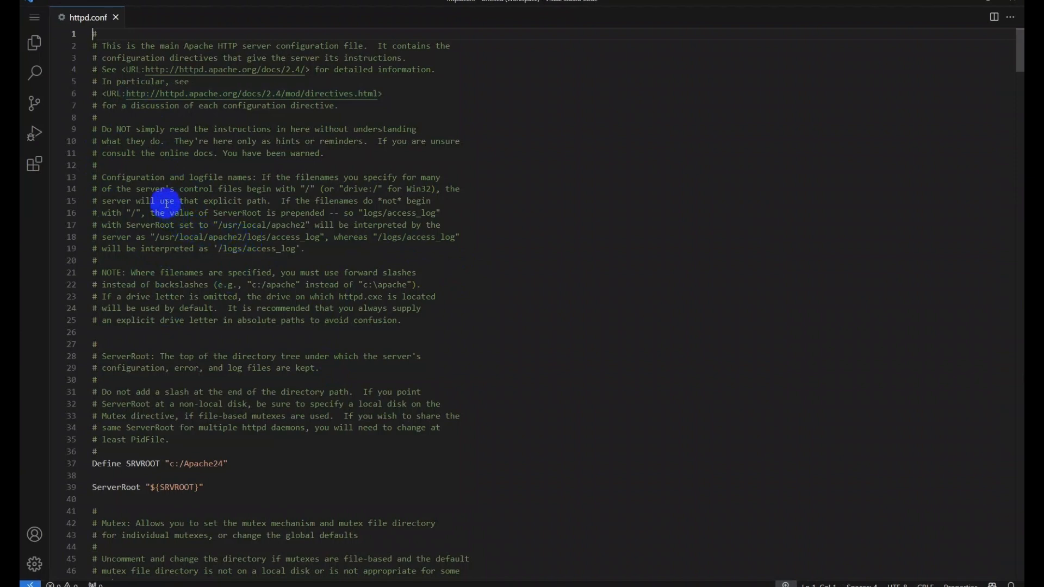
{"action": "scroll", "coordinate": [156, 342], "scroll_direction": "down", "scroll_amount": 4}
{"action": "scroll", "coordinate": [184, 325], "scroll_direction": "up", "scroll_amount": 4}
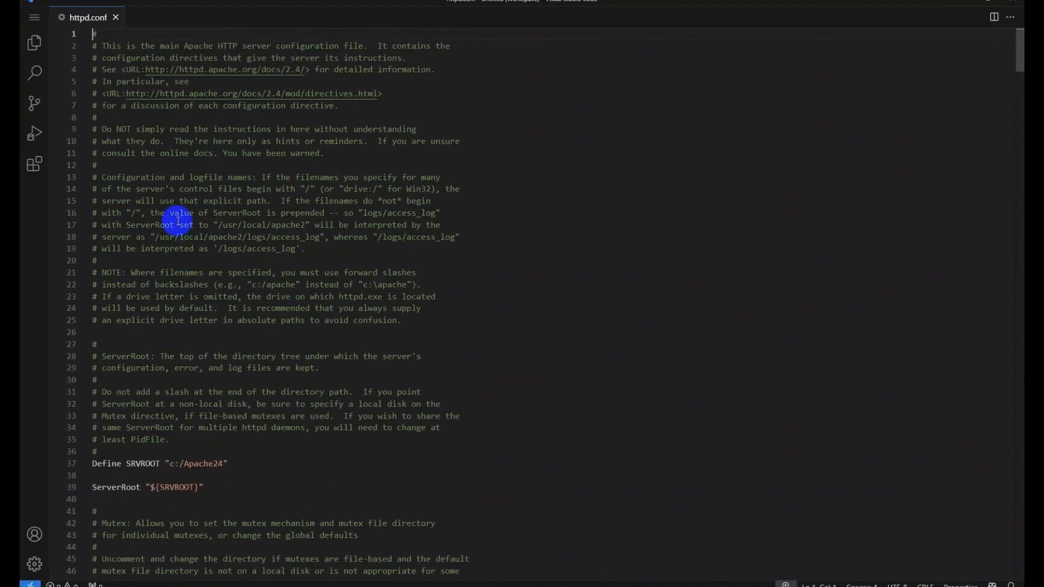
{"action": "scroll", "coordinate": [185, 311], "scroll_direction": "down", "scroll_amount": 2}
{"action": "scroll", "coordinate": [185, 307], "scroll_direction": "down", "scroll_amount": 10}
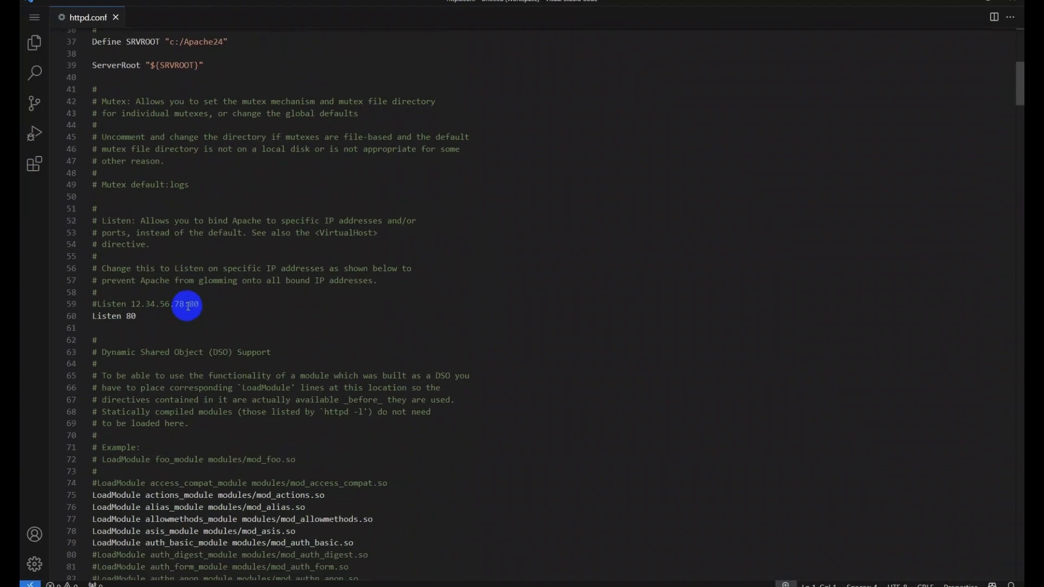
{"action": "key", "text": "ctrl+g"}
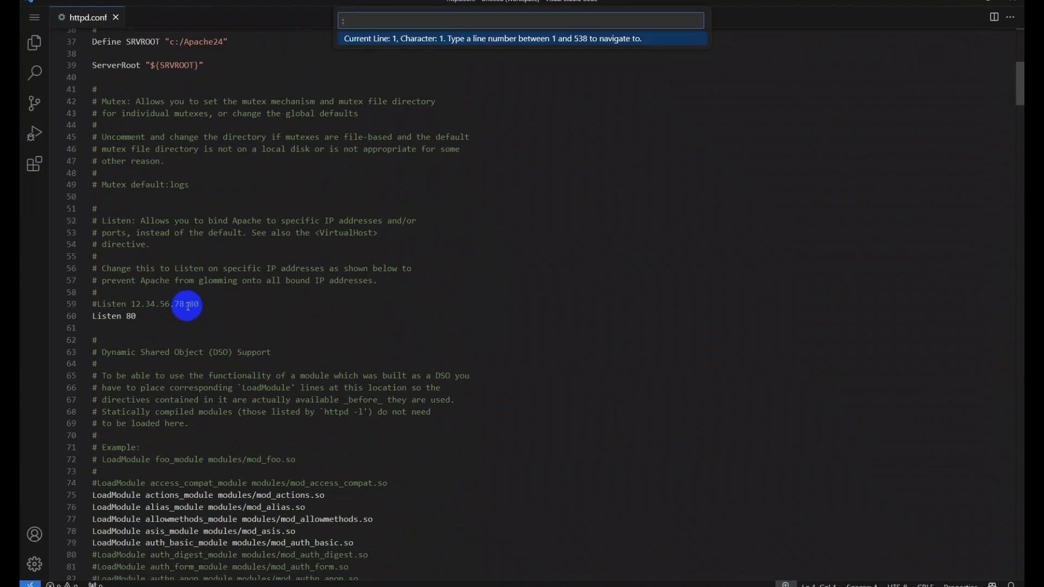
{"action": "type", "text": "251"}
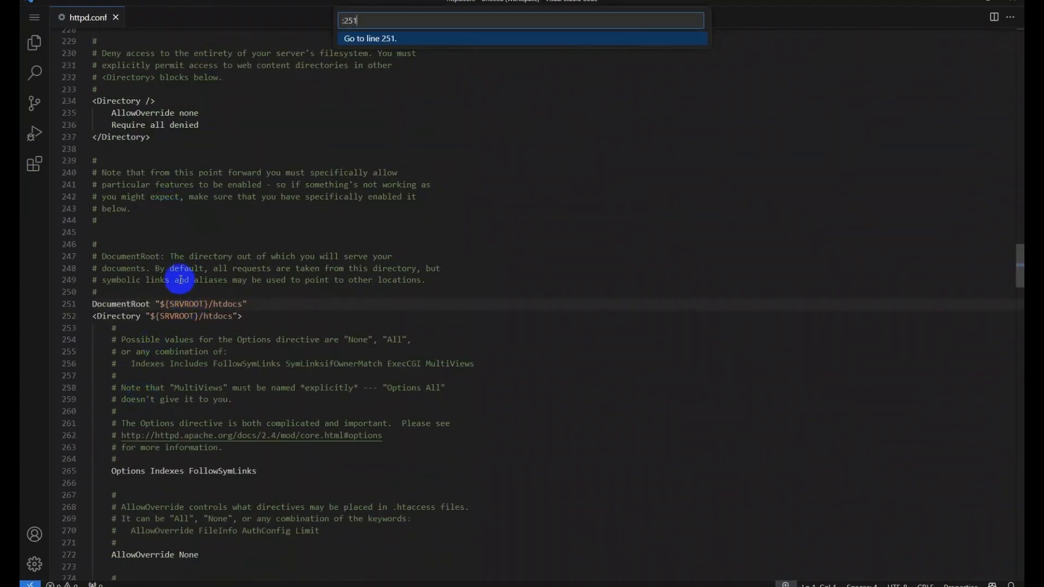
{"action": "left_click", "coordinate": [264, 314]}
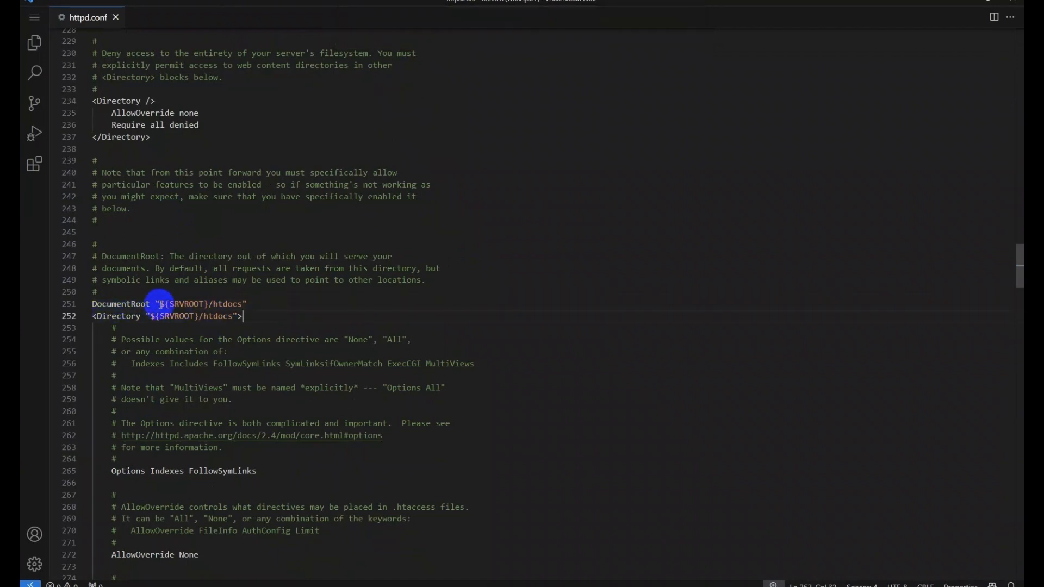
Step: Replace ${SRVROOT}/htdocs with D:/php in both DocumentRoot and the Directory block
{"action": "left_click_drag", "start_coordinate": [161, 303], "coordinate": [229, 304]}
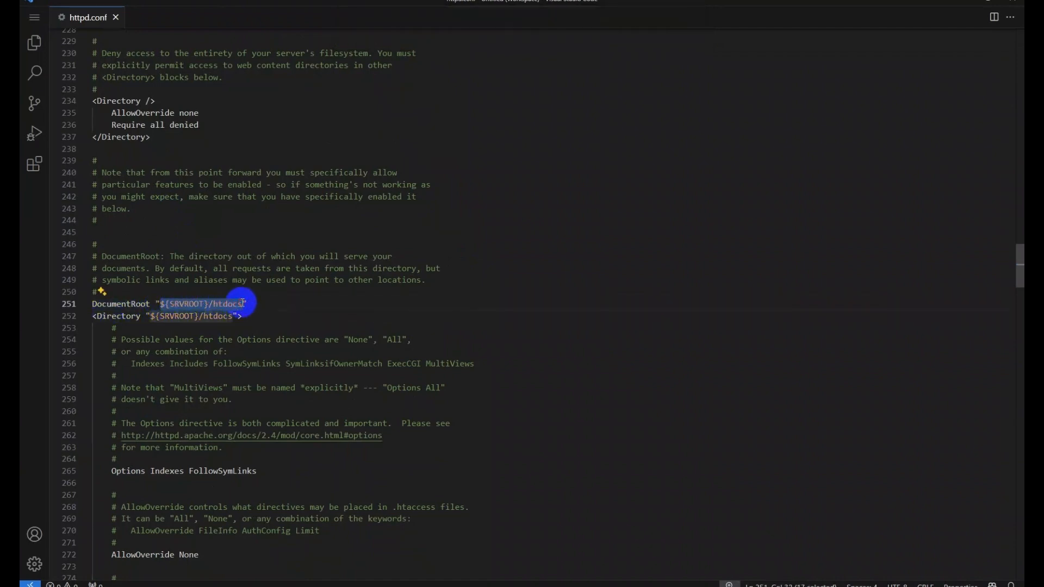
{"action": "left_click", "coordinate": [180, 303]}
{"action": "left_click_drag", "start_coordinate": [161, 304], "coordinate": [228, 305]}
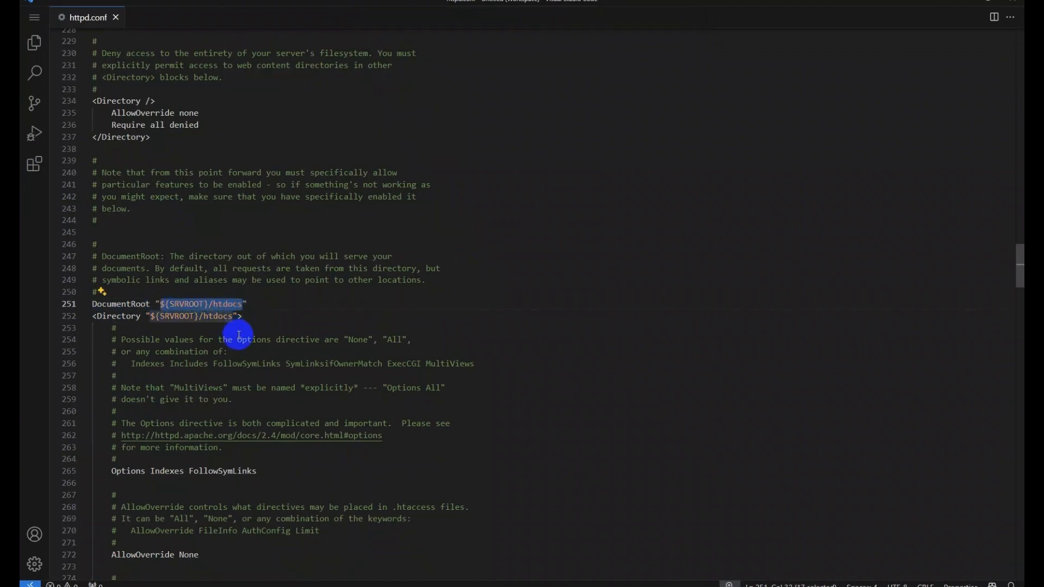
{"action": "type", "text": "D:"}
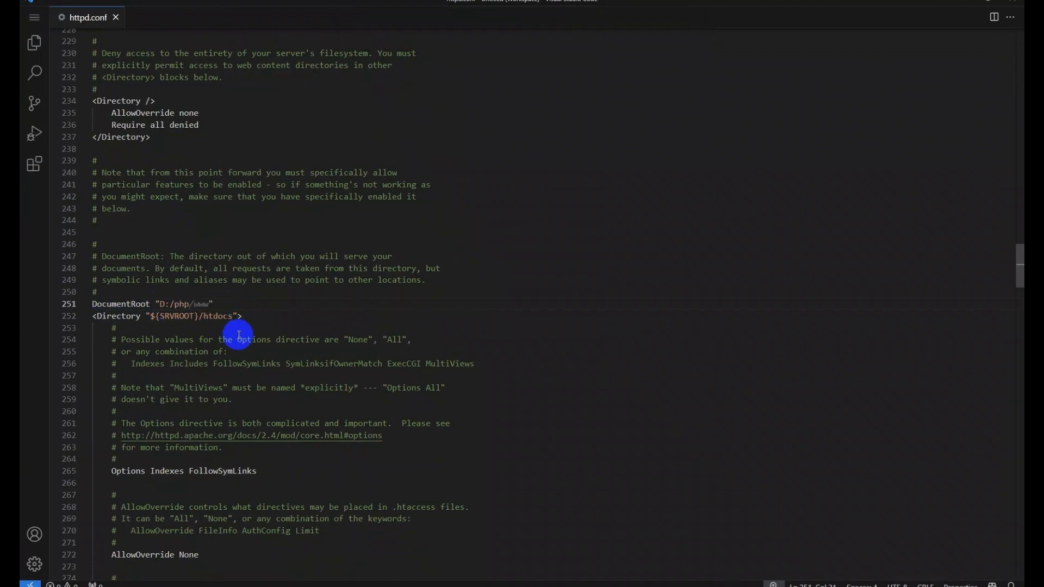
{"action": "left_click_drag", "start_coordinate": [191, 305], "coordinate": [227, 315]}
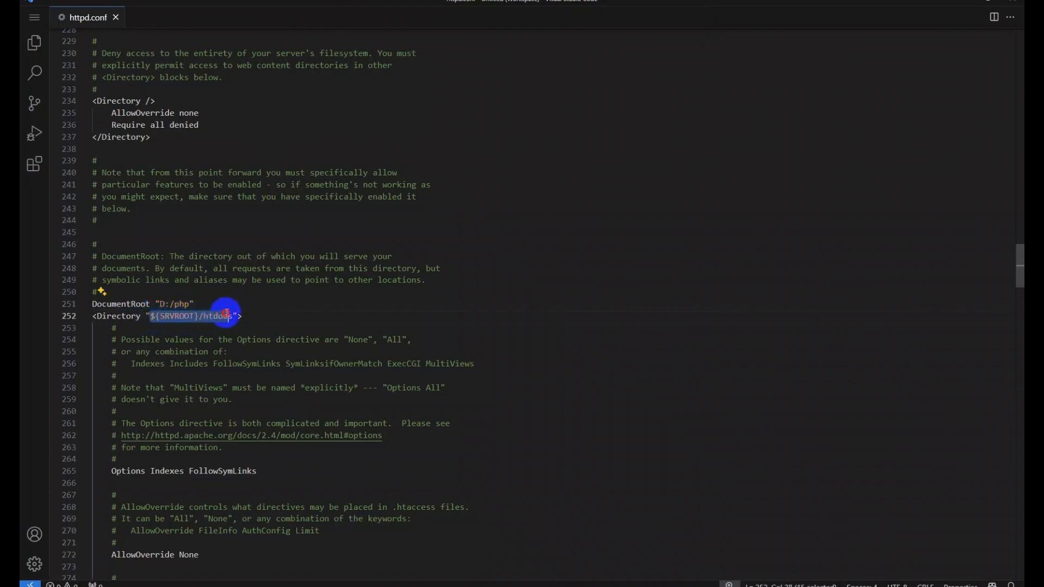
{"action": "type", "text": "D:/php"}
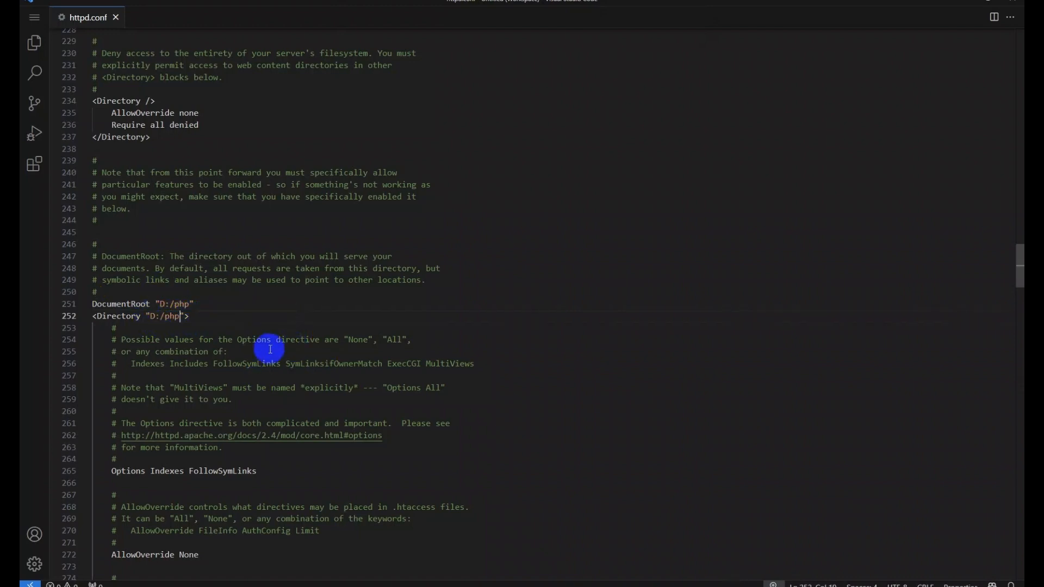
Step: Append index.php after index.html in DirectoryIndex and dismiss the code reference notice
{"action": "scroll", "coordinate": [224, 361], "scroll_direction": "down", "scroll_amount": 10}
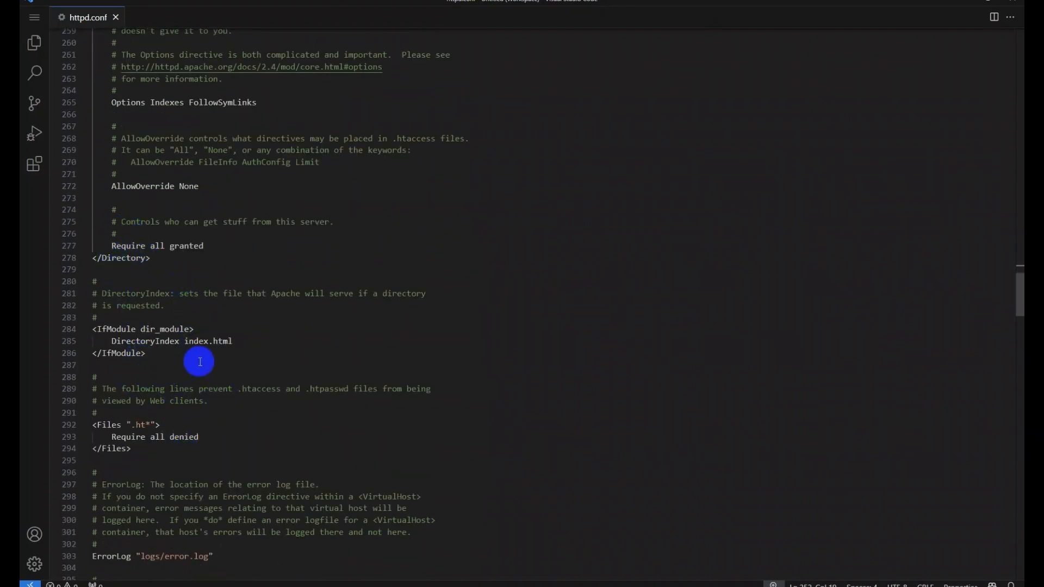
{"action": "left_click", "coordinate": [272, 343]}
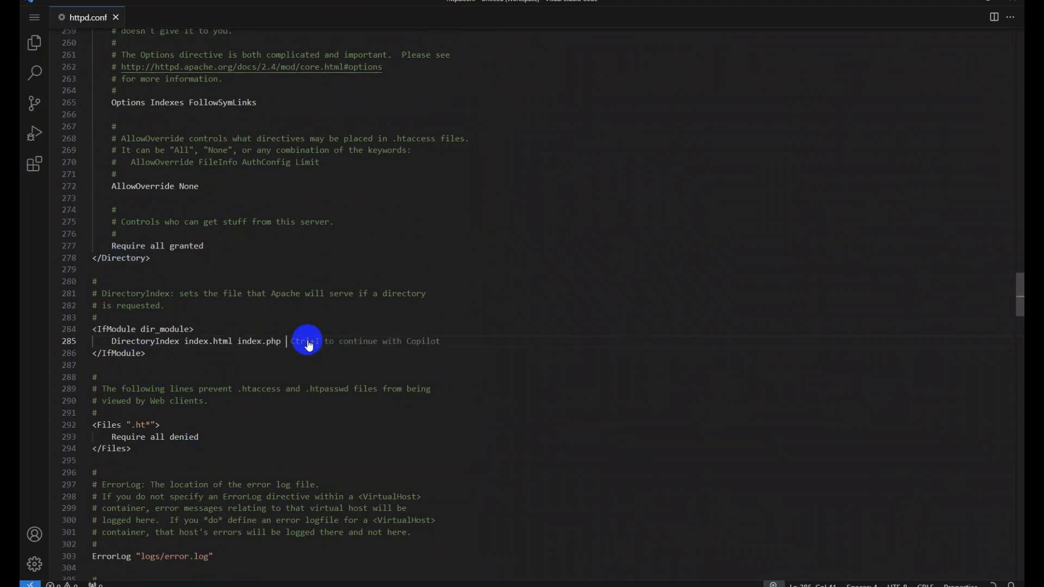
{"action": "left_click", "coordinate": [289, 354]}
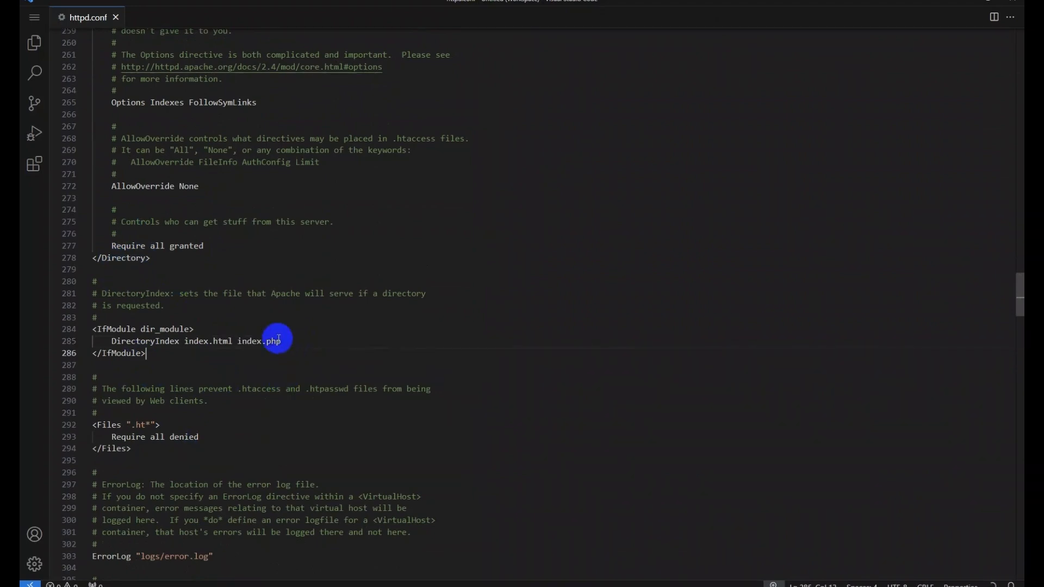
{"action": "left_click", "coordinate": [286, 341]}
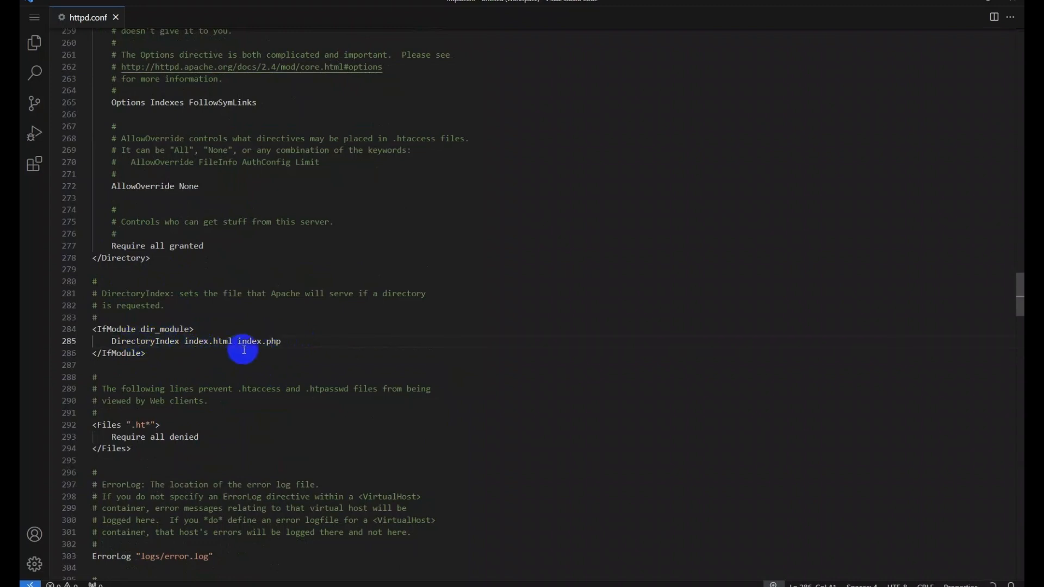
{"action": "scroll", "coordinate": [253, 420], "scroll_direction": "down", "scroll_amount": 10}
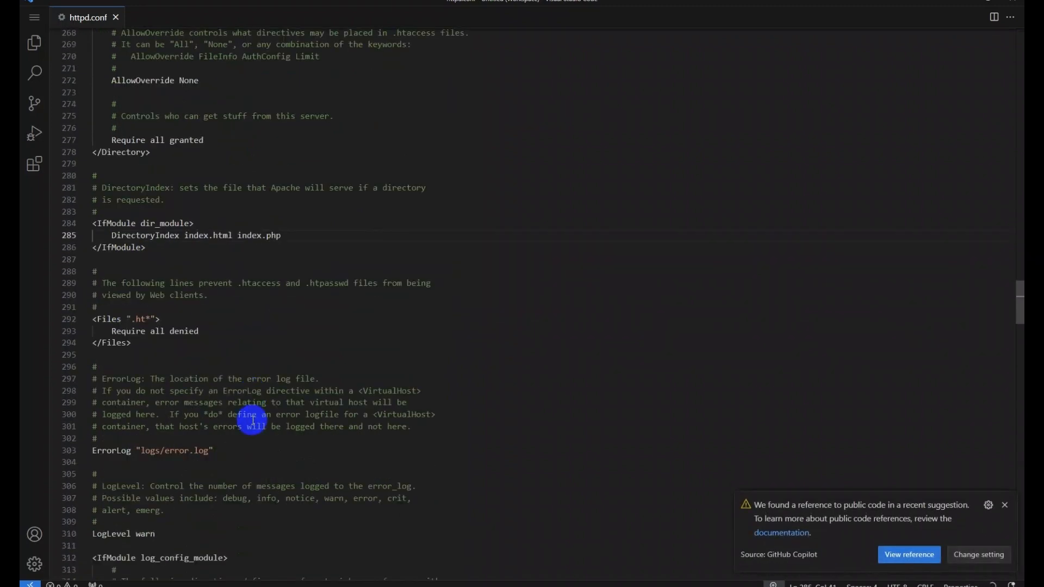
{"action": "left_click", "coordinate": [1005, 505]}
{"action": "left_click_drag", "start_coordinate": [1017, 319], "coordinate": [1017, 555]}
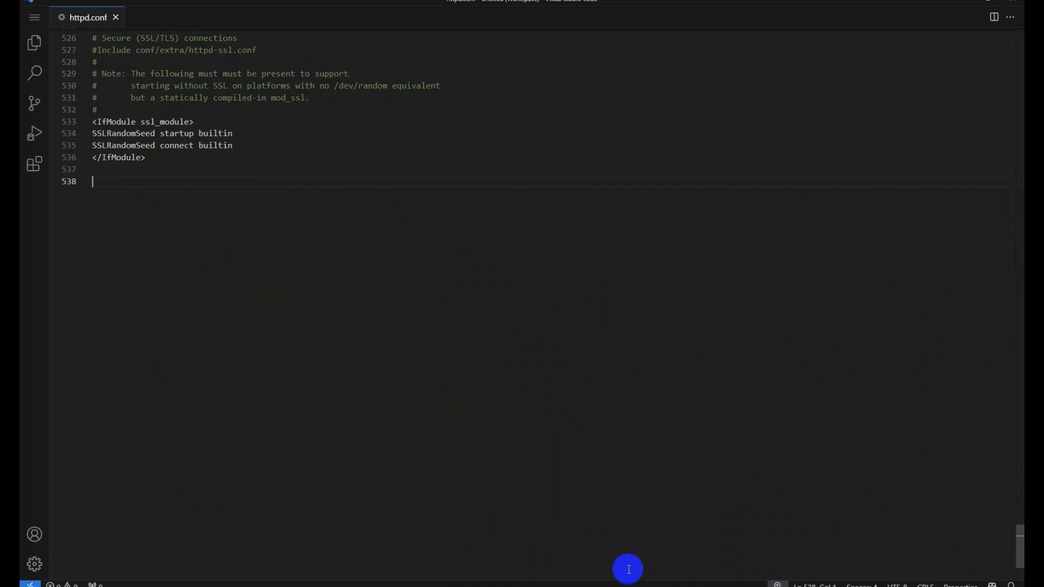
Step: Search the web for 'apache php connect' in Firefox
{"action": "left_click", "coordinate": [605, 586]}
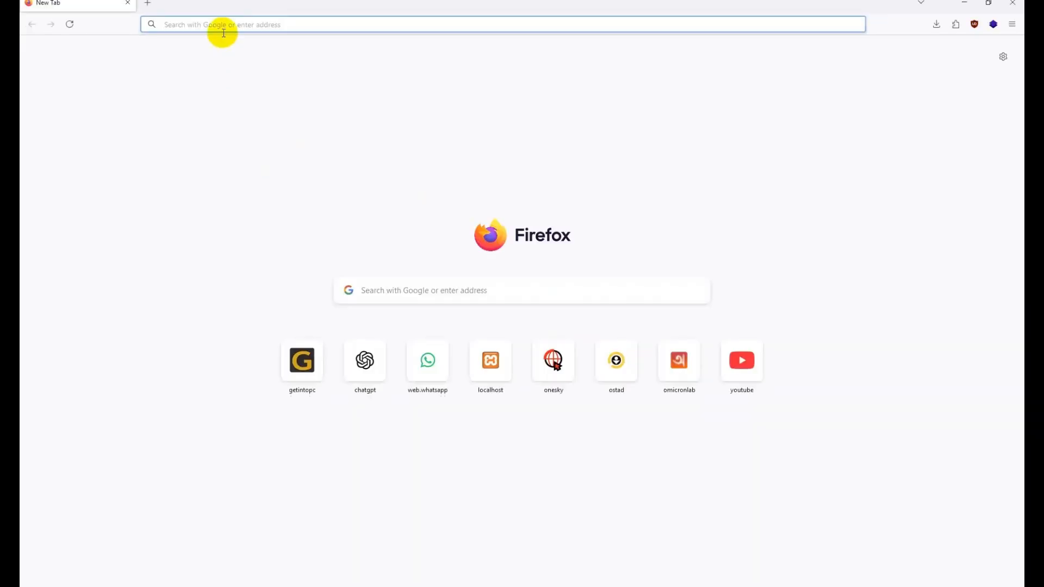
{"action": "left_click", "coordinate": [222, 25]}
{"action": "type", "text": "apac"}
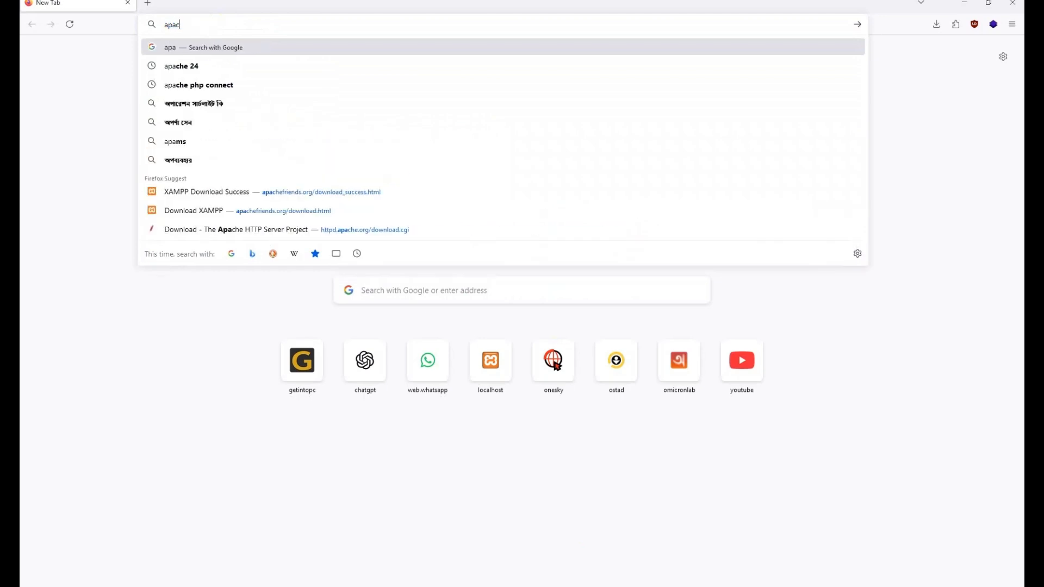
{"action": "type", "text": "he php"}
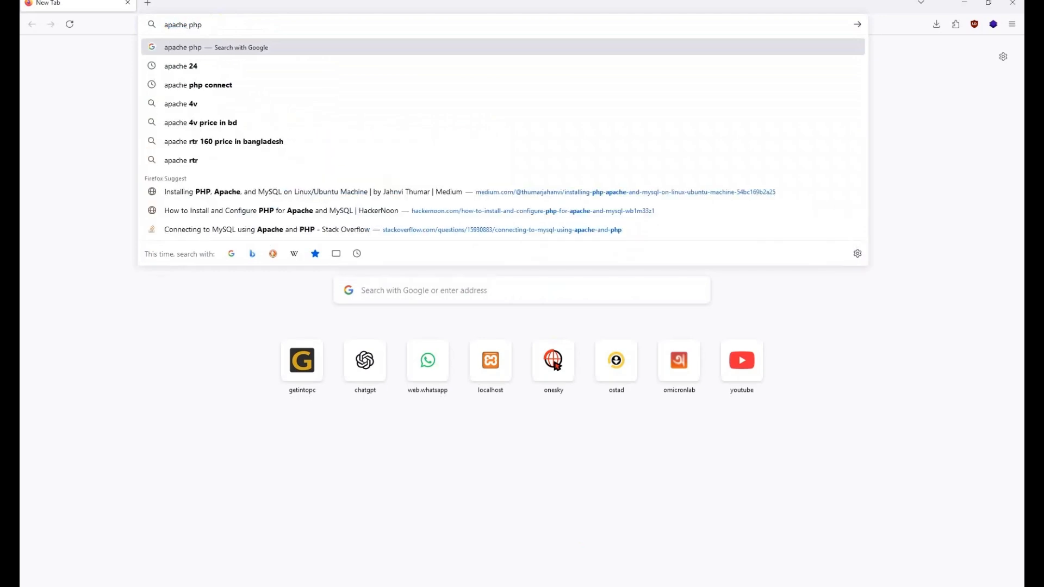
{"action": "key", "text": "Down"}
{"action": "key", "text": "Return"}
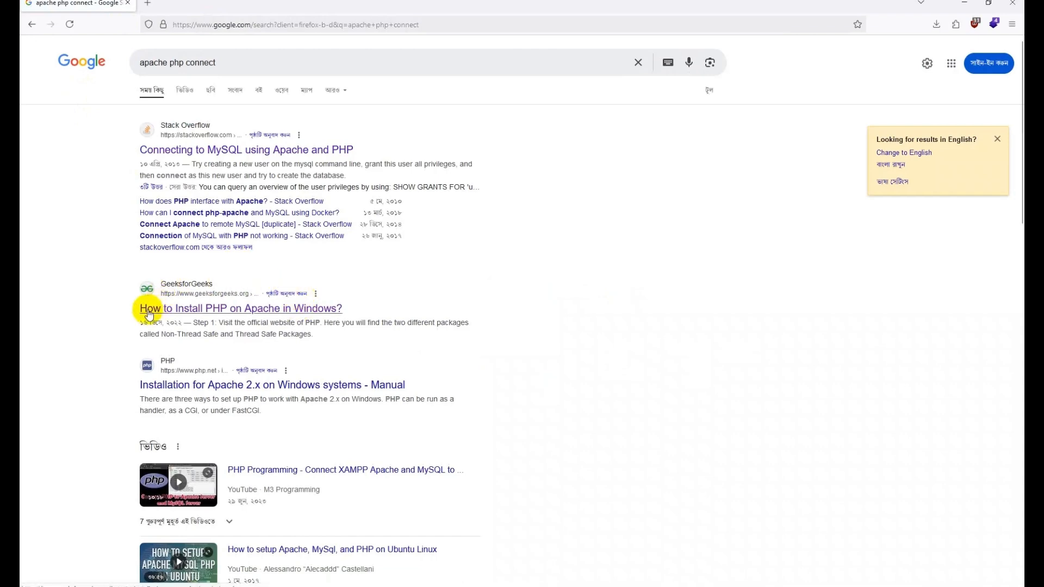
Step: Open the GeeksforGeeks PHP-on-Apache guide and select its three httpd.conf lines
{"action": "left_click_drag", "start_coordinate": [136, 309], "coordinate": [345, 306]}
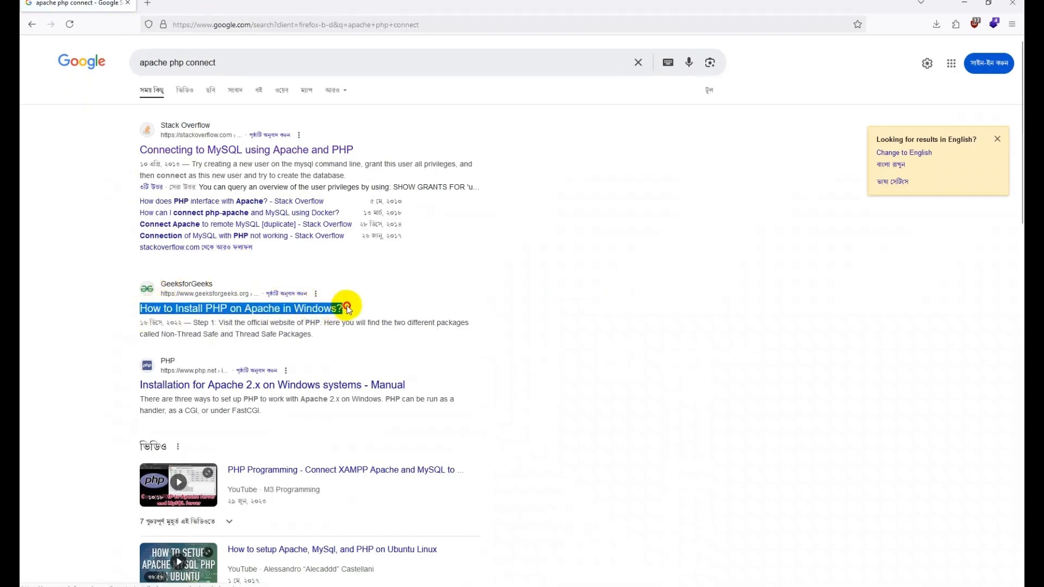
{"action": "left_click", "coordinate": [298, 306]}
{"action": "scroll", "coordinate": [362, 357], "scroll_direction": "down", "scroll_amount": 20}
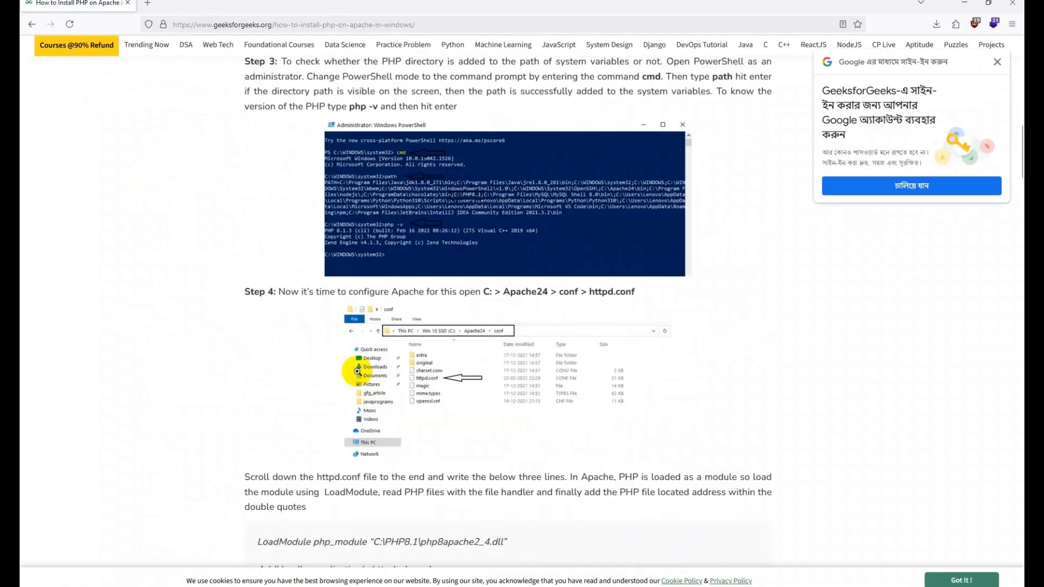
{"action": "left_click_drag", "start_coordinate": [368, 337], "coordinate": [256, 273]}
{"action": "key", "text": "ctrl+c"}
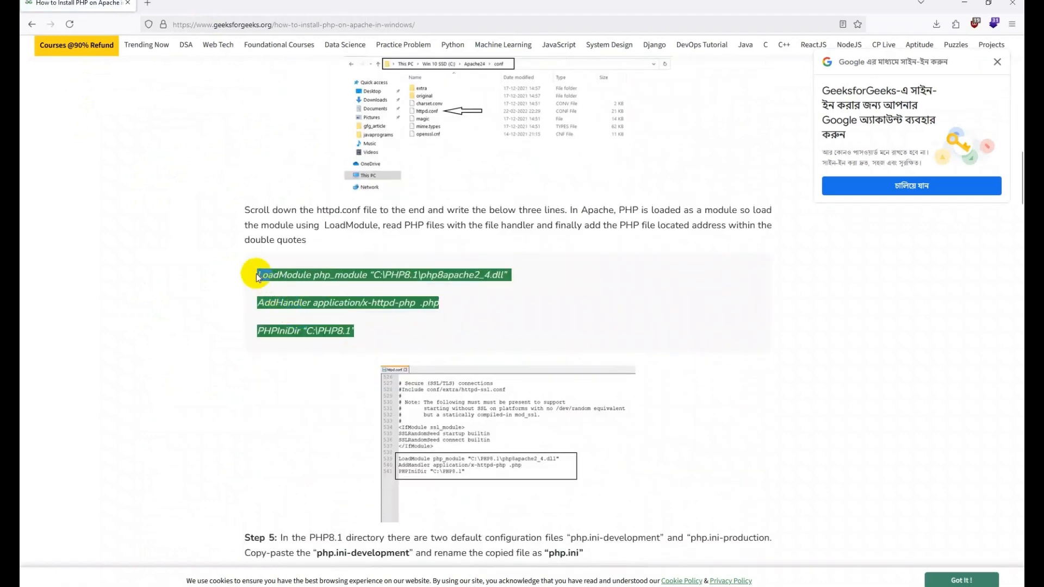
Step: Paste the LoadModule, AddHandler and PHPIniDir lines and straighten the LoadModule quotes
{"action": "left_click", "coordinate": [964, 3]}
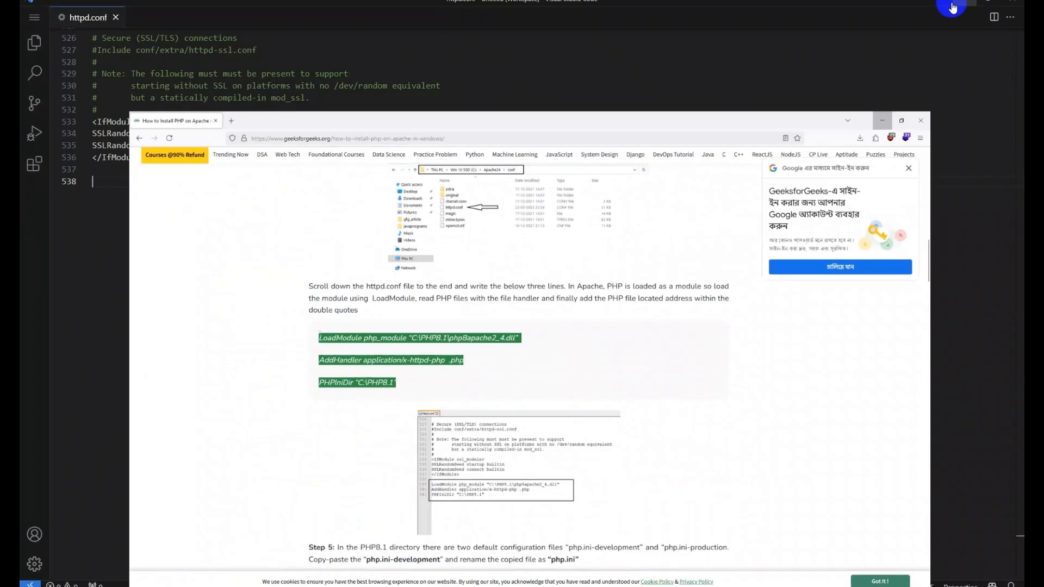
{"action": "key", "text": "ctrl+v"}
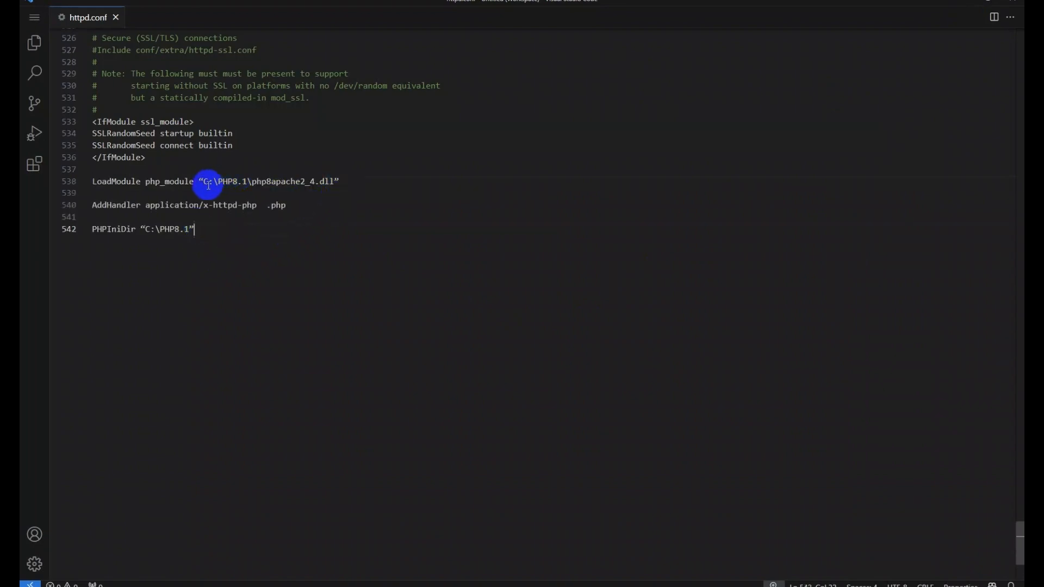
{"action": "left_click_drag", "start_coordinate": [204, 183], "coordinate": [199, 182]}
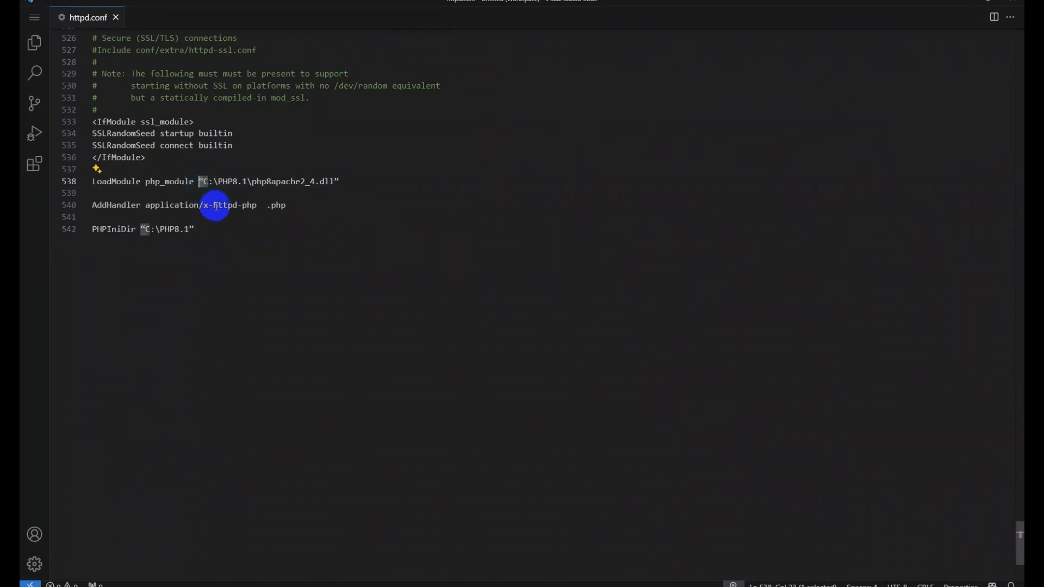
{"action": "type", "text": "'"}
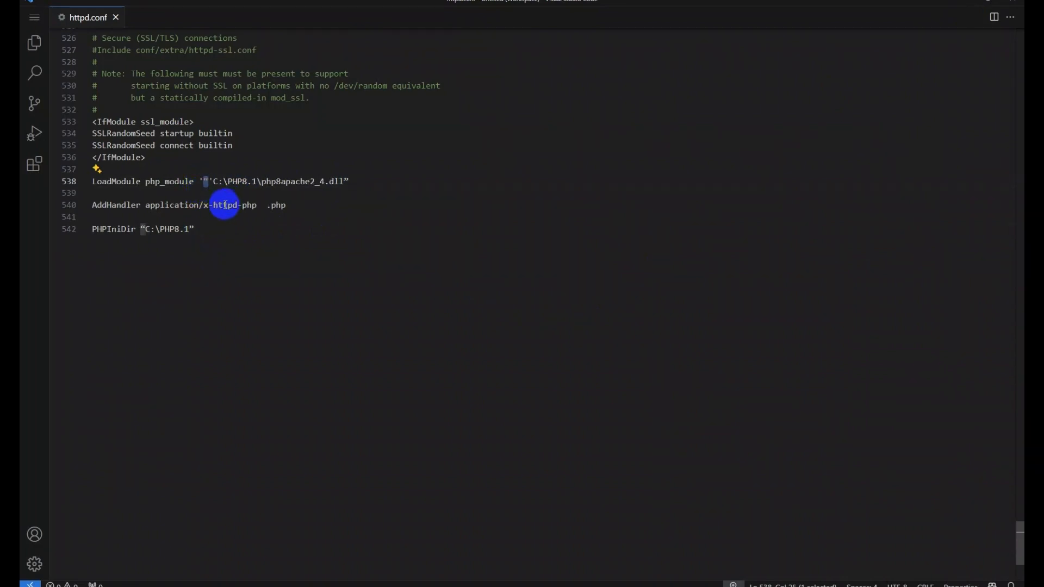
{"action": "key", "text": "BackSpace"}
{"action": "key", "text": "Delete"}
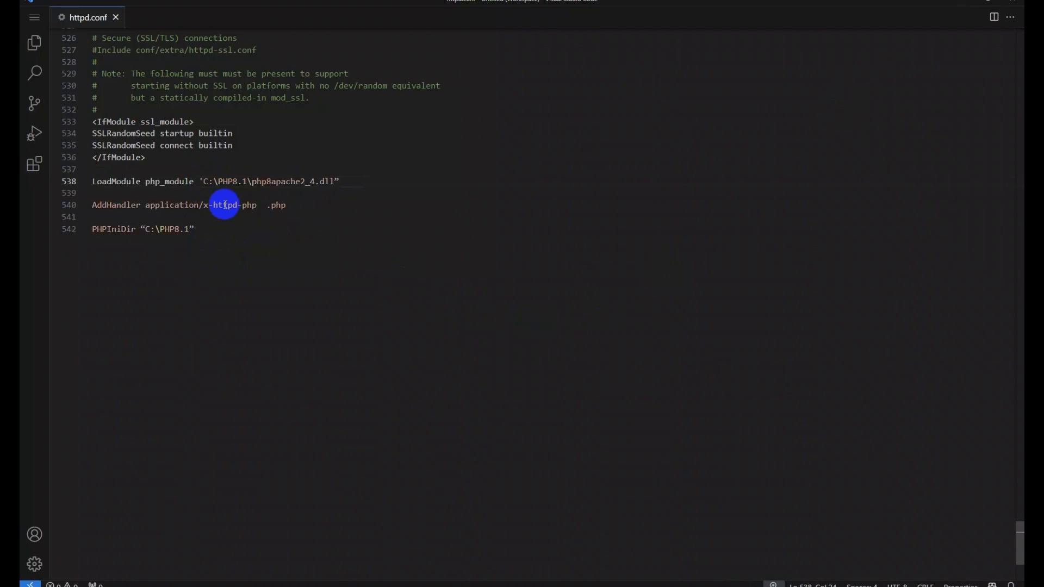
{"action": "key", "text": "BackSpace"}
{"action": "type", "text": "\""}
{"action": "left_click", "coordinate": [340, 181]}
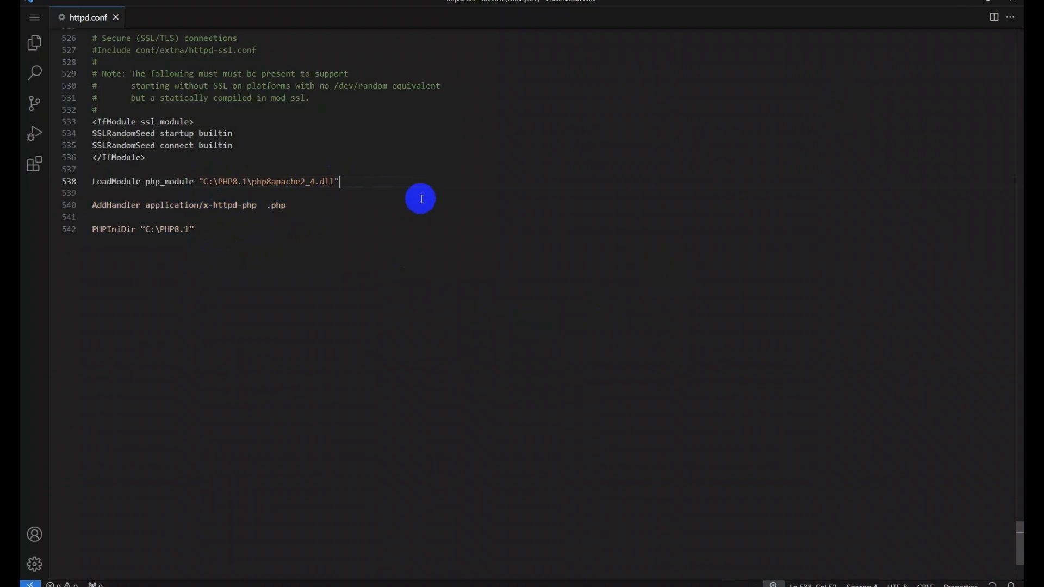
Step: Wrap the PHPIniDir path in straight double quotes
{"action": "left_click", "coordinate": [202, 229]}
{"action": "type", "text": "\""}
{"action": "left_click", "coordinate": [144, 229]}
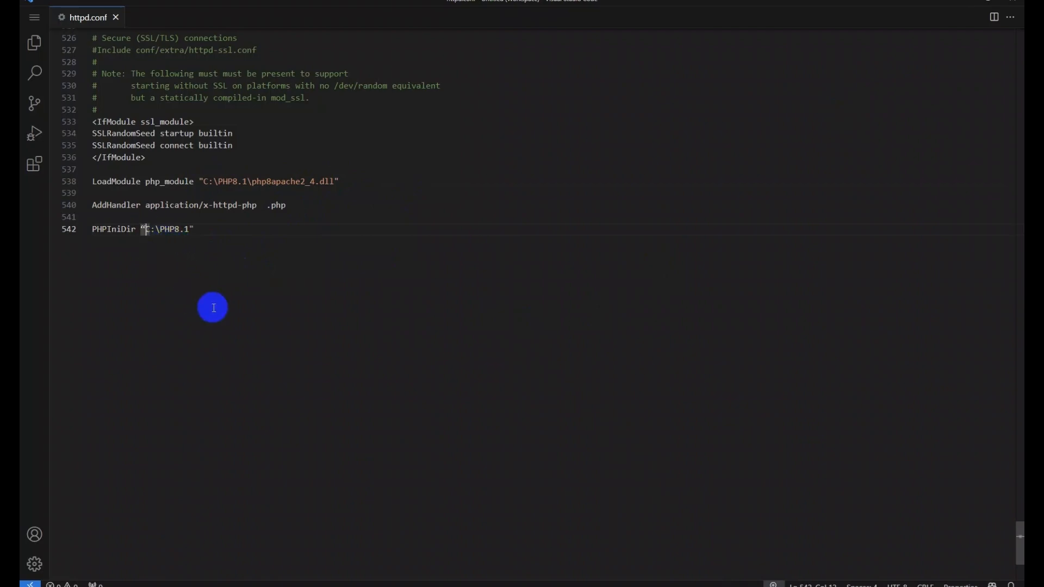
{"action": "type", "text": "\""}
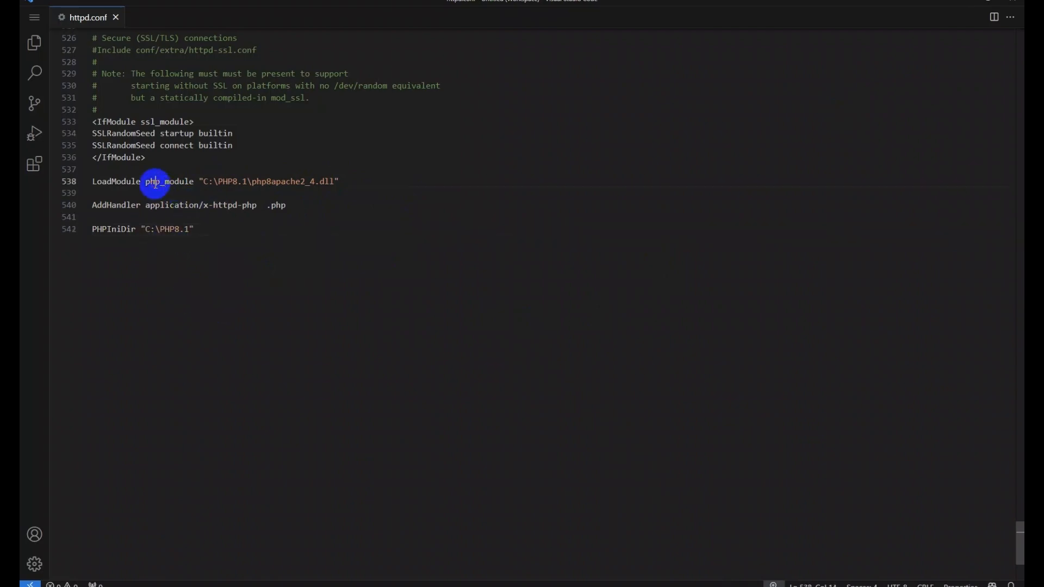
Step: Change PHP8.1 to php in the LoadModule and PHPIniDir paths
{"action": "left_click", "coordinate": [154, 181]}
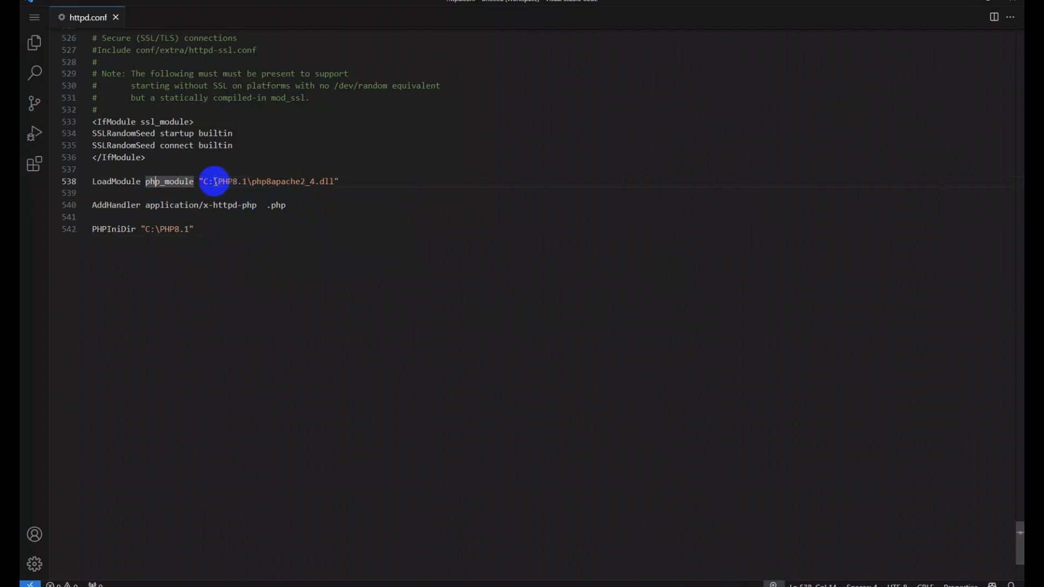
{"action": "left_click_drag", "start_coordinate": [217, 182], "coordinate": [246, 181]}
{"action": "left_click", "coordinate": [238, 182]}
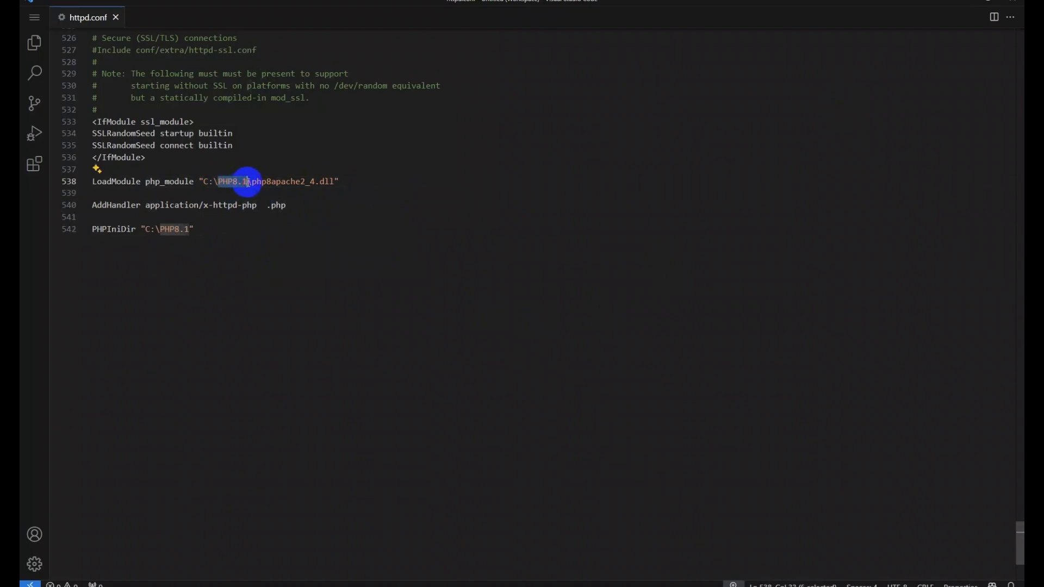
{"action": "type", "text": "php"}
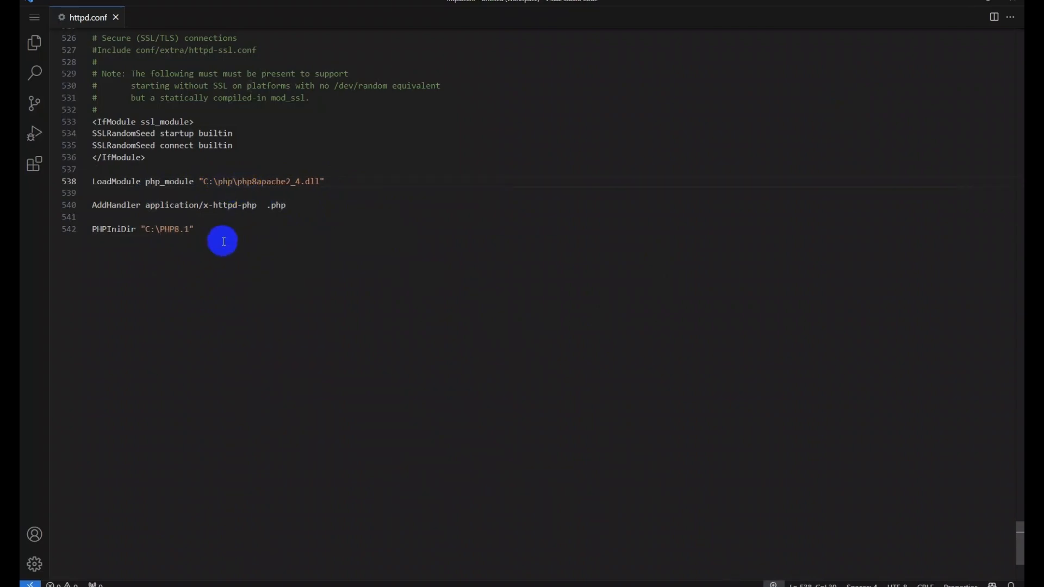
{"action": "left_click_drag", "start_coordinate": [161, 229], "coordinate": [189, 230]}
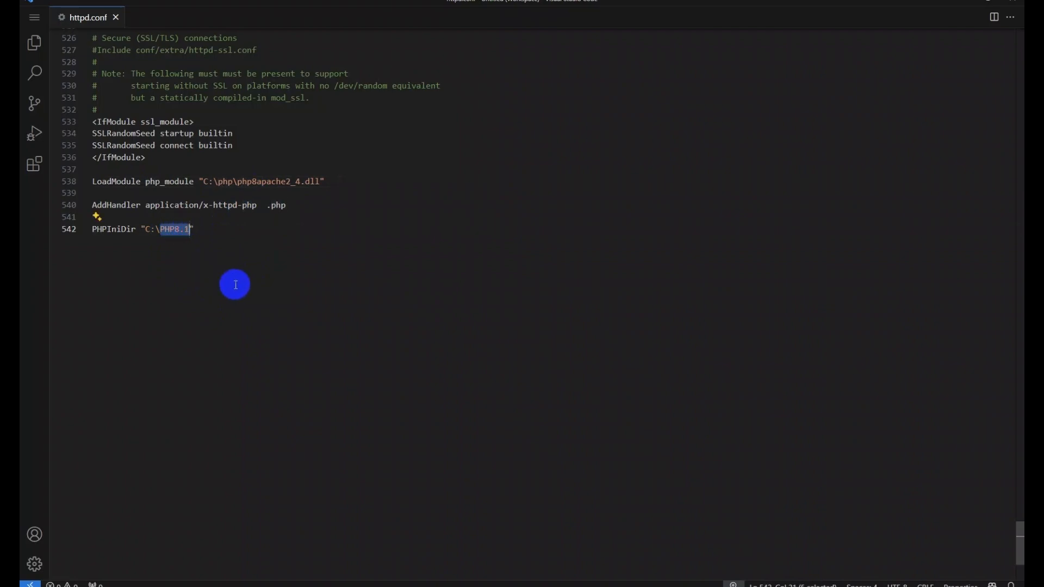
{"action": "type", "text": "php"}
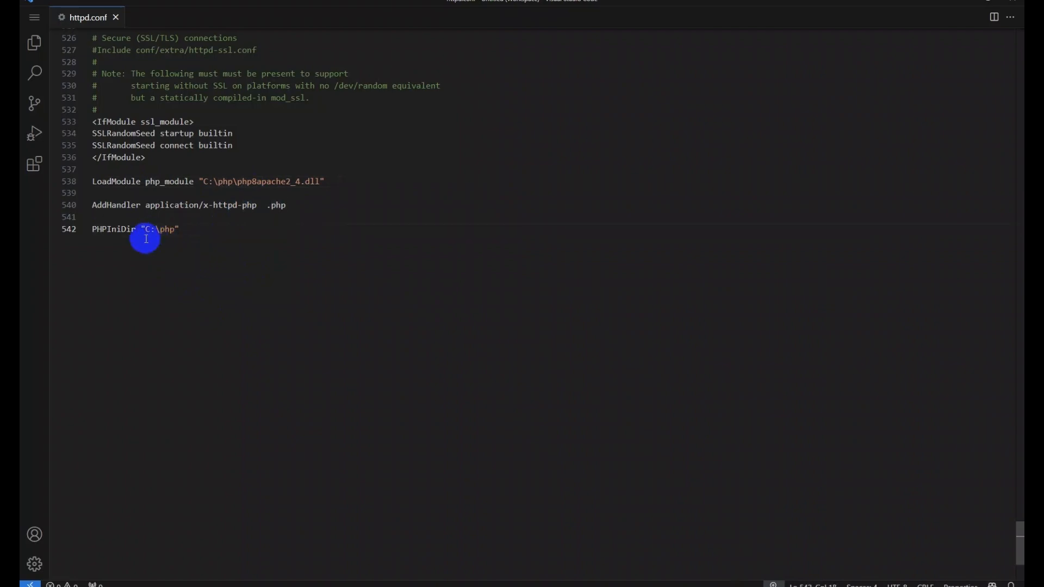
Step: Delete the blank lines between the three pasted configuration lines
{"action": "left_click", "coordinate": [298, 210]}
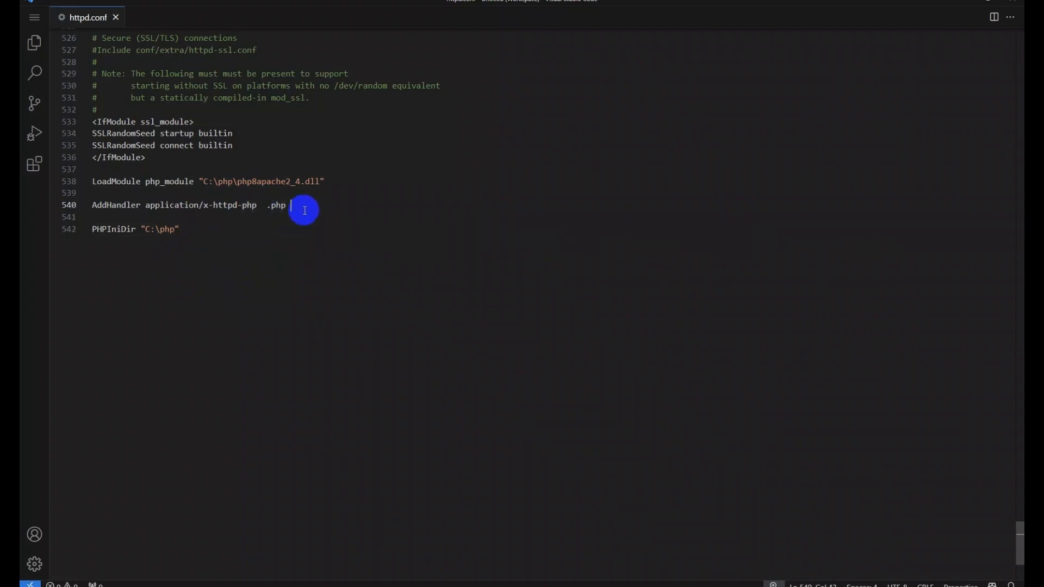
{"action": "key", "text": "Delete"}
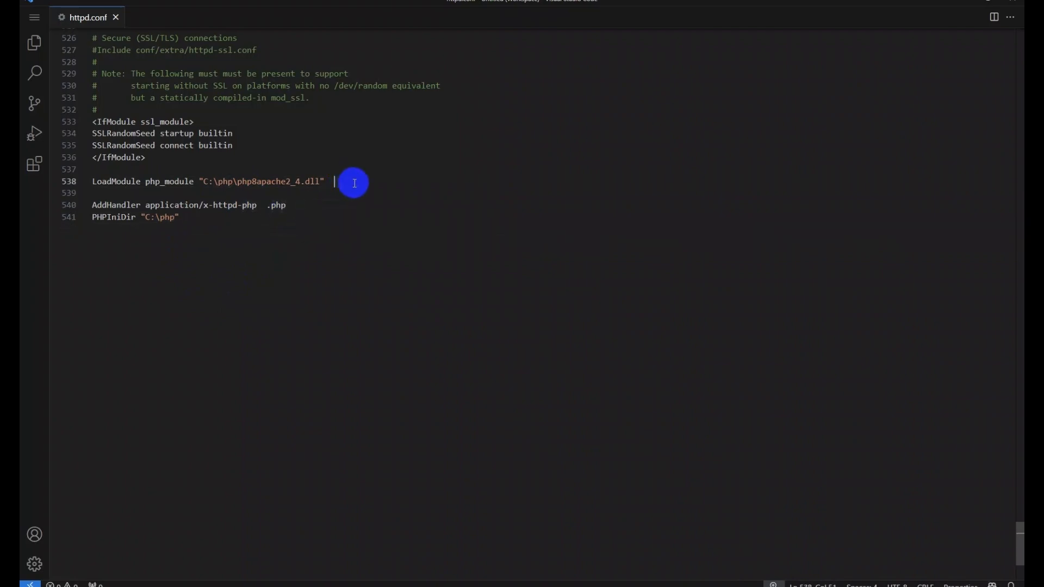
{"action": "key", "text": "Delete"}
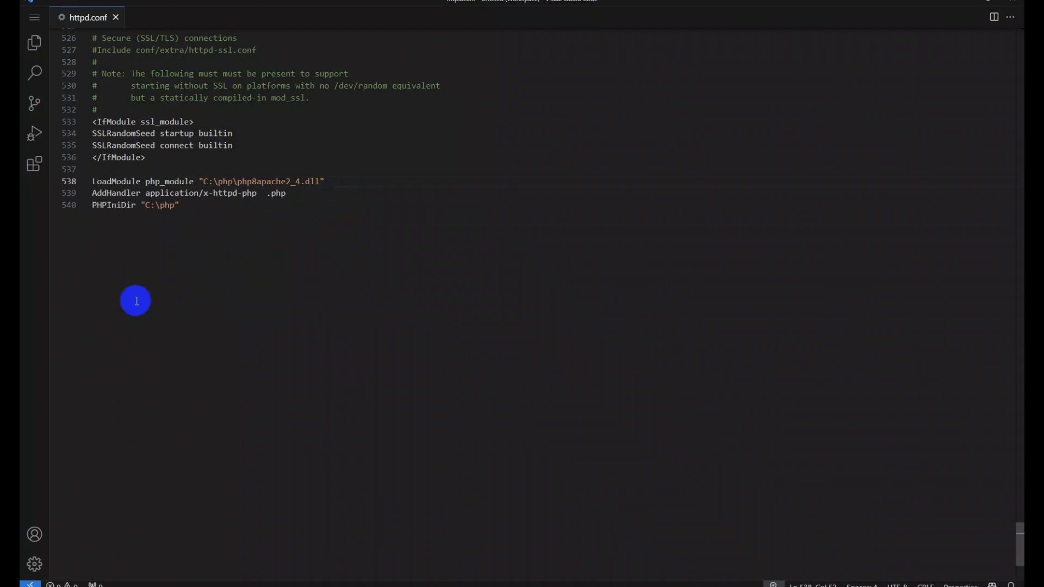
{"action": "left_click", "coordinate": [200, 205]}
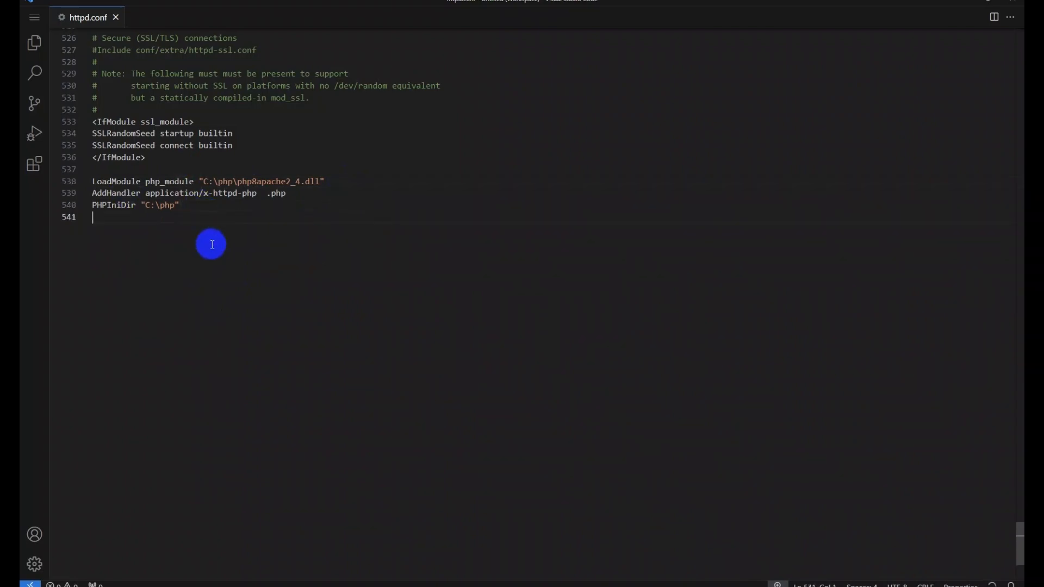
{"action": "scroll", "coordinate": [109, 179], "scroll_direction": "up", "scroll_amount": 4}
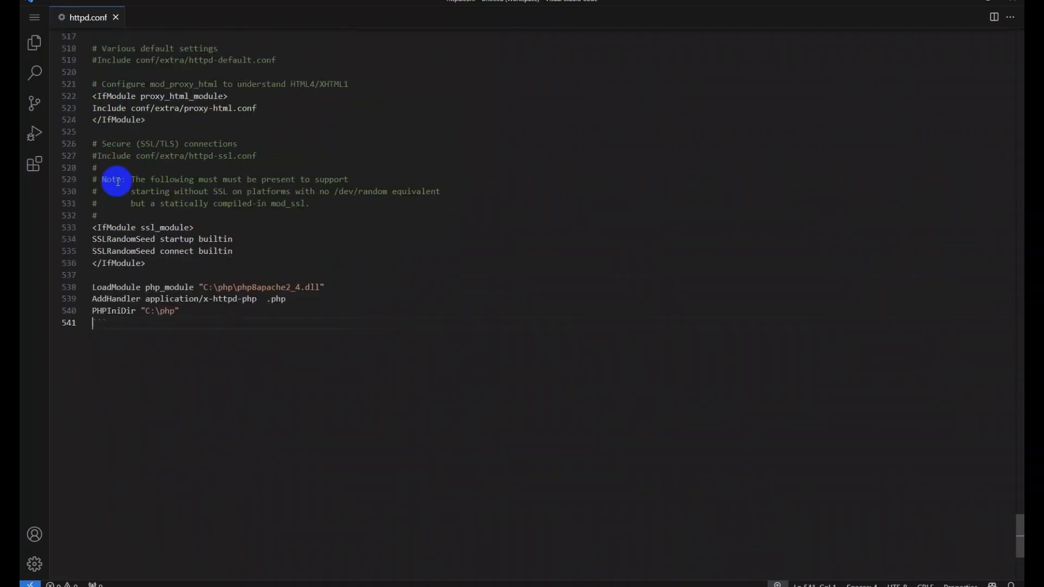
Step: Close Visual Studio Code and restart the Apache2.4 service in Services
{"action": "left_click", "coordinate": [116, 18]}
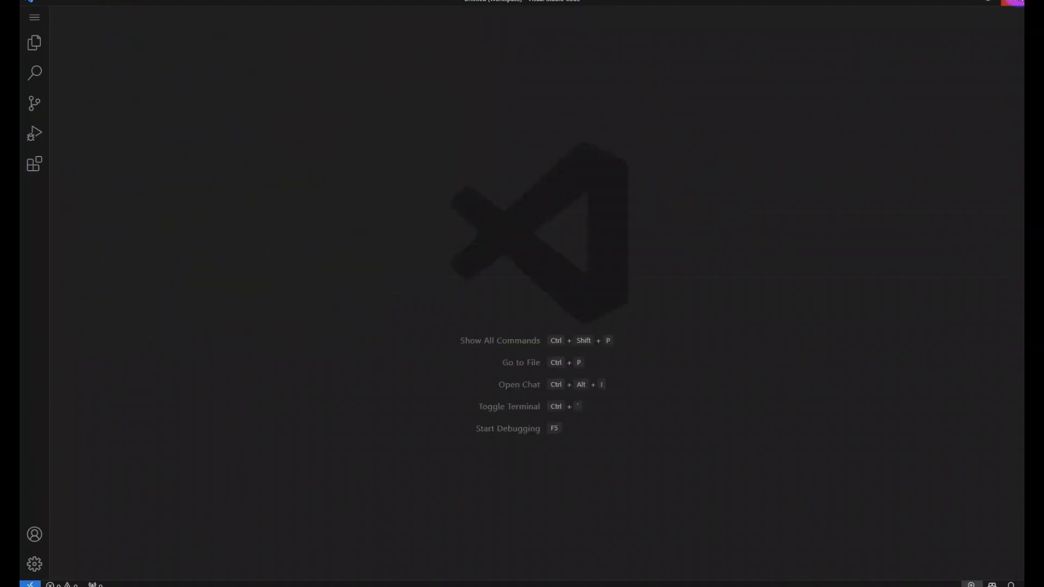
{"action": "left_click", "coordinate": [1013, 2]}
{"action": "left_click", "coordinate": [515, 383]}
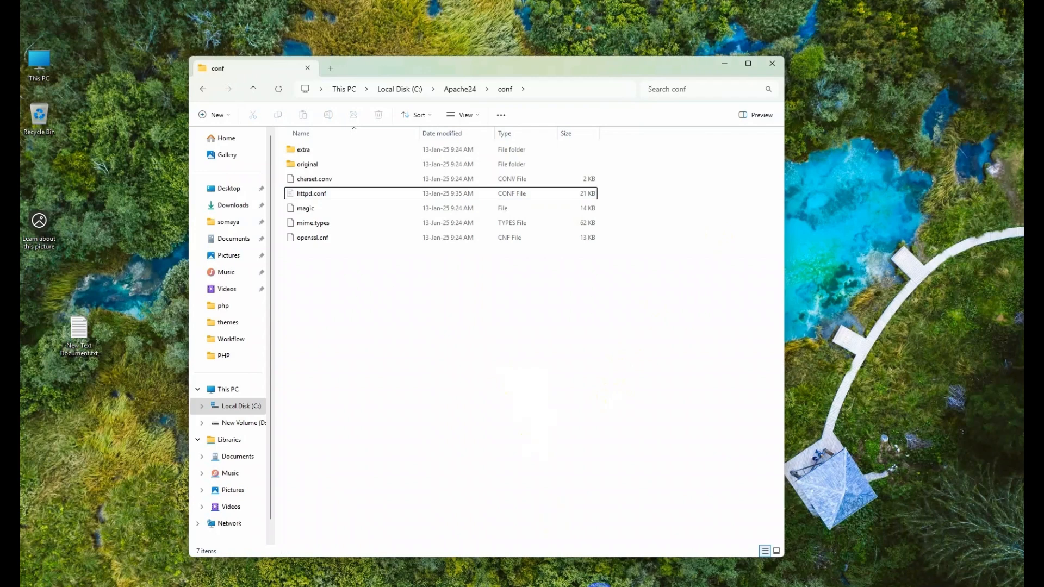
{"action": "left_click", "coordinate": [600, 586]}
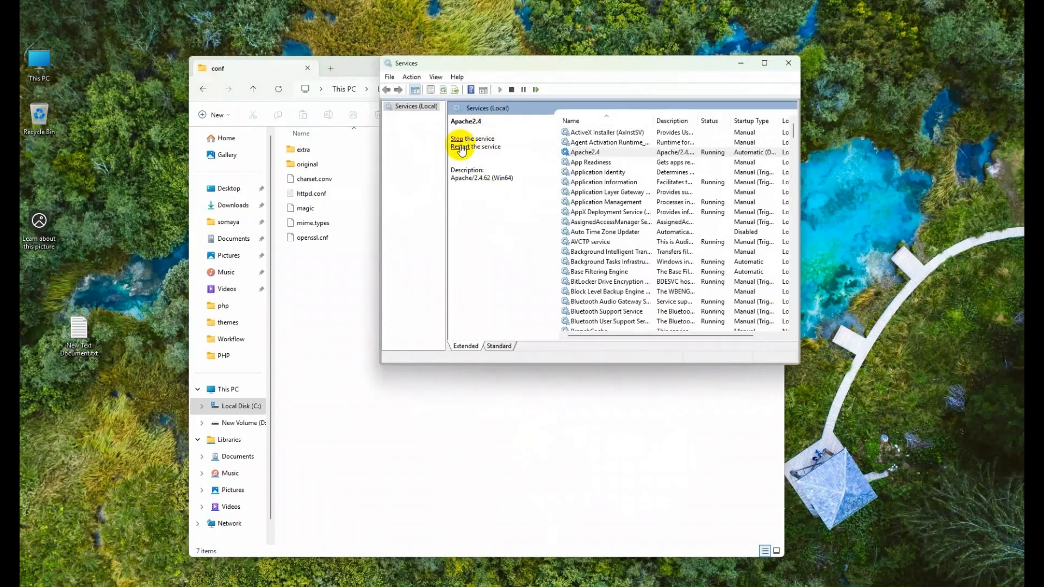
{"action": "left_click", "coordinate": [460, 147]}
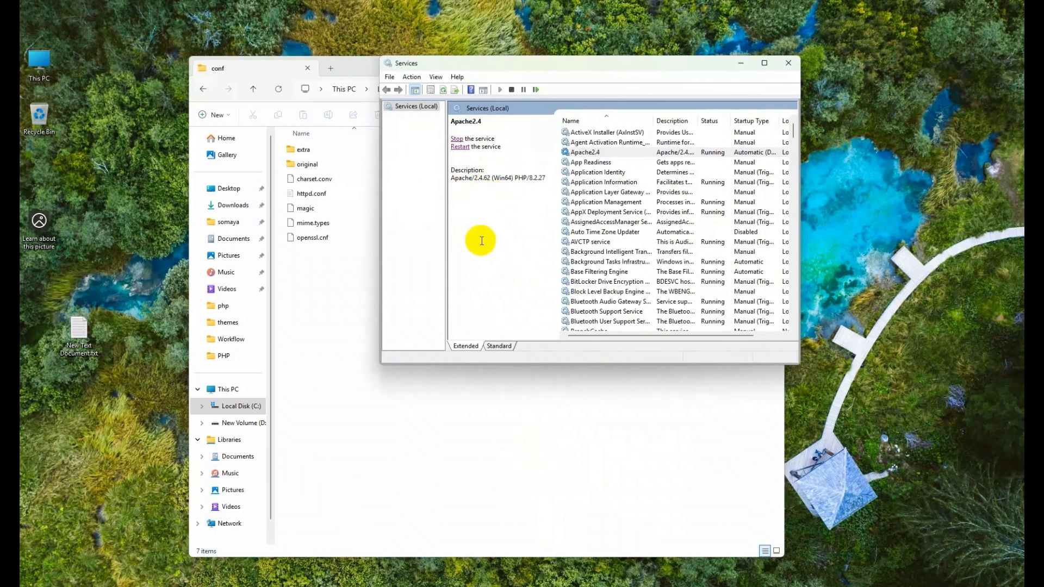
Step: Drag New Text Document.txt to the Recycle Bin and reopen httpd.conf in the editor
{"action": "left_click_drag", "start_coordinate": [81, 329], "coordinate": [43, 116]}
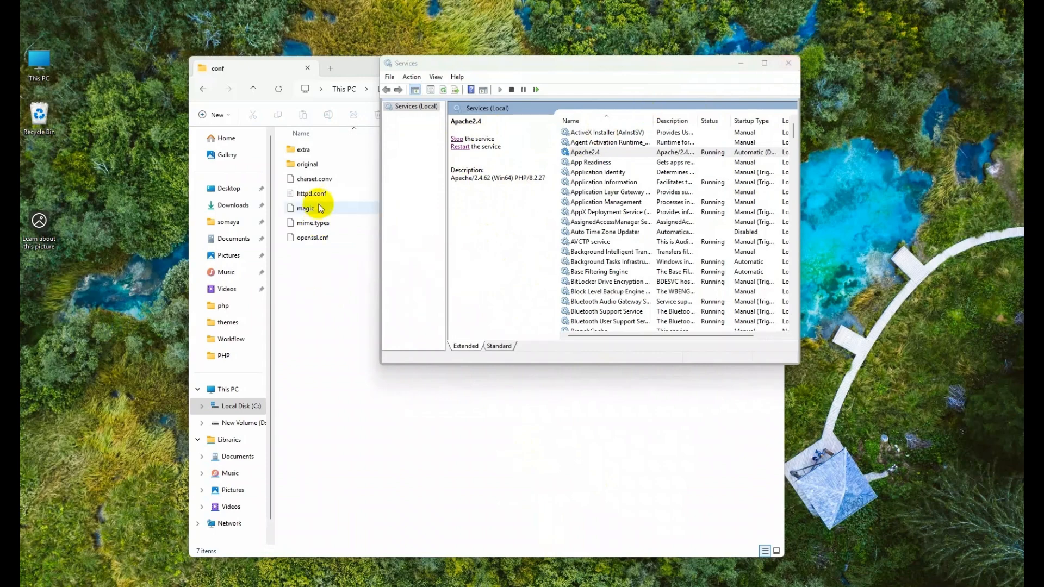
{"action": "left_click", "coordinate": [313, 194]}
{"action": "right_click", "coordinate": [326, 197]}
{"action": "left_click", "coordinate": [342, 237]}
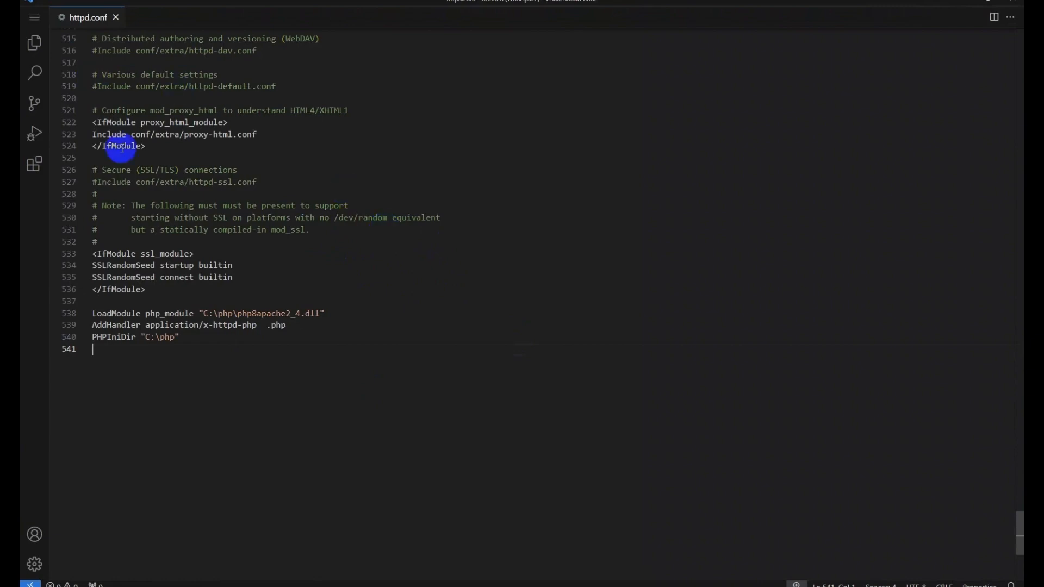
Step: Close Visual Studio Code, discard the unsaved notes file, and clear the Services window away
{"action": "left_click", "coordinate": [116, 17]}
{"action": "left_click", "coordinate": [1014, 1]}
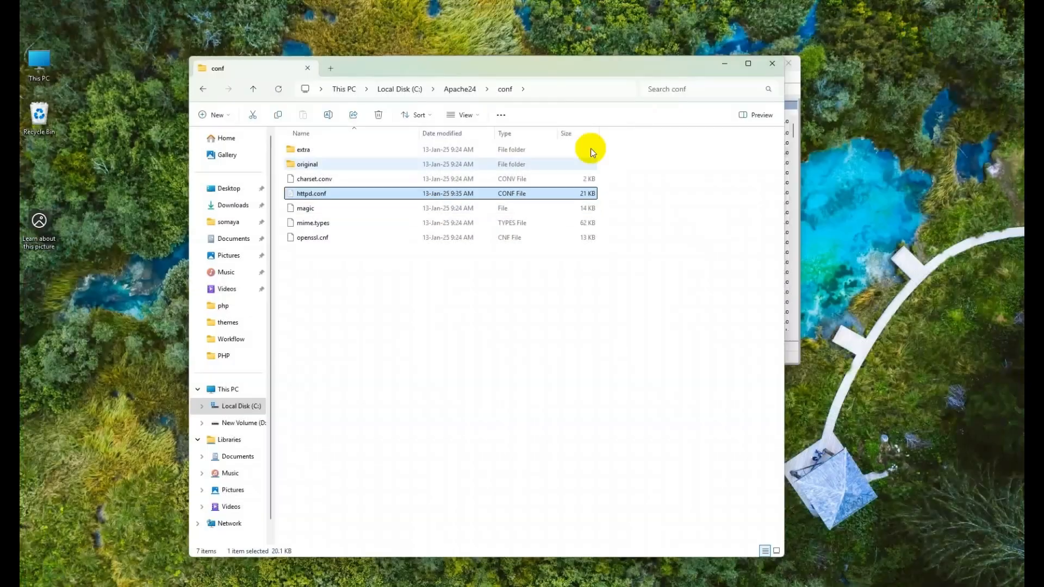
{"action": "mouse_move", "coordinate": [591, 586]}
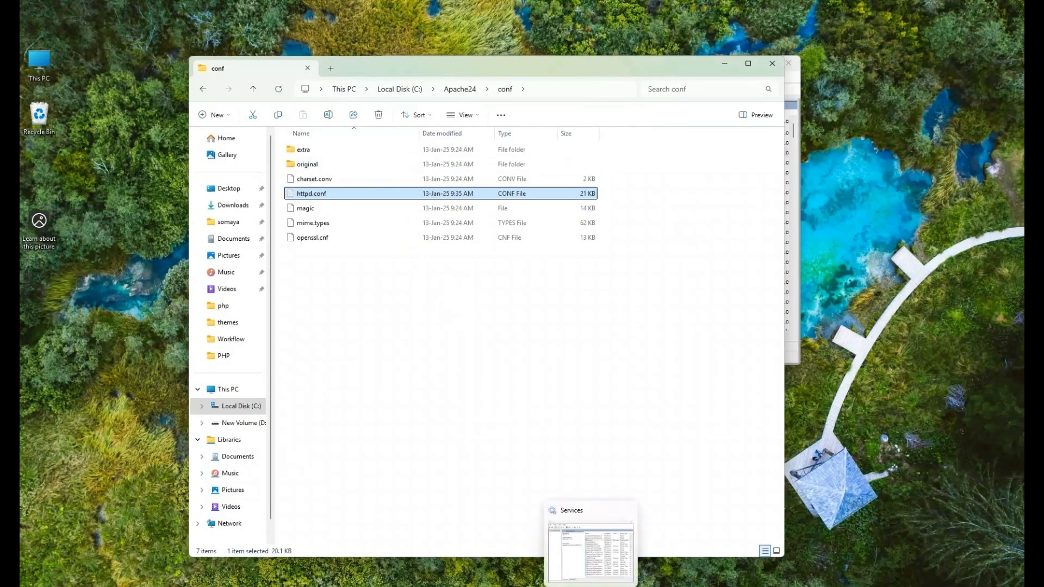
{"action": "left_click", "coordinate": [627, 584]}
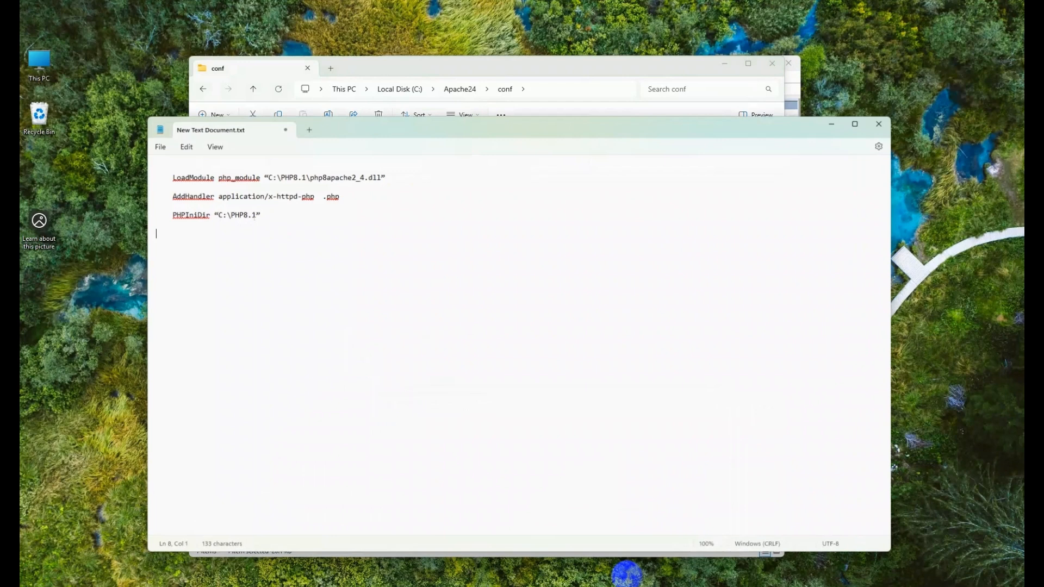
{"action": "left_click", "coordinate": [282, 128]}
{"action": "left_click", "coordinate": [513, 361]}
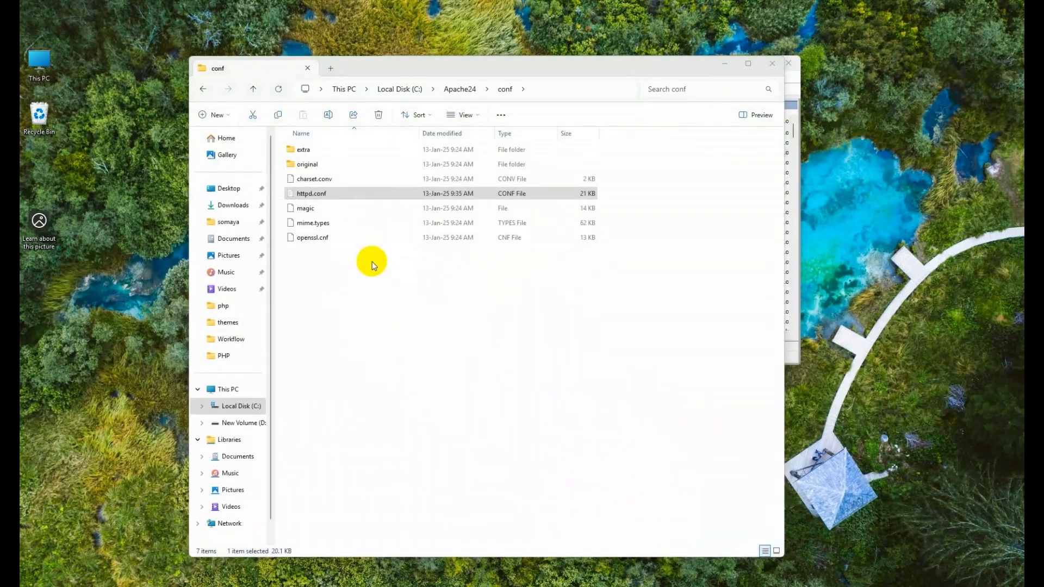
{"action": "left_click", "coordinate": [288, 193]}
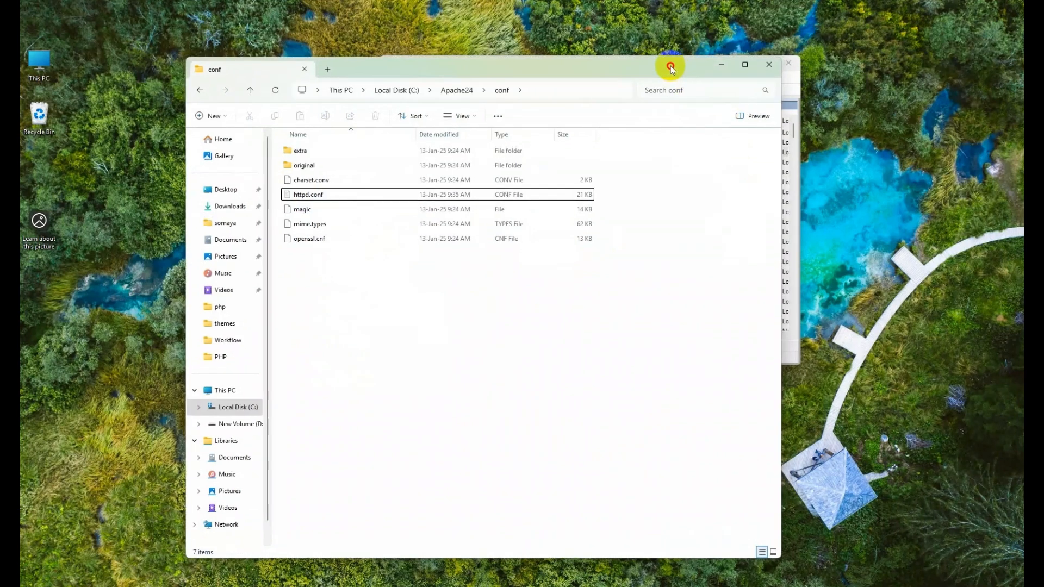
{"action": "left_click_drag", "start_coordinate": [671, 65], "coordinate": [606, 70]}
{"action": "left_click", "coordinate": [256, 200]}
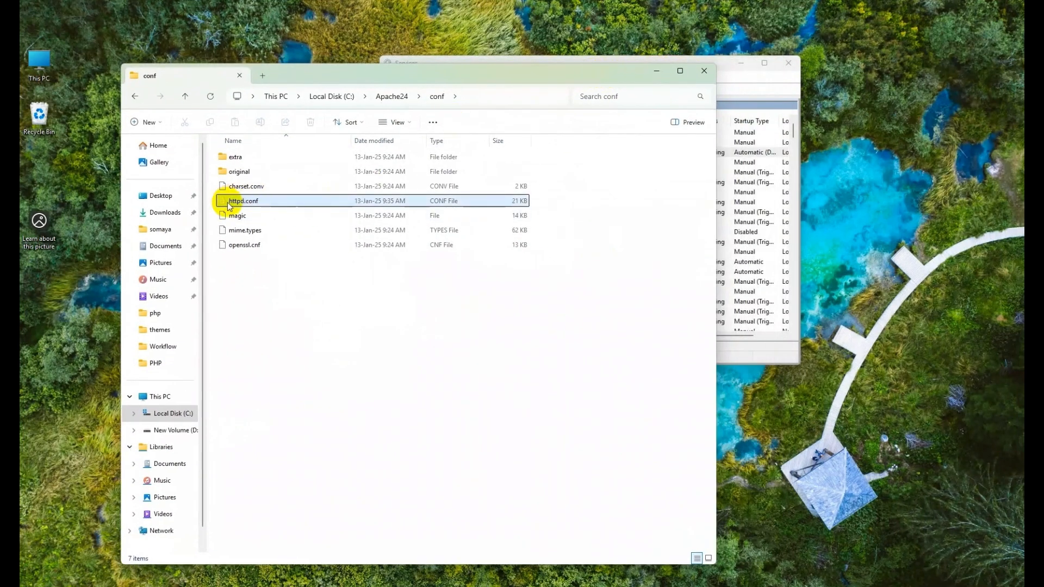
{"action": "left_click", "coordinate": [269, 285]}
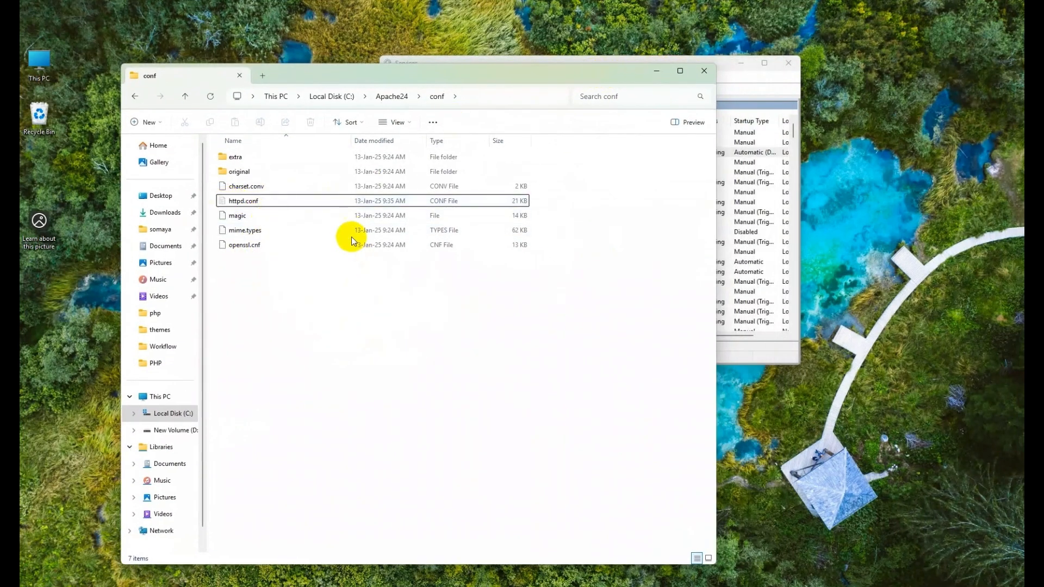
{"action": "left_click", "coordinate": [731, 65]}
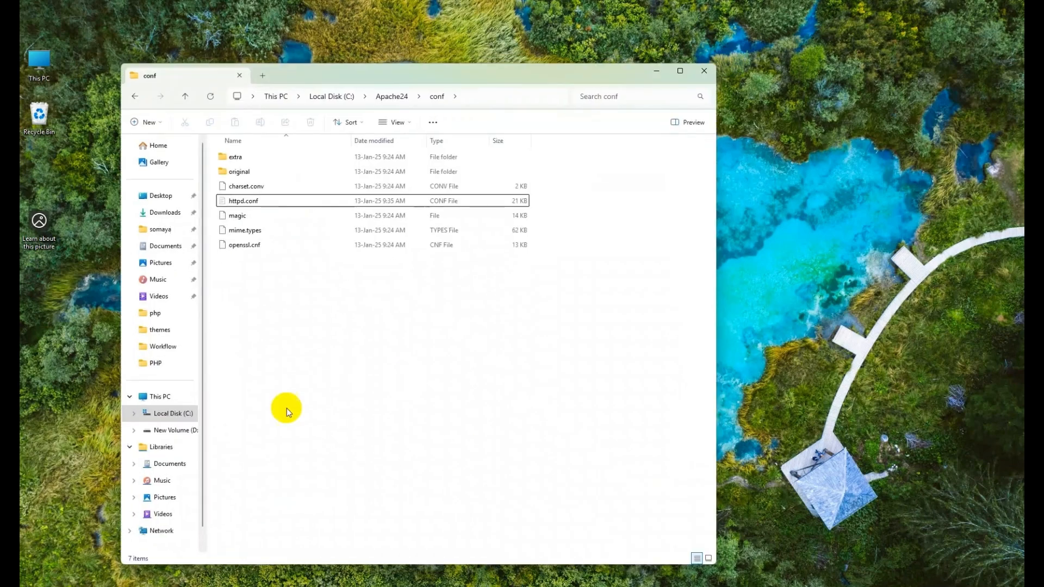
Step: Create a new file named check.php in D:\php and open it in Visual Studio Code
{"action": "left_click", "coordinate": [172, 431]}
{"action": "double_click", "coordinate": [244, 201]}
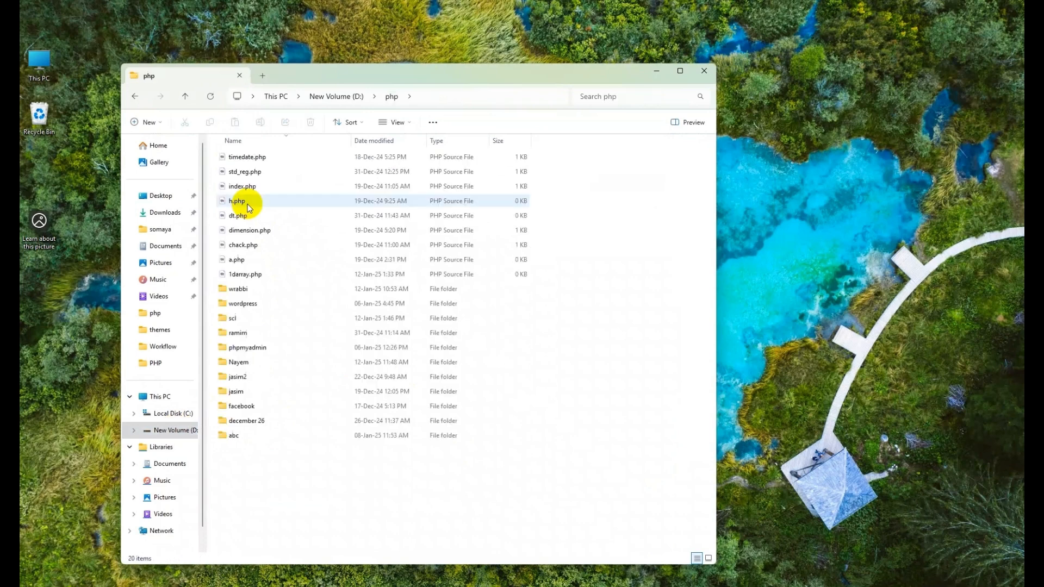
{"action": "right_click", "coordinate": [266, 480]}
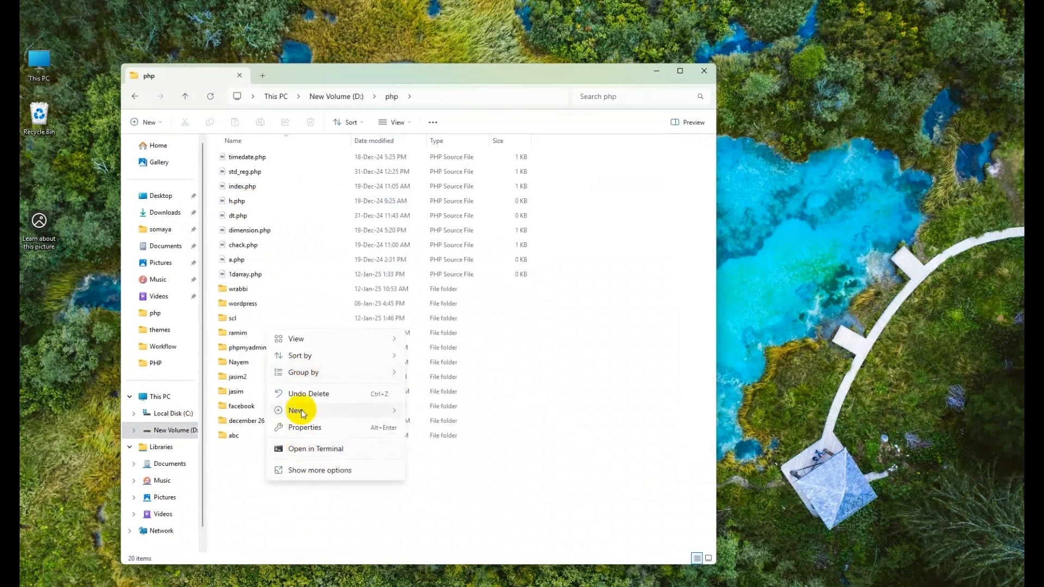
{"action": "mouse_move", "coordinate": [297, 411]}
{"action": "left_click", "coordinate": [435, 547]}
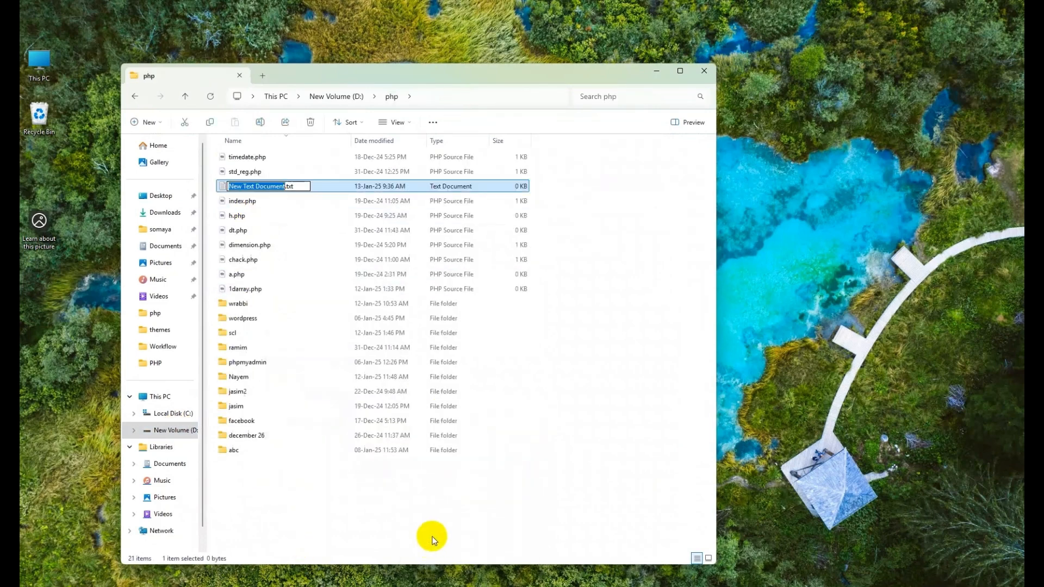
{"action": "type", "text": "check.php"}
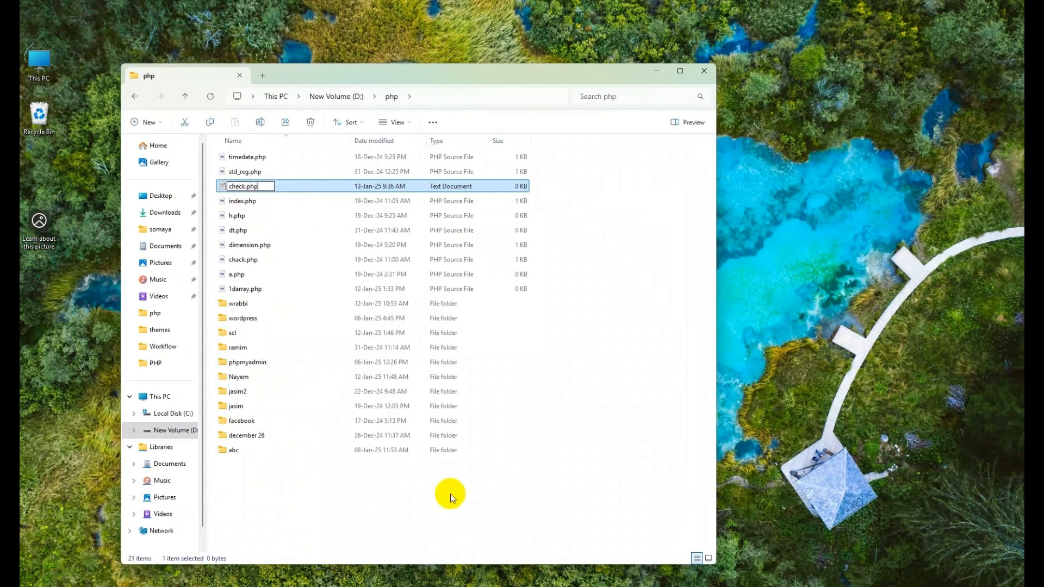
{"action": "key", "text": "Return"}
{"action": "key", "text": "Return"}
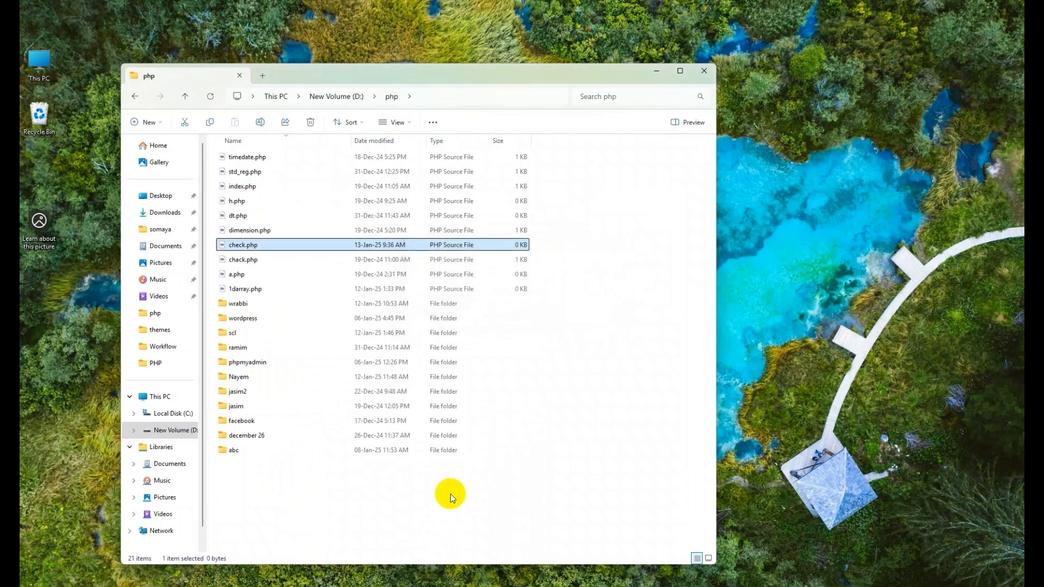
{"action": "double_click", "coordinate": [237, 246]}
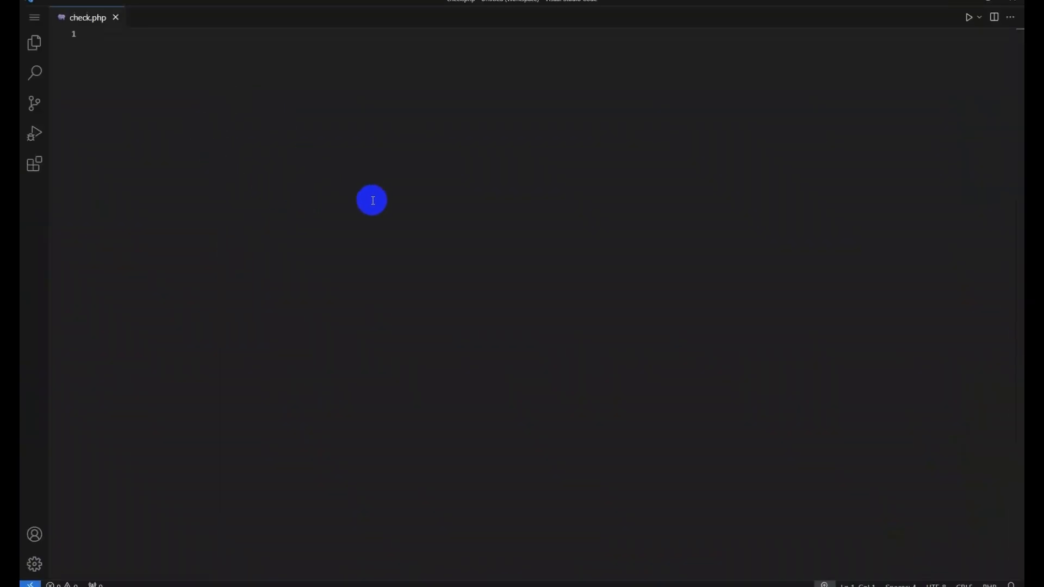
Step: Write a <?php ?> block in check.php with an indented phpinfo(); line inside
{"action": "key", "text": "ctrl+equal"}
{"action": "key", "text": "ctrl+equal"}
{"action": "key", "text": "ctrl+equal"}
{"action": "key", "text": "ctrl+equal"}
{"action": "key", "text": "ctrl+minus"}
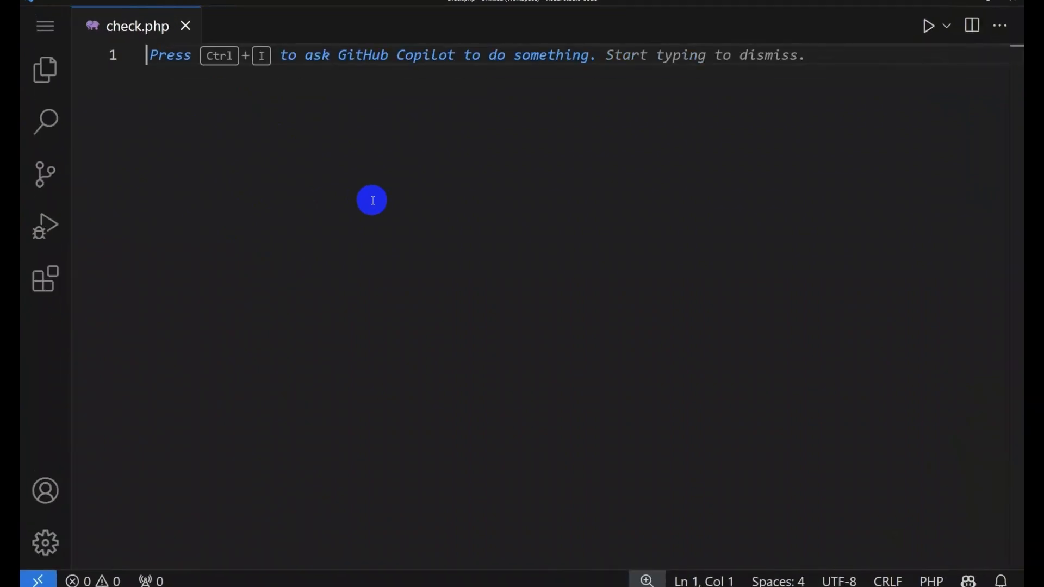
{"action": "type", "text": "<?php "}
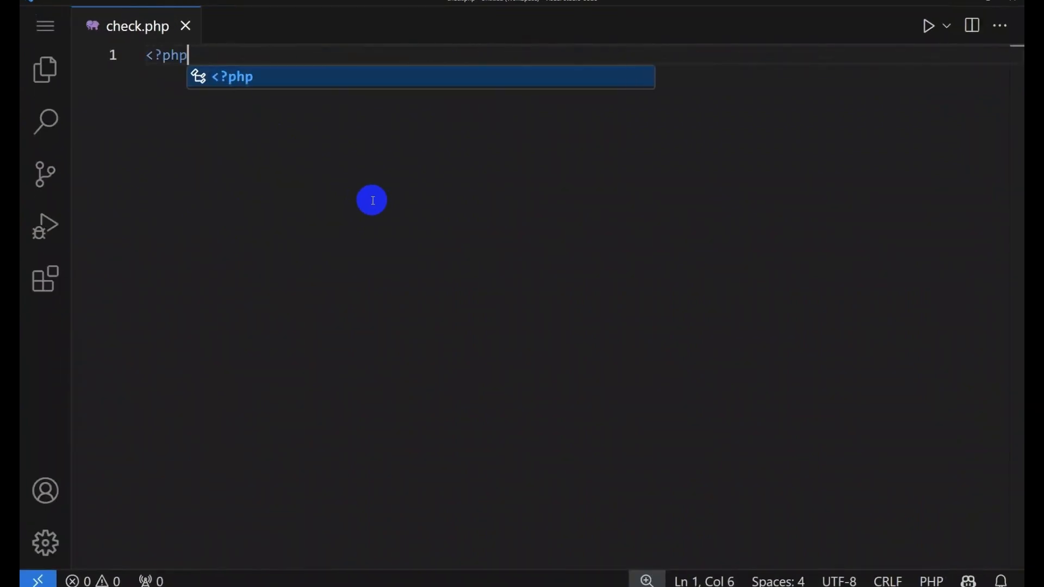
{"action": "type", "text": "?>"}
{"action": "key", "text": "Left"}
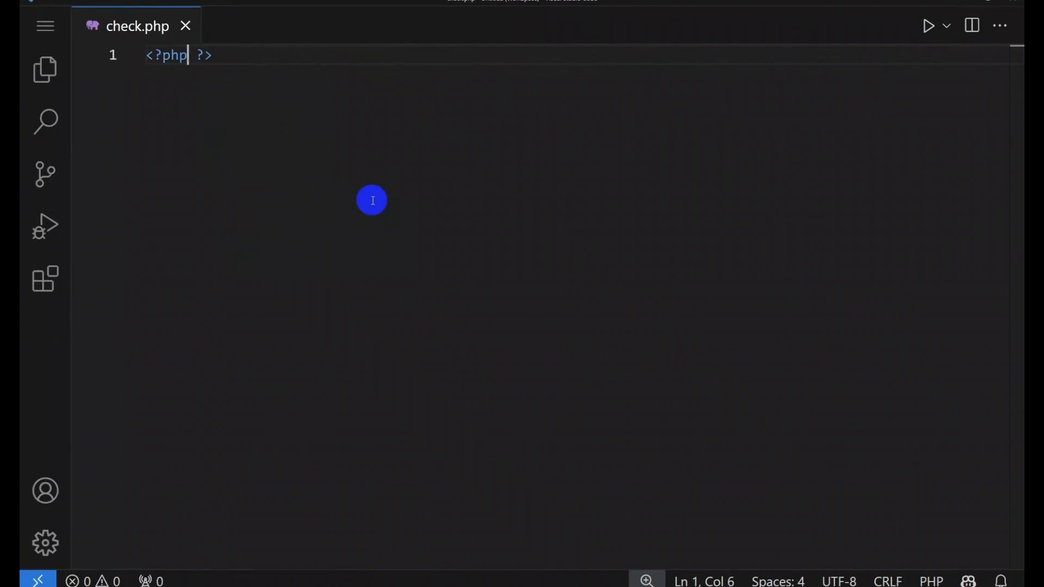
{"action": "key", "text": "Return"}
{"action": "key", "text": "Return"}
{"action": "key", "text": "Up"}
{"action": "key", "text": "Tab"}
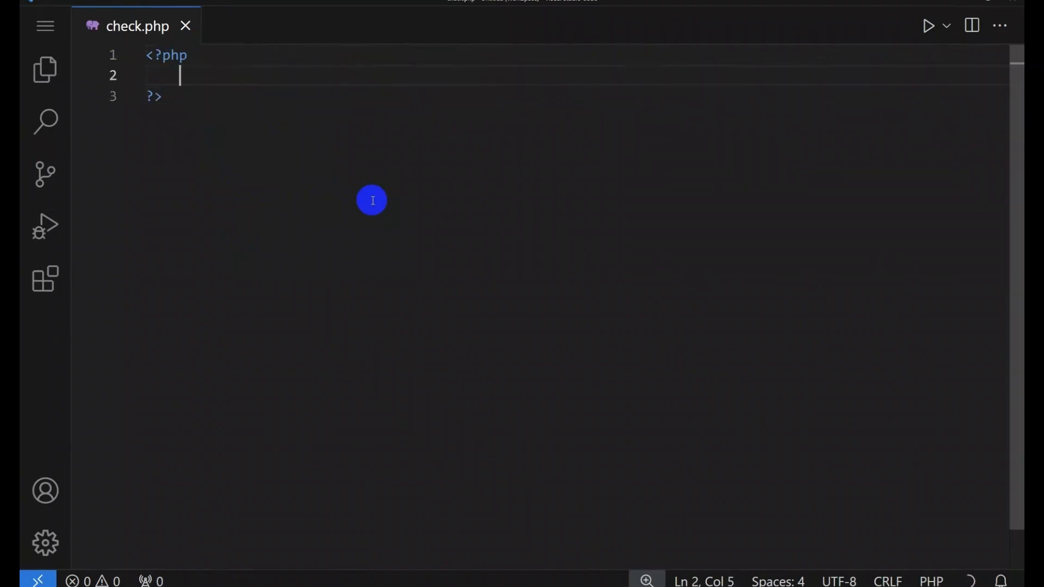
{"action": "type", "text": "php"}
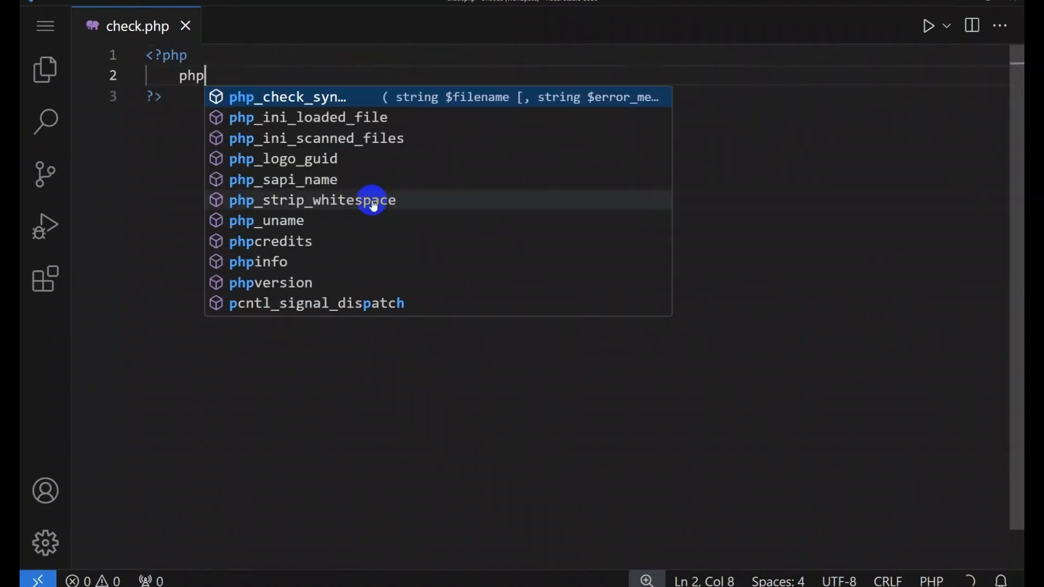
{"action": "type", "text": "info();"}
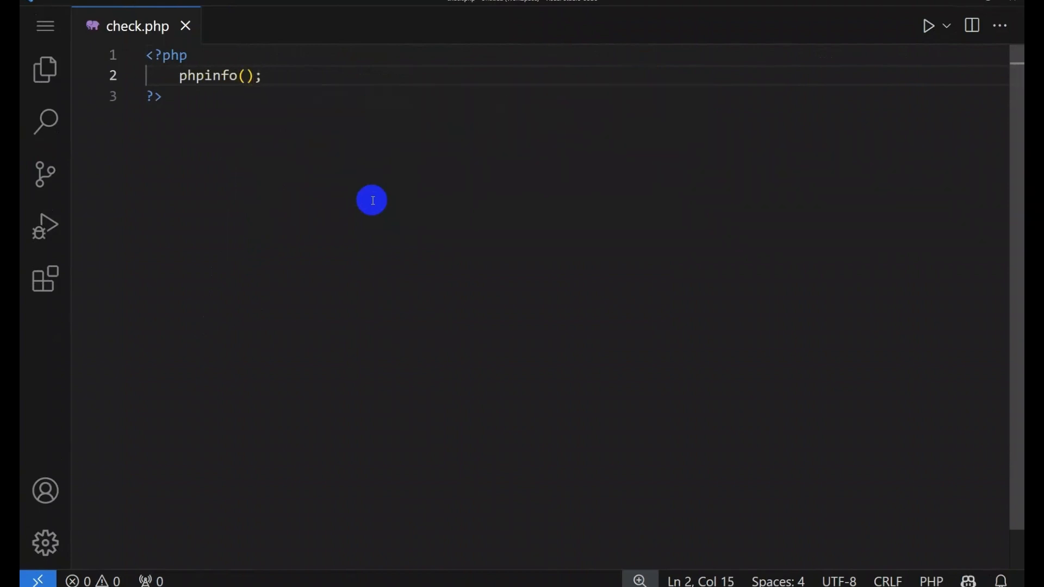
{"action": "key", "text": "Right"}
{"action": "key", "text": "Left"}
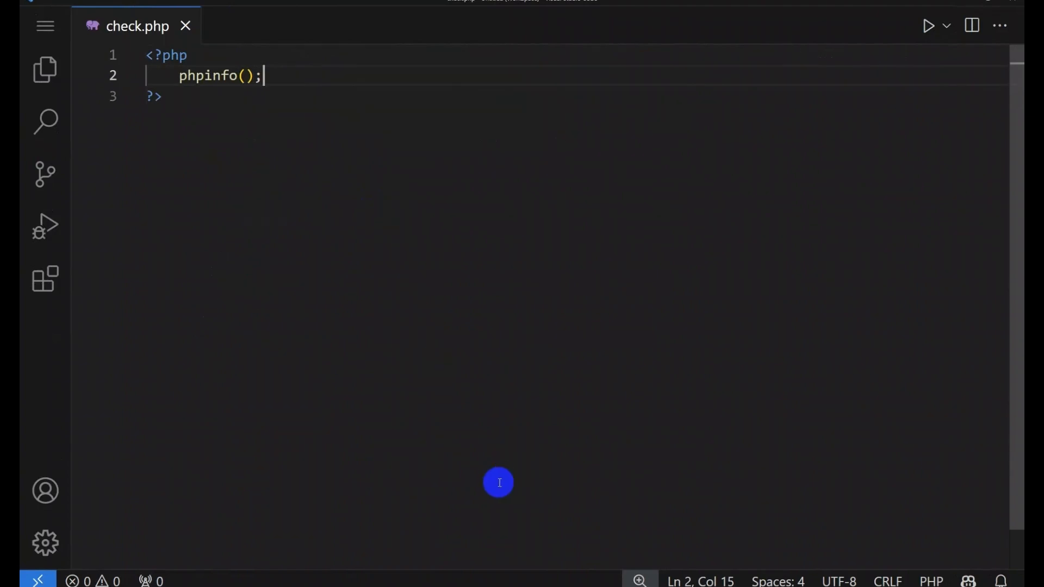
Step: Load localhost/check.php in a new Firefox tab, check PHP Version 8.2.27, then reselect the tutorial's address
{"action": "left_click", "coordinate": [545, 586]}
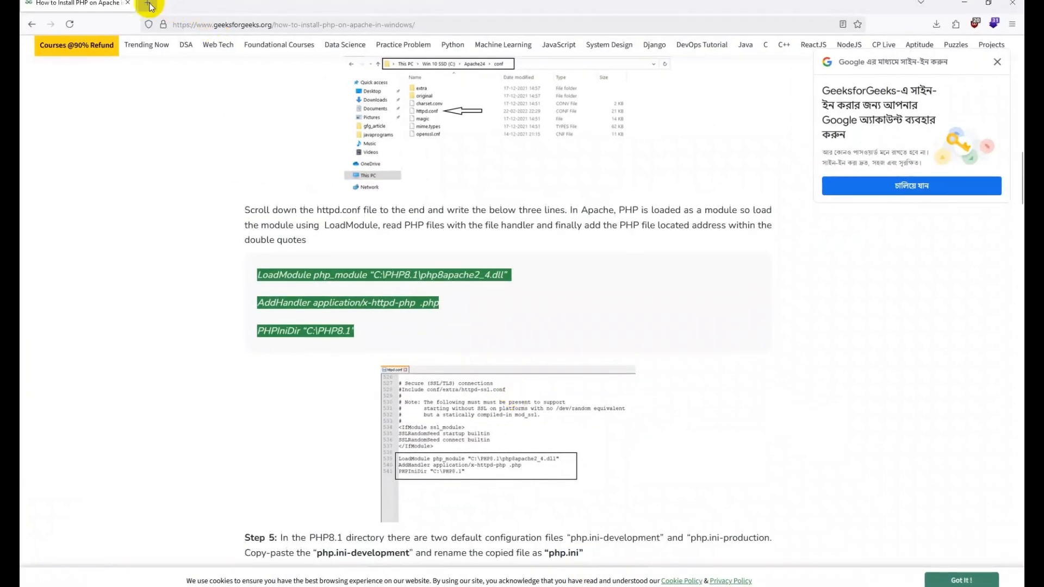
{"action": "left_click", "coordinate": [147, 4]}
{"action": "type", "text": "localhost/"}
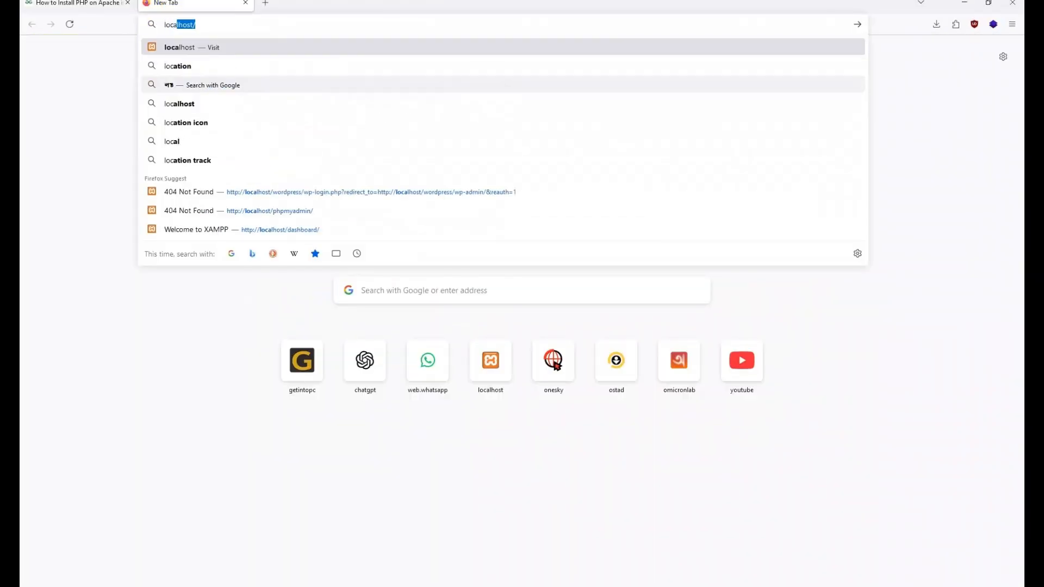
{"action": "type", "text": "che"}
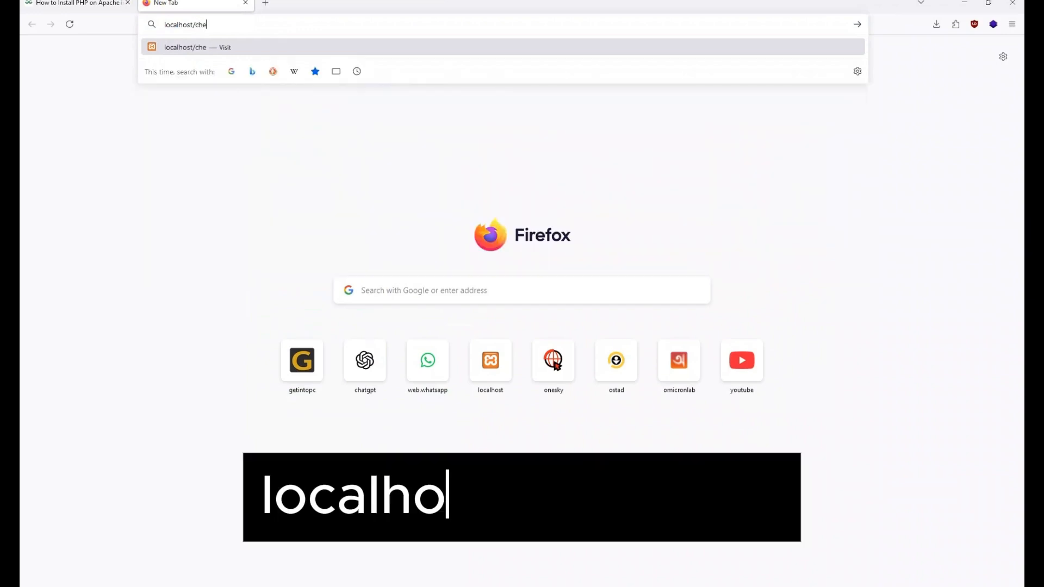
{"action": "type", "text": "ck.php"}
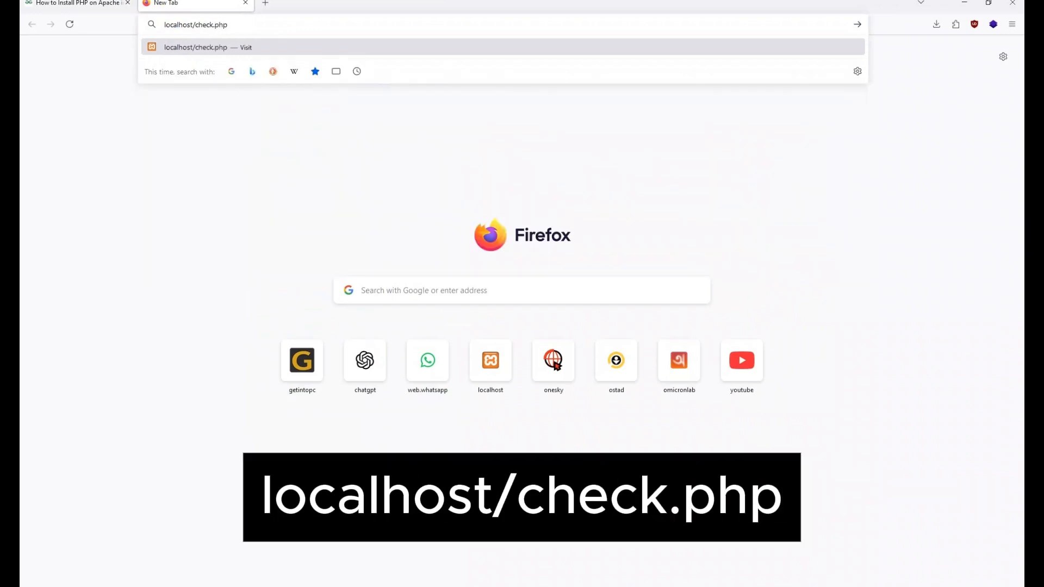
{"action": "key", "text": "Return"}
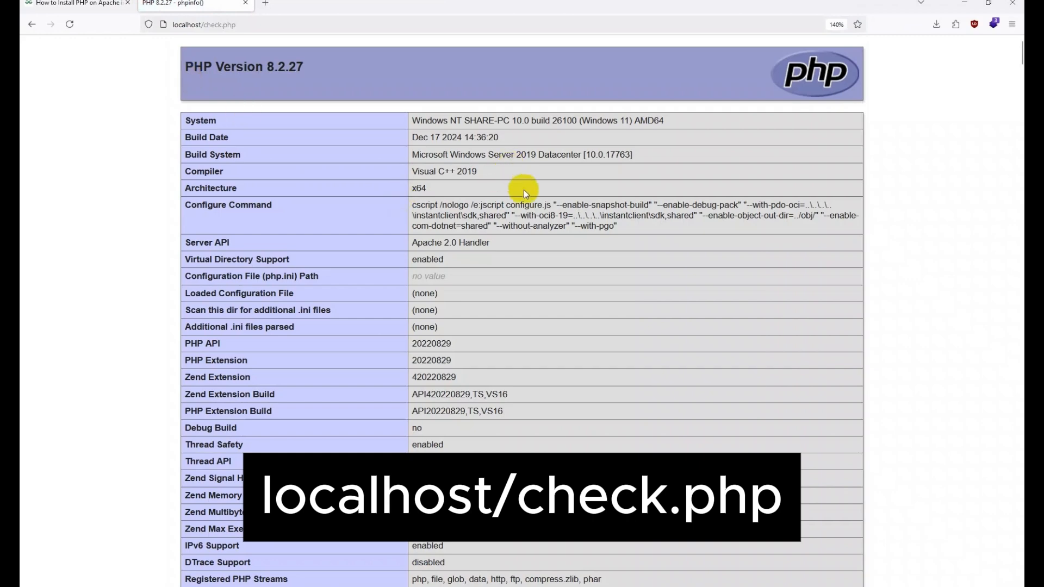
{"action": "scroll", "coordinate": [454, 439], "scroll_direction": "down", "scroll_amount": 15}
{"action": "scroll", "coordinate": [457, 368], "scroll_direction": "up", "scroll_amount": 15}
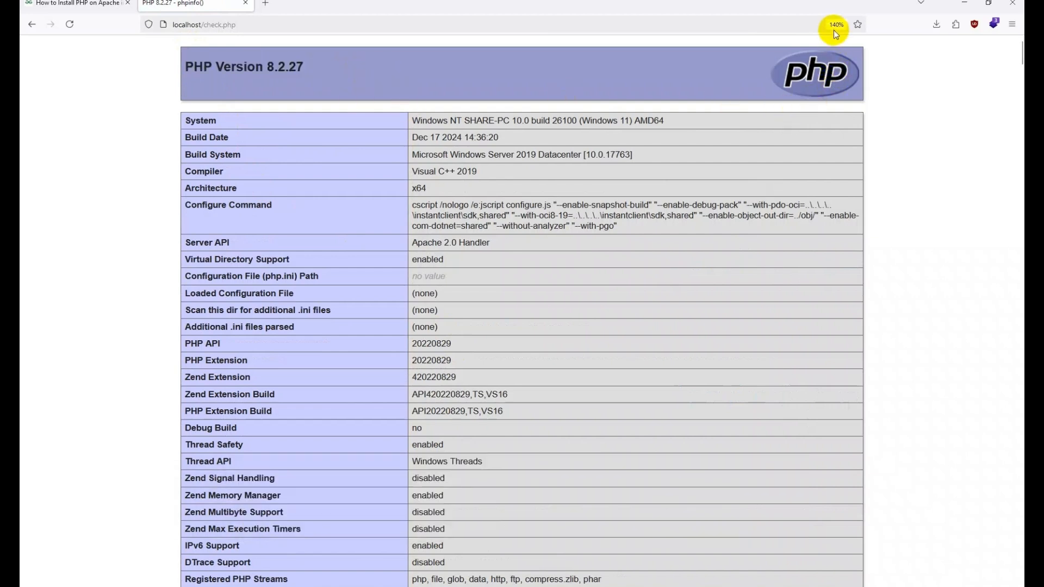
{"action": "left_click_drag", "start_coordinate": [184, 66], "coordinate": [327, 70]}
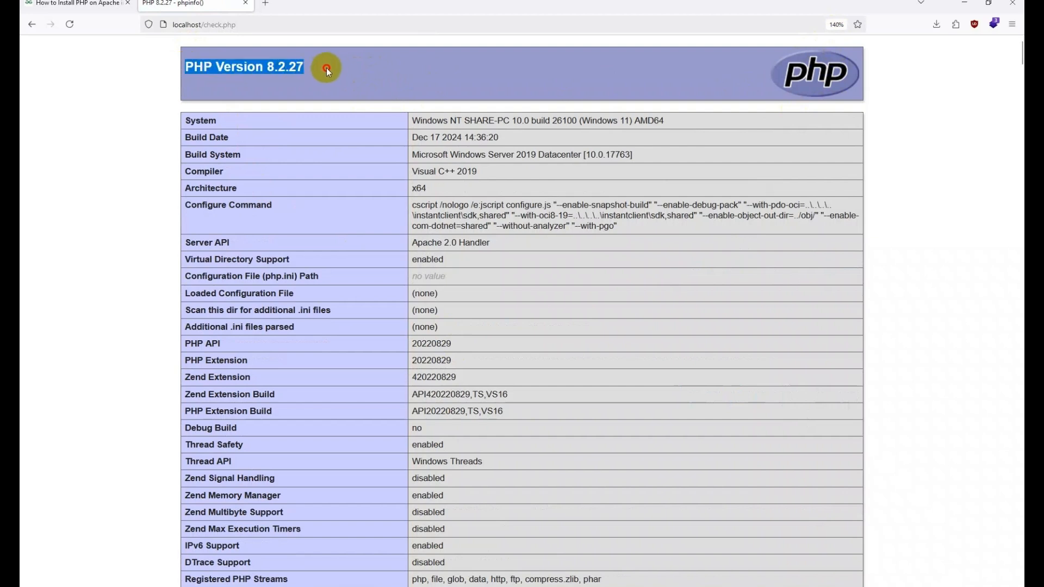
{"action": "left_click", "coordinate": [358, 70]}
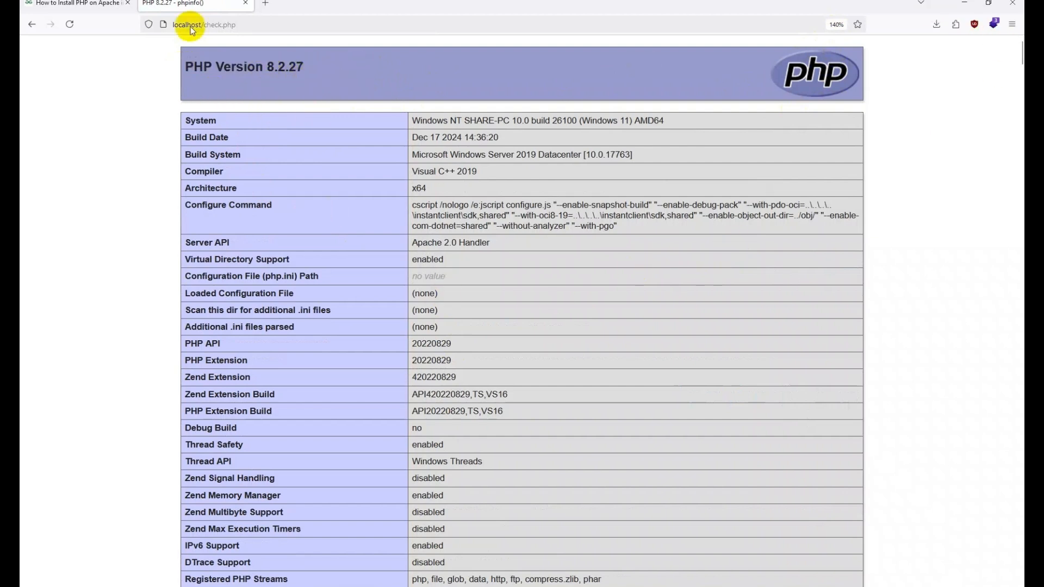
{"action": "left_click", "coordinate": [73, 3]}
{"action": "left_click", "coordinate": [269, 24]}
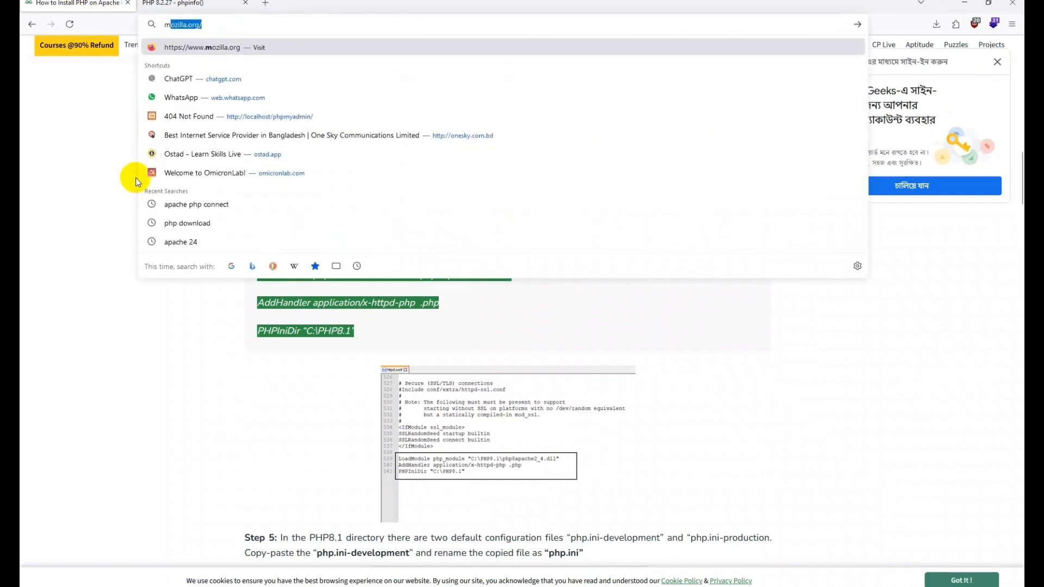
Step: Search 'mysql download' from the address bar and view the MySQL Installer 8.0.40 result
{"action": "type", "text": "mysql"}
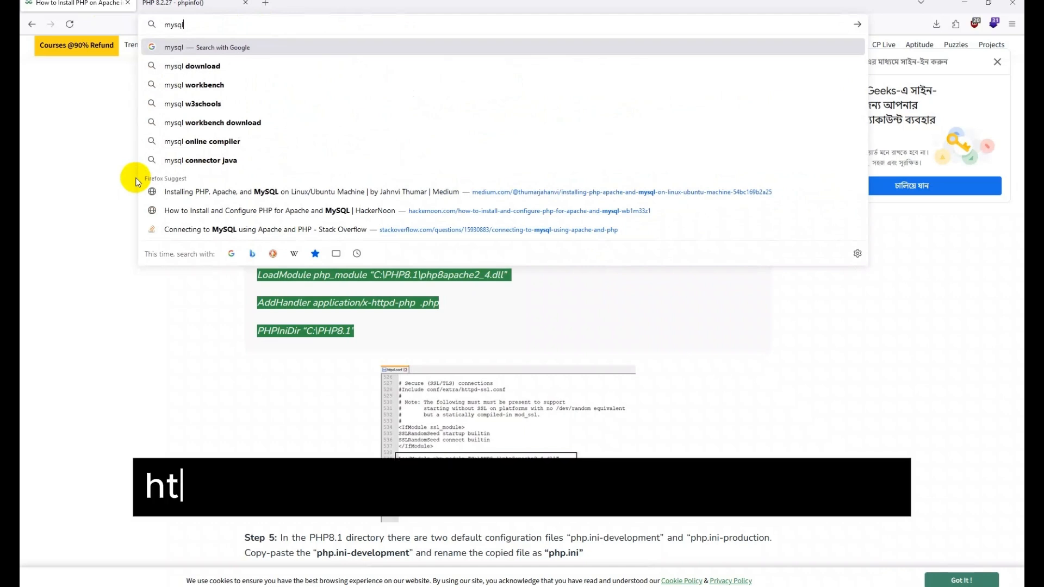
{"action": "key", "text": "Down"}
{"action": "key", "text": "Return"}
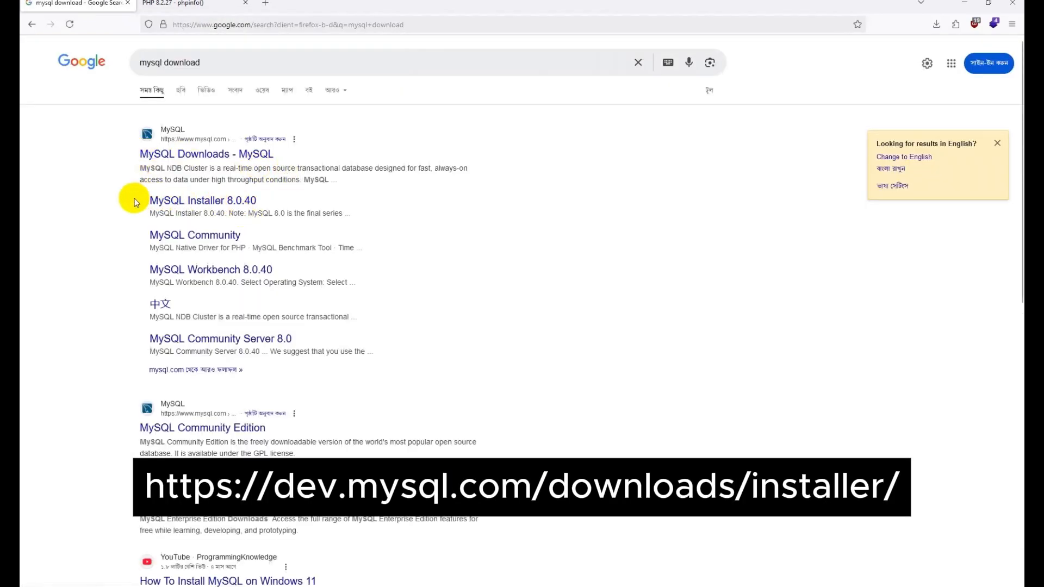
{"action": "left_click_drag", "start_coordinate": [147, 200], "coordinate": [337, 206]}
{"action": "left_click", "coordinate": [377, 200]}
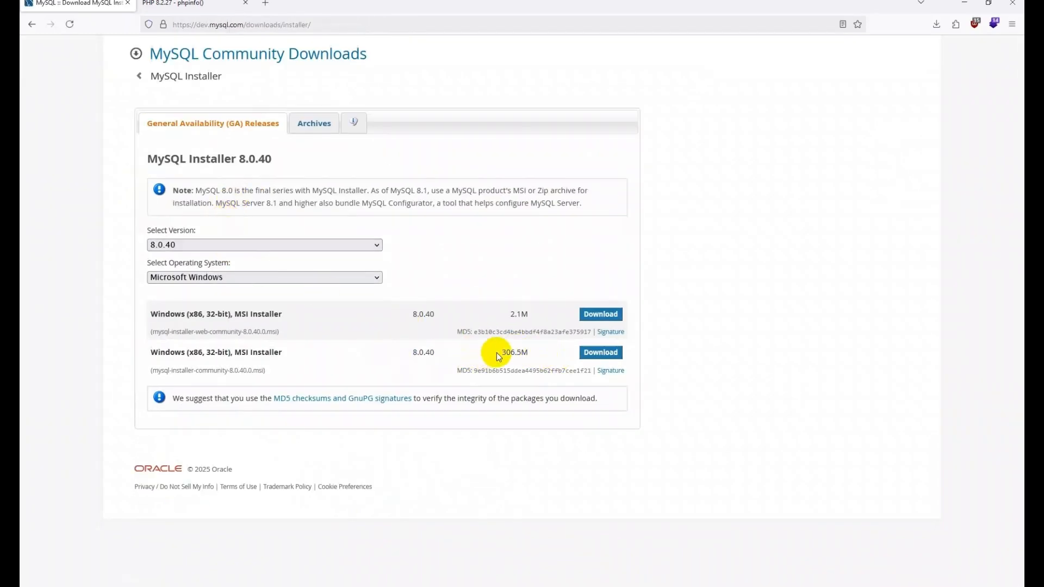
Step: Check the 306.5M size of the MySQL installer on the download page
{"action": "left_click_drag", "start_coordinate": [497, 357], "coordinate": [541, 352]}
{"action": "key", "text": "Tab"}
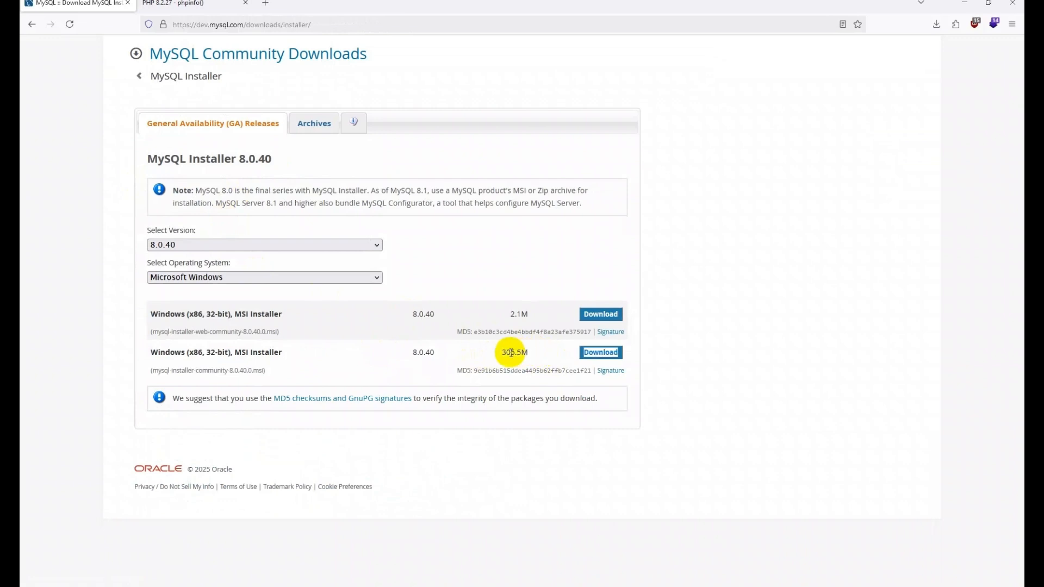
{"action": "left_click", "coordinate": [501, 356]}
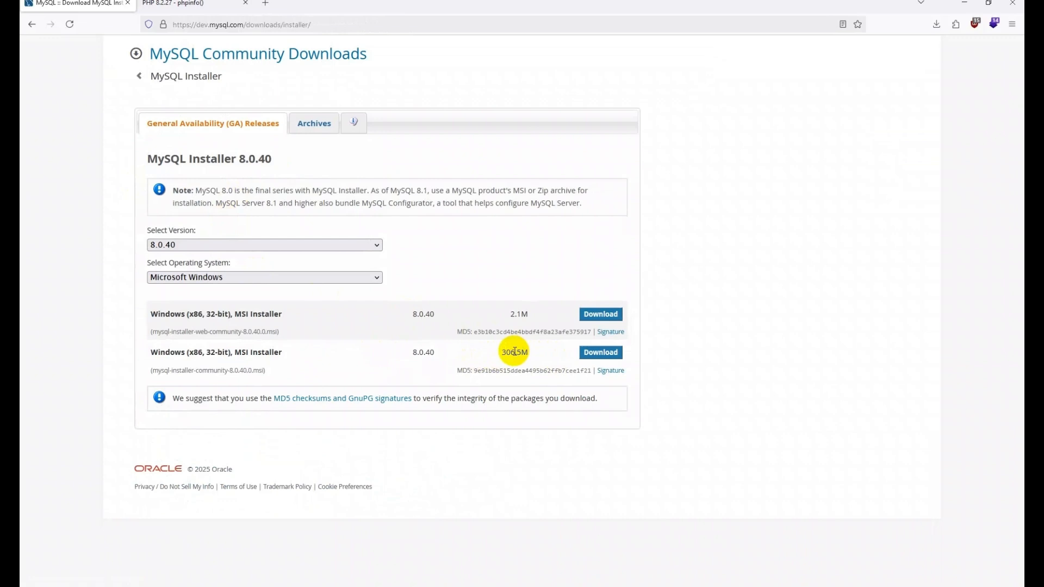
{"action": "left_click_drag", "start_coordinate": [502, 353], "coordinate": [523, 350]}
{"action": "left_click", "coordinate": [532, 352]}
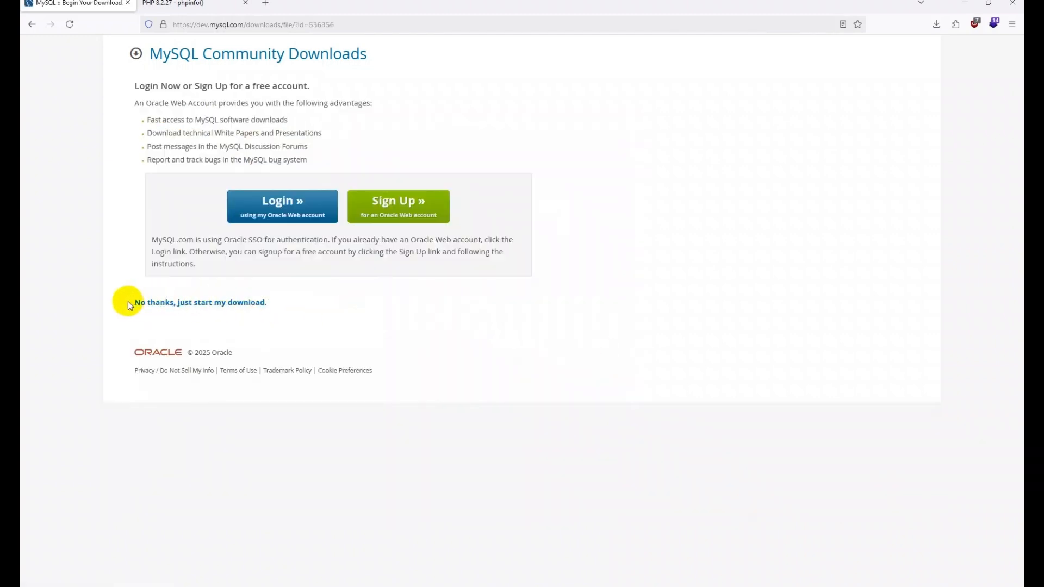
Step: Skip the Oracle sign-in to start the MySQL installer download, then minimize Firefox
{"action": "left_click_drag", "start_coordinate": [147, 234], "coordinate": [214, 261]}
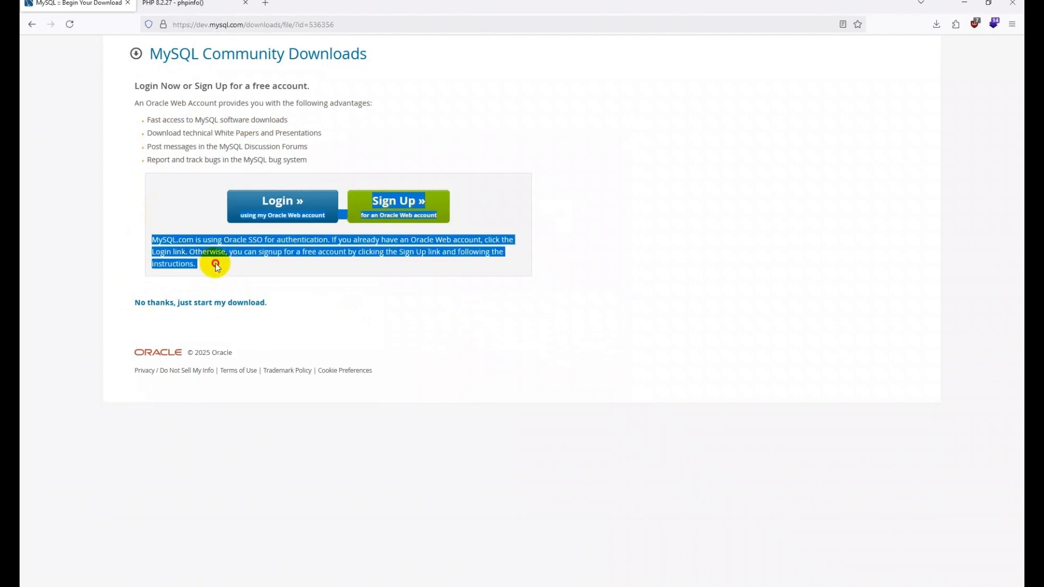
{"action": "left_click", "coordinate": [251, 257]}
{"action": "left_click", "coordinate": [160, 306]}
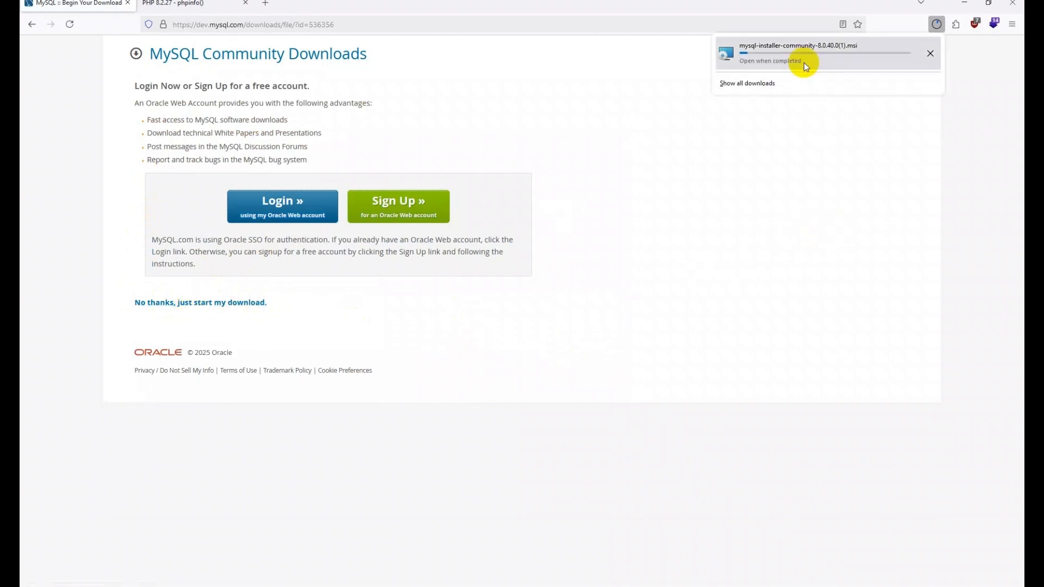
{"action": "left_click", "coordinate": [808, 147]}
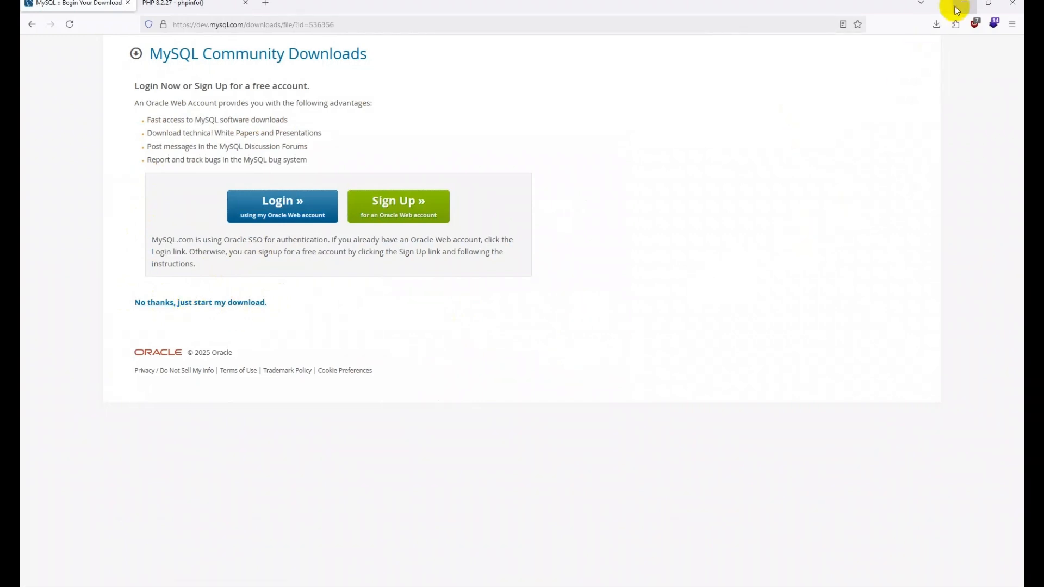
Step: Launch mysql-installer-community-8.0.40.0.msi from the Downloads folder in File Explorer
{"action": "left_click", "coordinate": [962, 5]}
{"action": "left_click", "coordinate": [481, 577]}
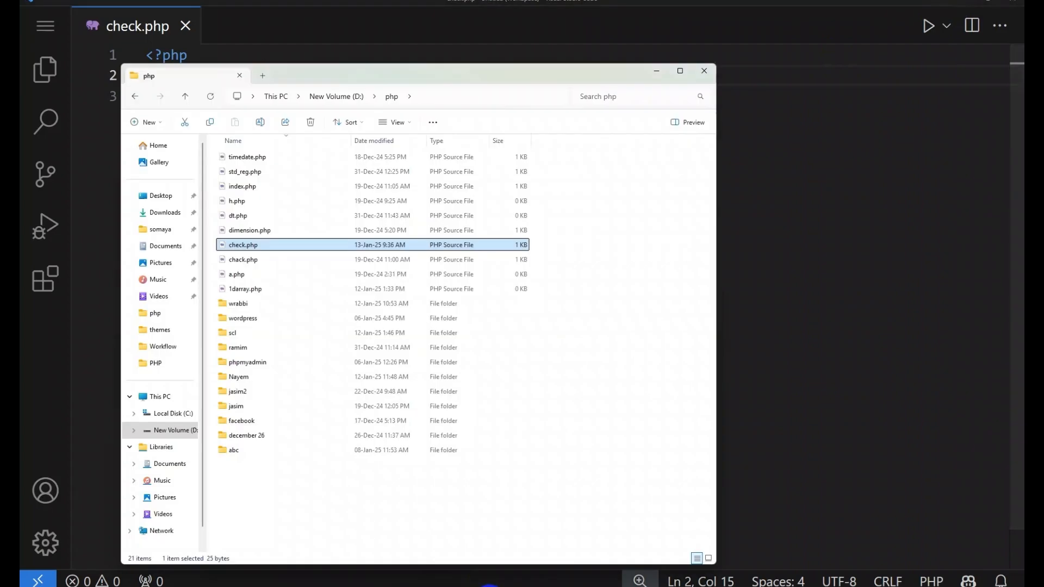
{"action": "left_click", "coordinate": [166, 214]}
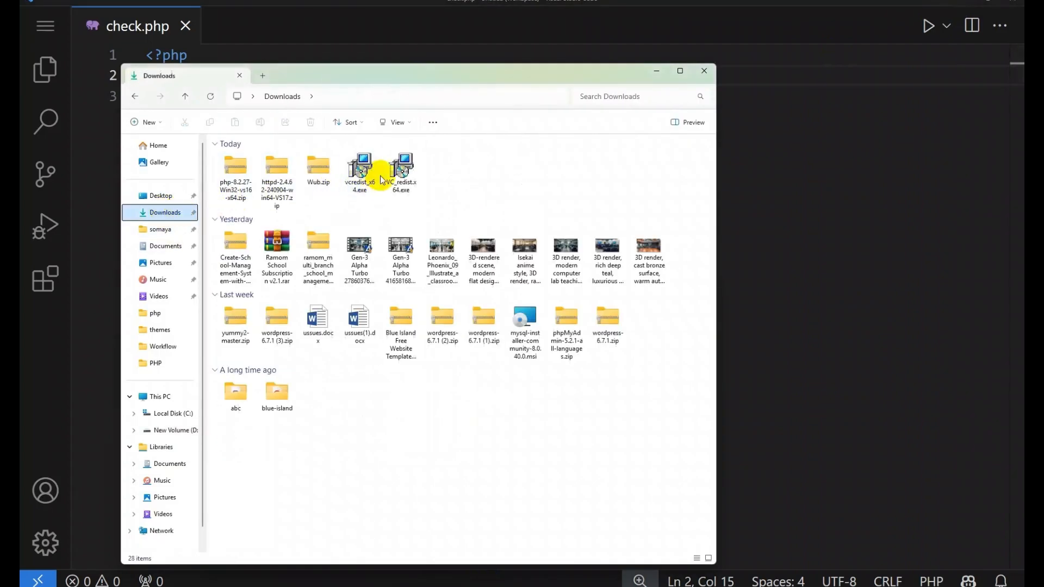
{"action": "left_click", "coordinate": [244, 190]}
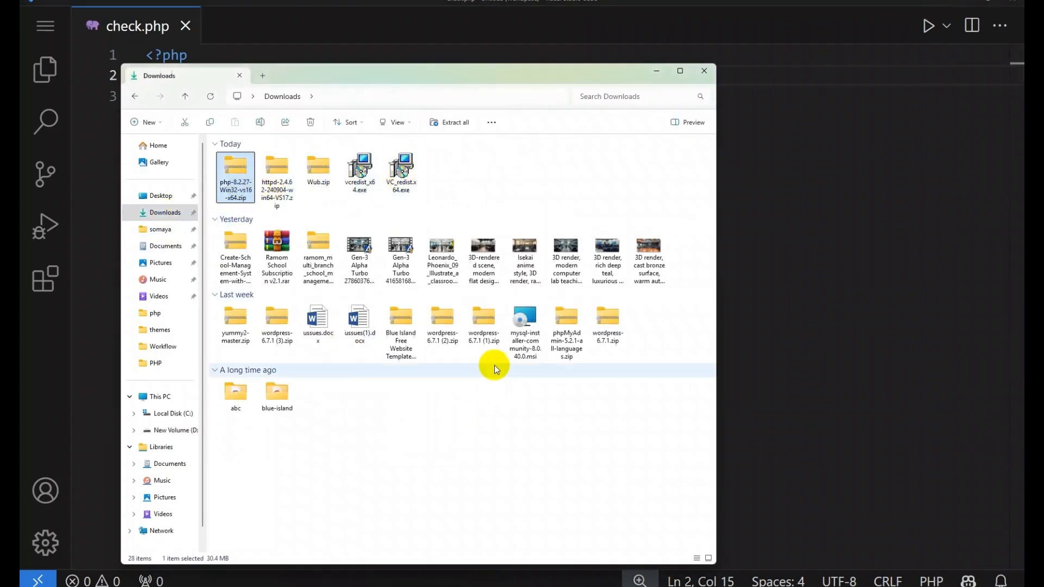
{"action": "left_click", "coordinate": [527, 342]}
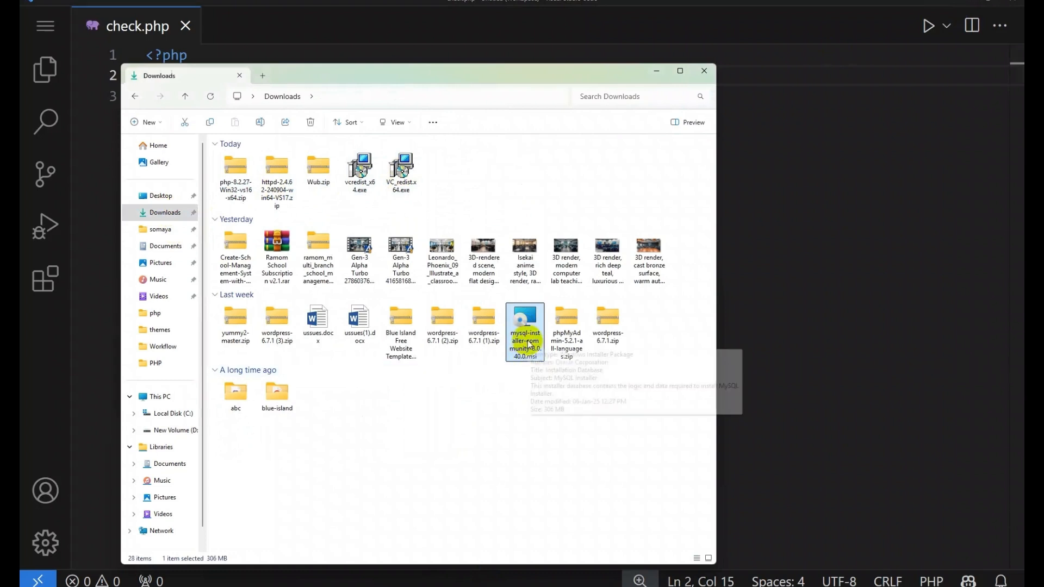
{"action": "left_click", "coordinate": [517, 322]}
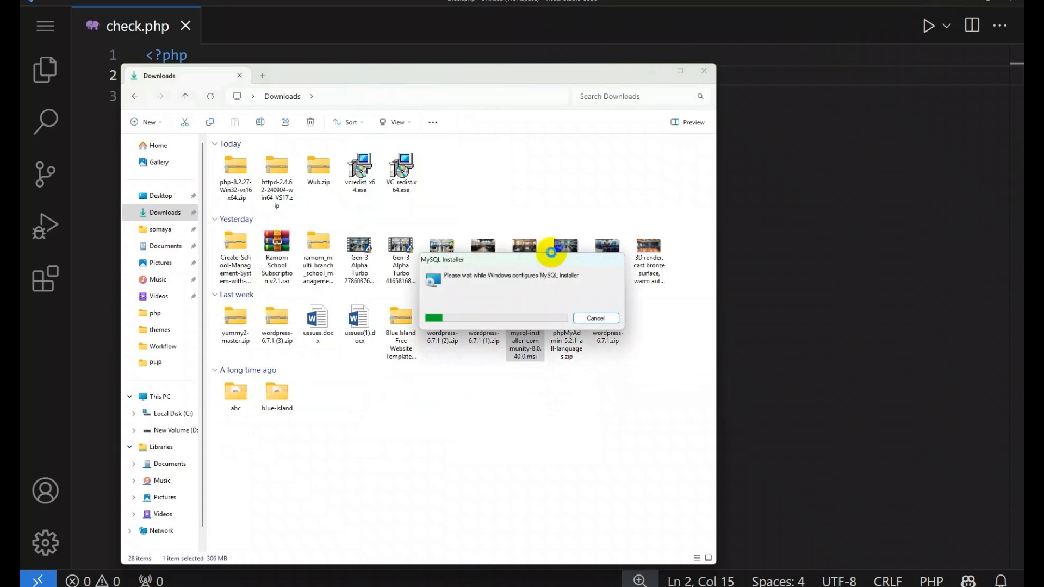
Step: Pick the Full setup type and execute installation of the six MySQL 8.0.40 products
{"action": "left_click", "coordinate": [657, 72]}
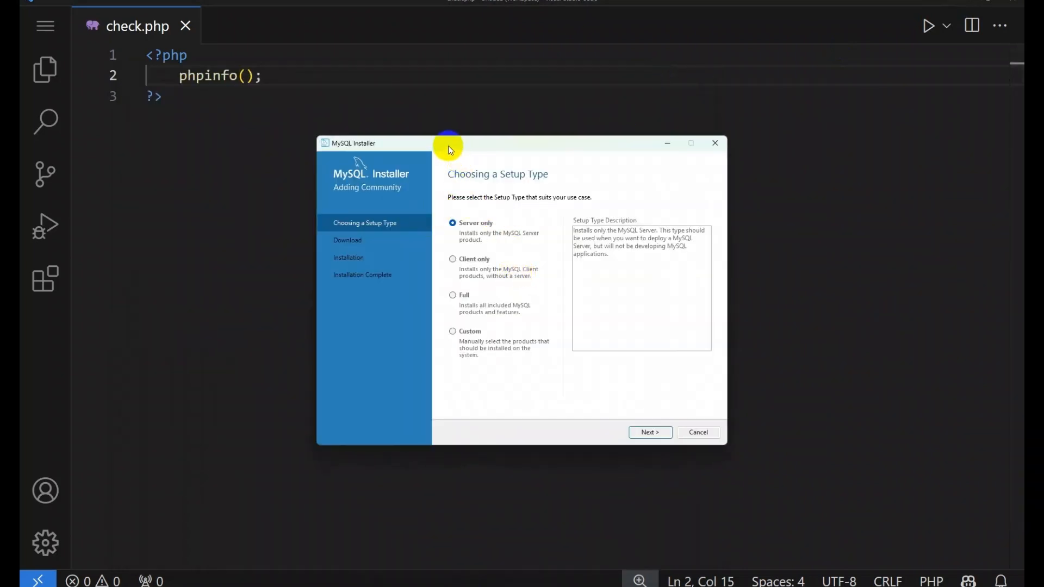
{"action": "left_click_drag", "start_coordinate": [450, 150], "coordinate": [419, 142]}
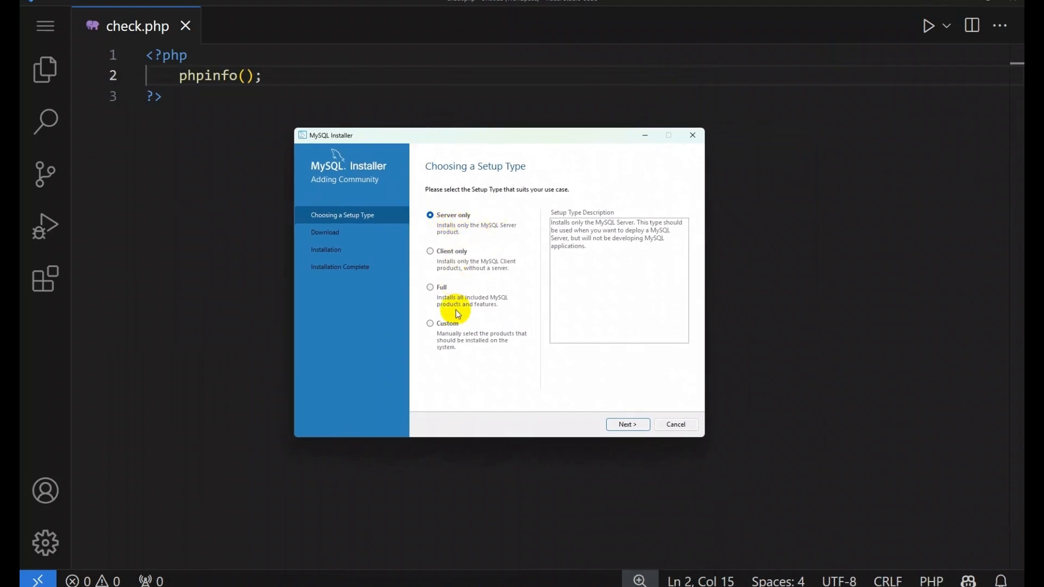
{"action": "left_click", "coordinate": [431, 293]}
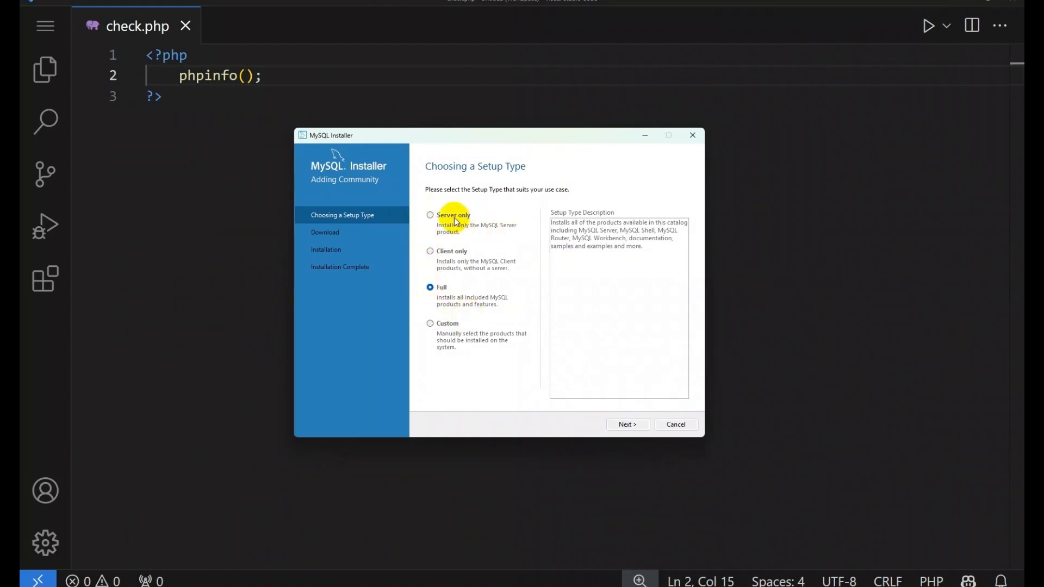
{"action": "left_click", "coordinate": [434, 217]}
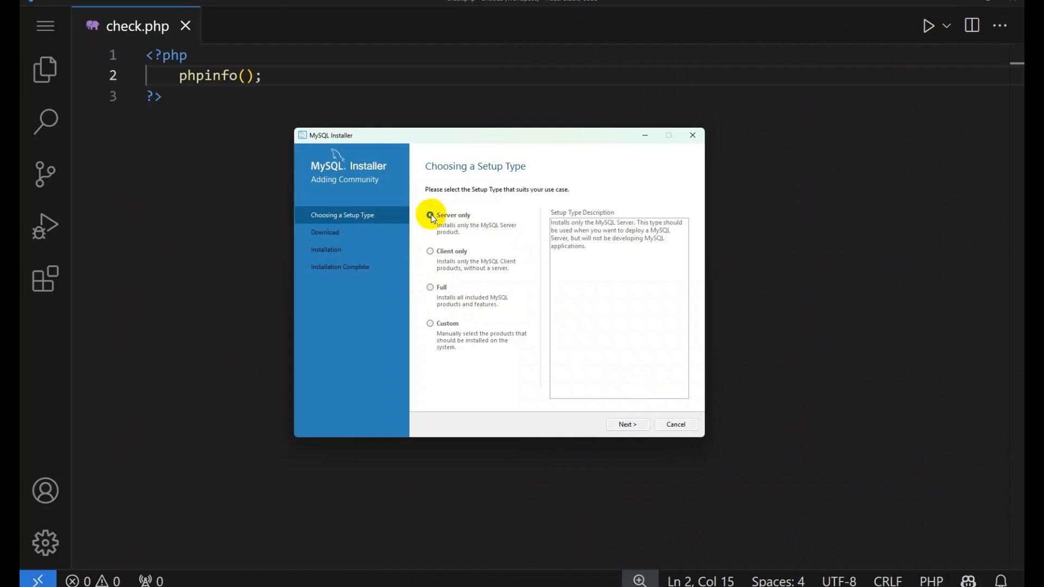
{"action": "left_click", "coordinate": [429, 289]}
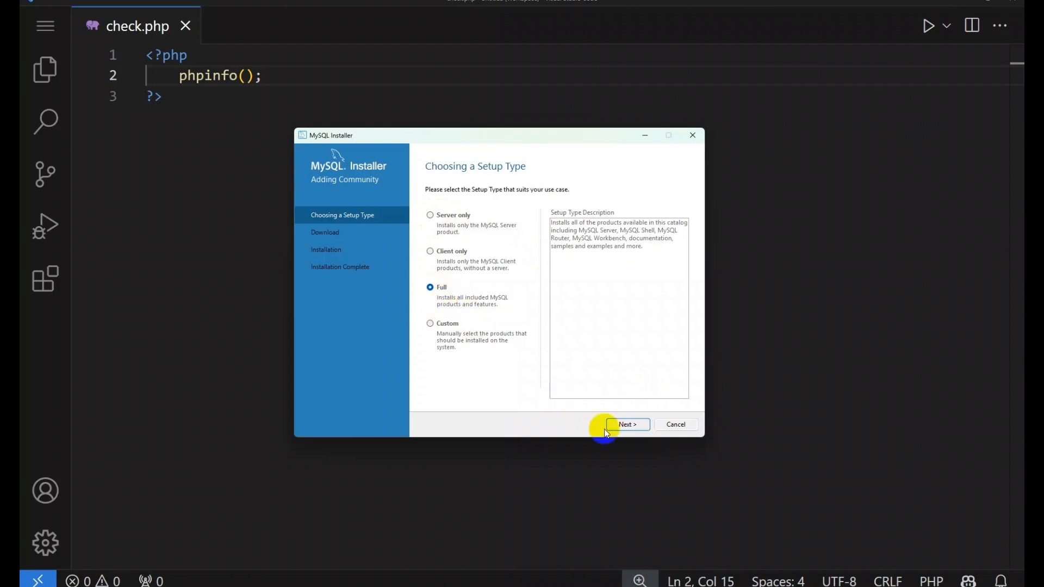
{"action": "left_click", "coordinate": [627, 427]}
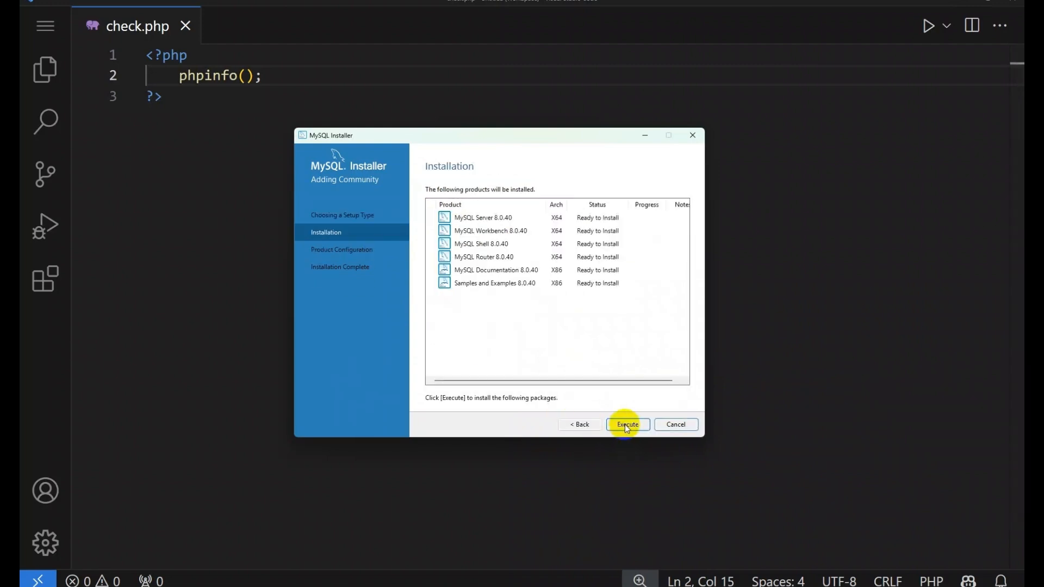
{"action": "left_click", "coordinate": [625, 424]}
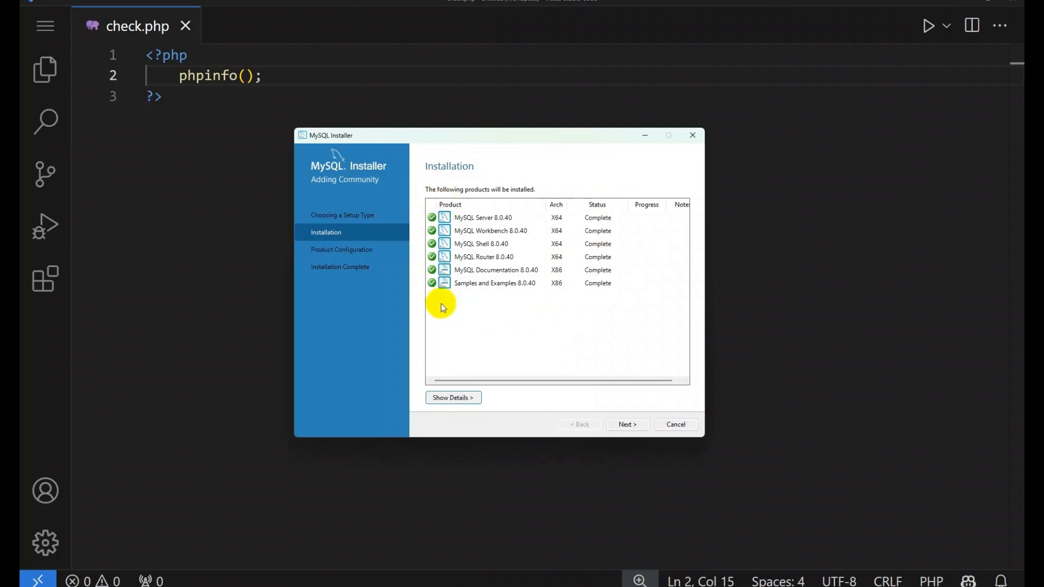
Step: With all products showing Complete, advance to the Product Configuration page
{"action": "left_click", "coordinate": [628, 425]}
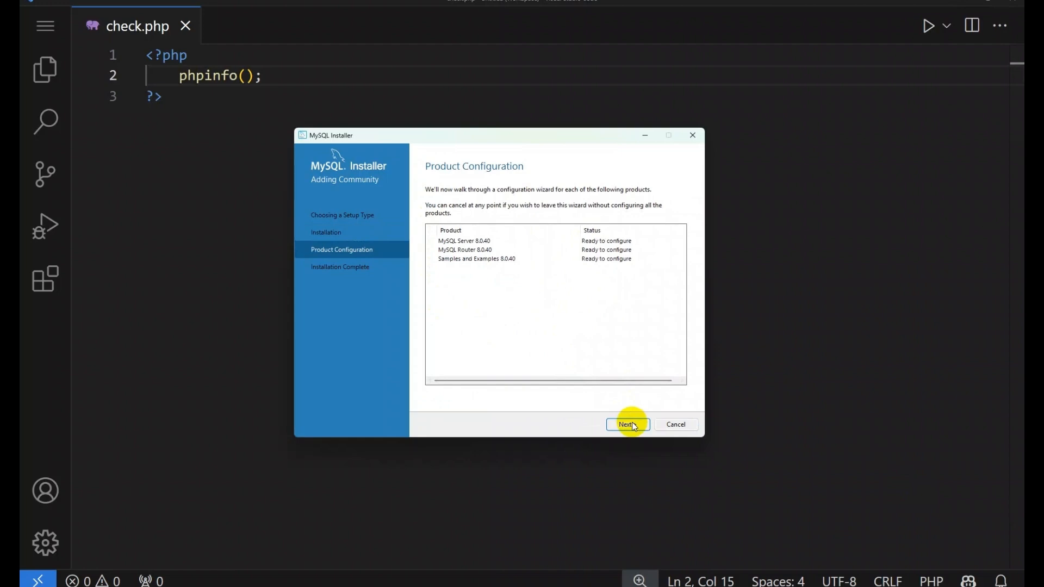
Step: Accept the Development Computer, port 3306 and strong-password authentication defaults for MySQL Server
{"action": "left_click", "coordinate": [631, 424]}
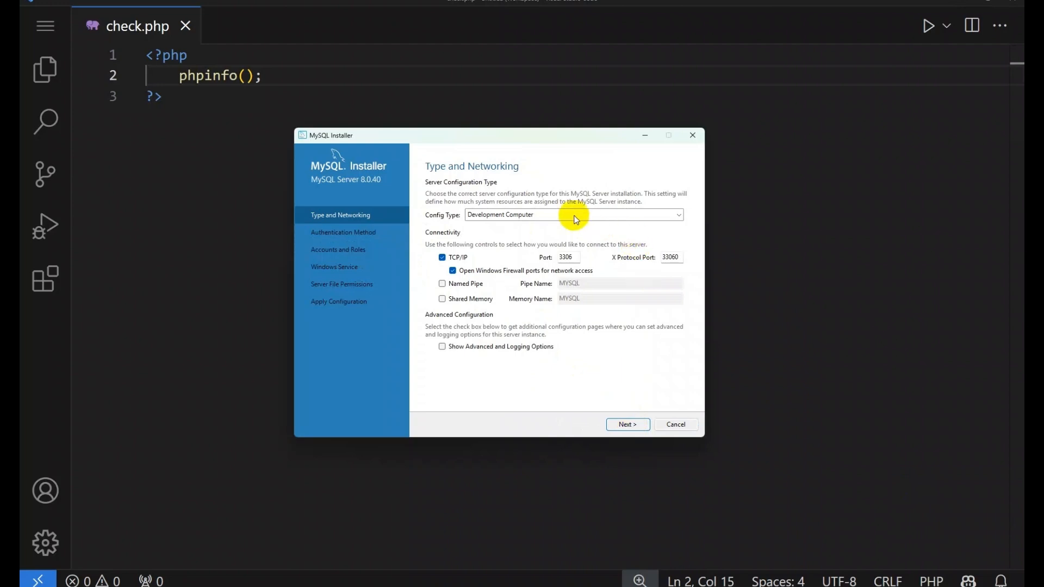
{"action": "left_click", "coordinate": [630, 425]}
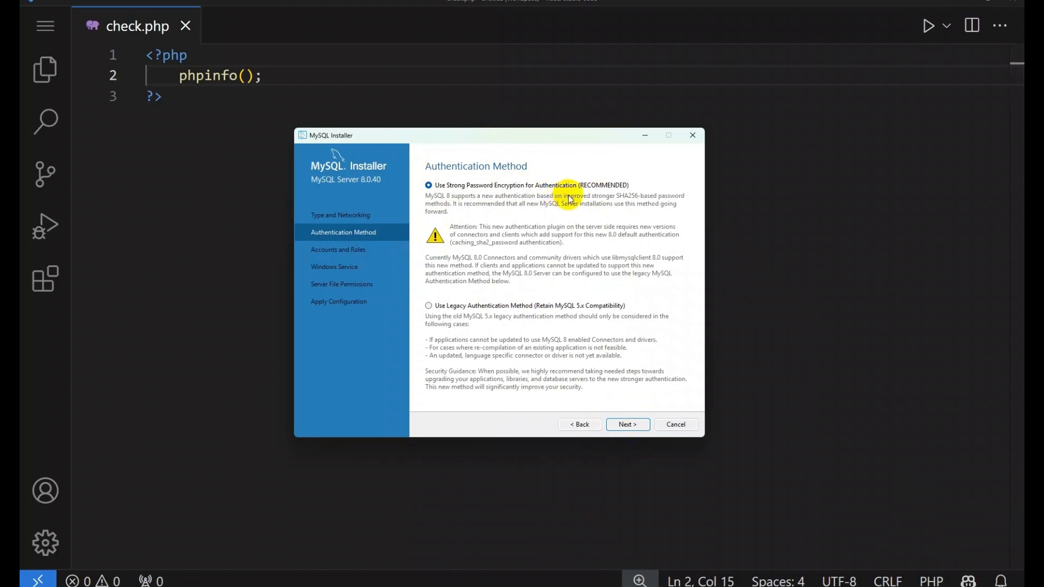
{"action": "left_click", "coordinate": [628, 426]}
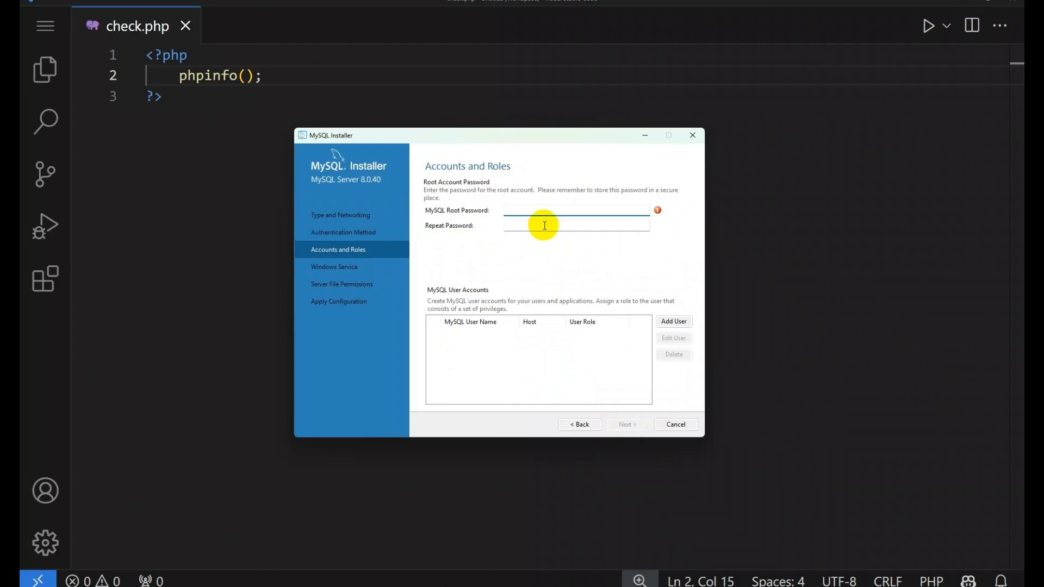
Step: Enter and confirm the MySQL root account password, then proceed to the MySQL80 service page
{"action": "type", "text": "root"}
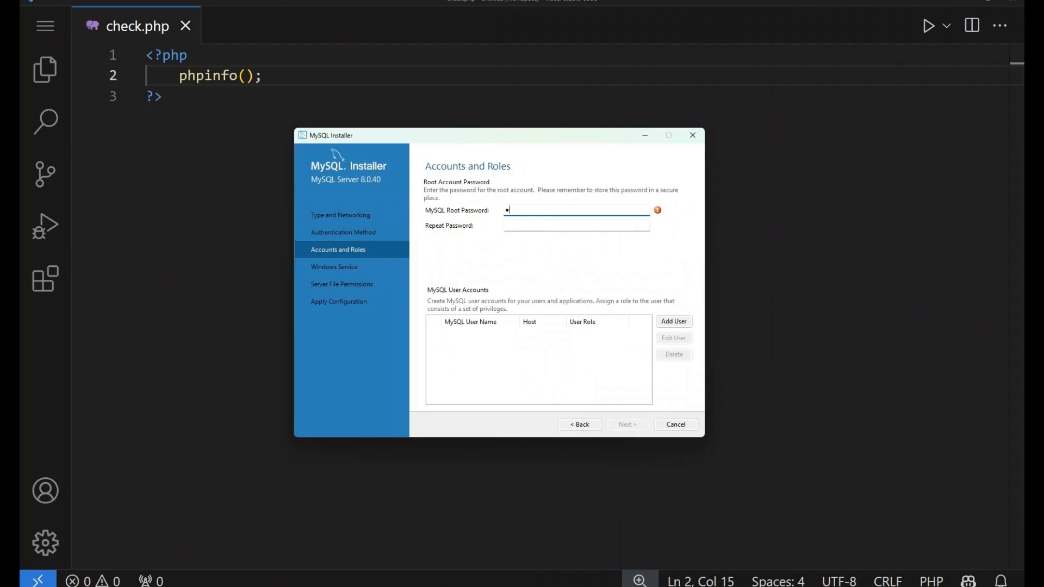
{"action": "left_click", "coordinate": [544, 226]}
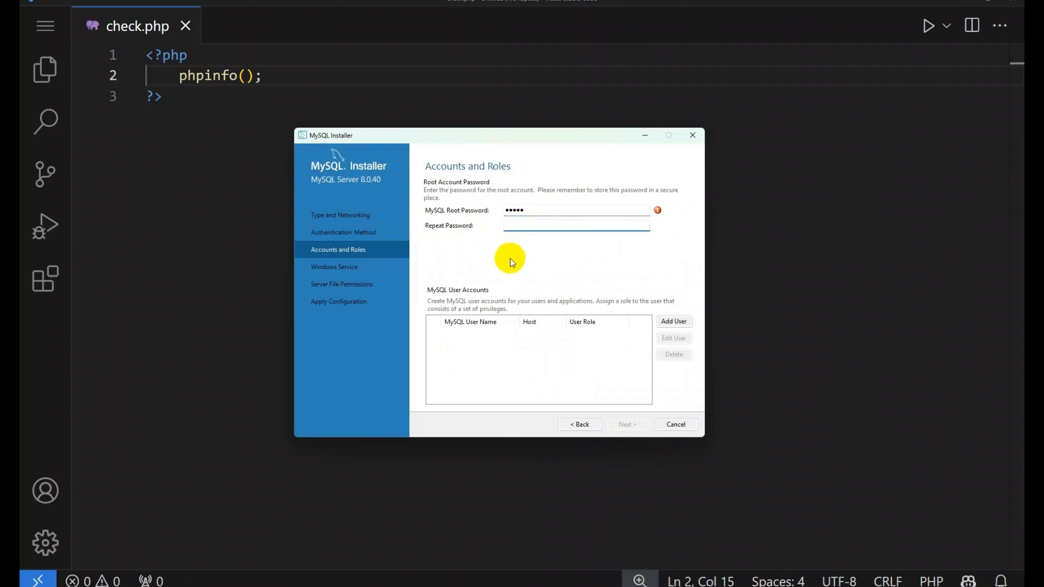
{"action": "type", "text": "•••••"}
{"action": "left_click", "coordinate": [525, 212]}
{"action": "left_click_drag", "start_coordinate": [524, 211], "coordinate": [502, 212]}
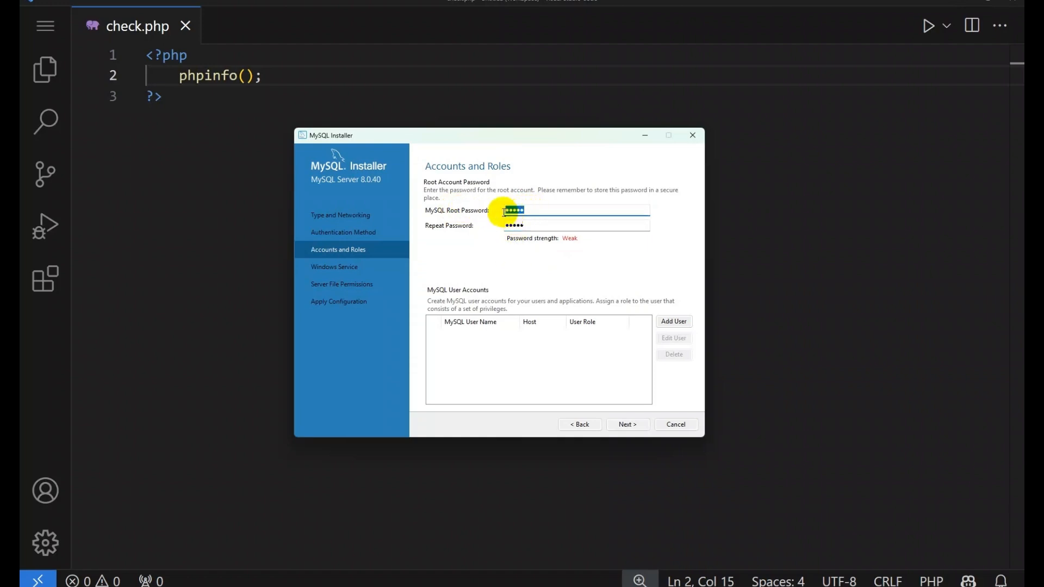
{"action": "left_click", "coordinate": [513, 209]}
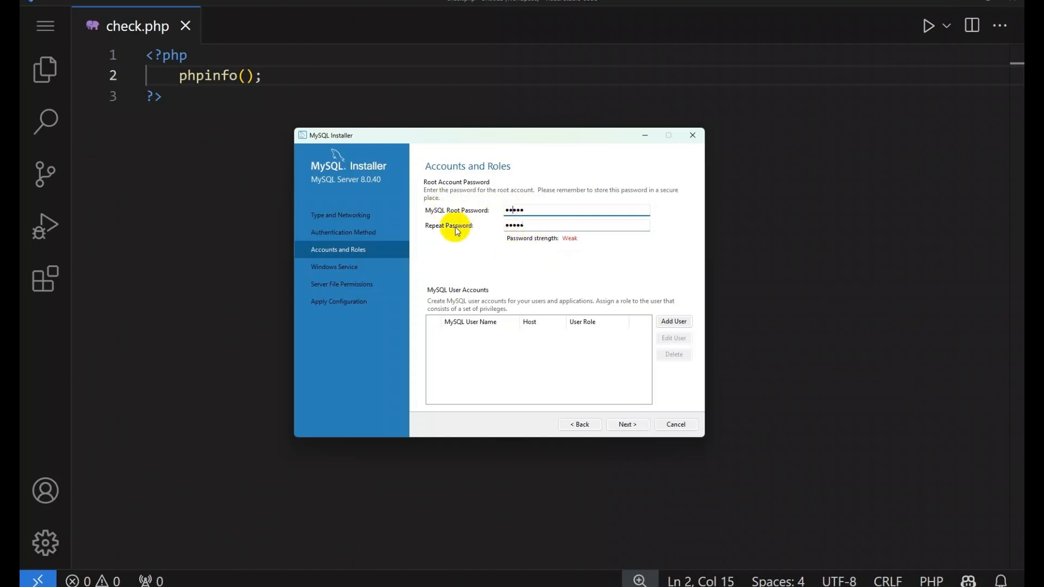
{"action": "double_click", "coordinate": [508, 225]}
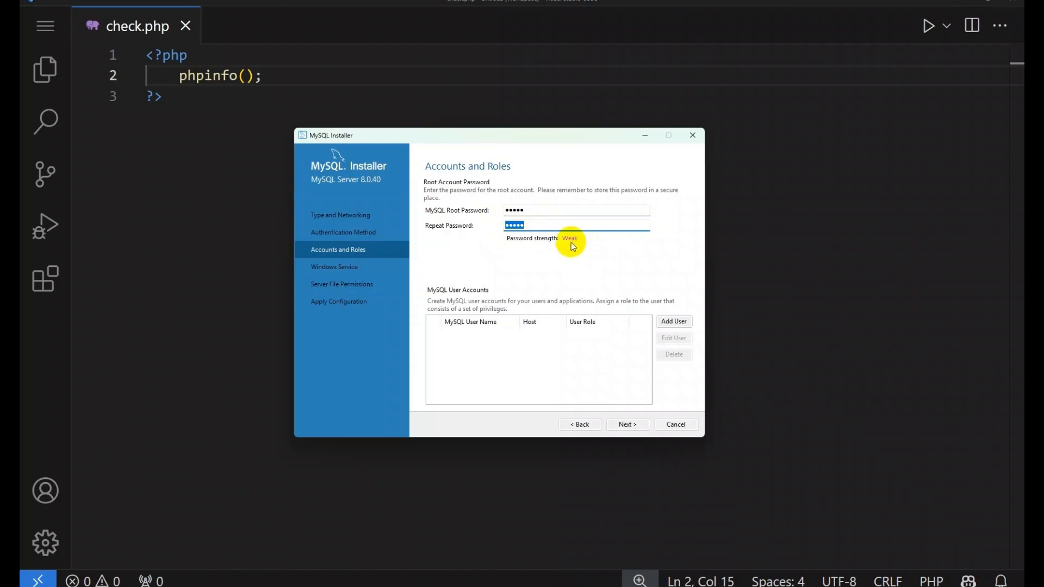
{"action": "left_click", "coordinate": [536, 210]}
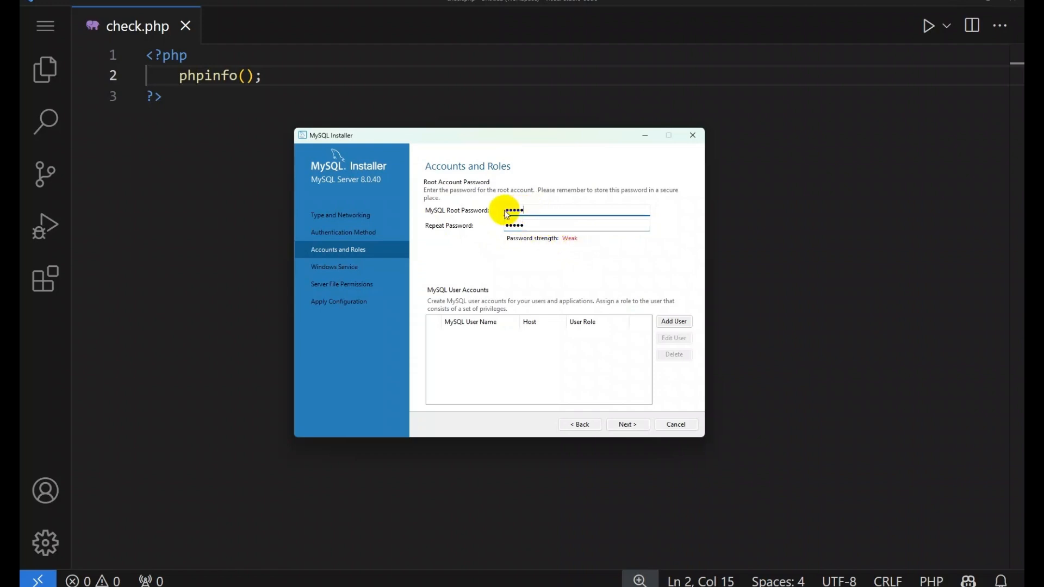
{"action": "left_click_drag", "start_coordinate": [507, 211], "coordinate": [525, 210]}
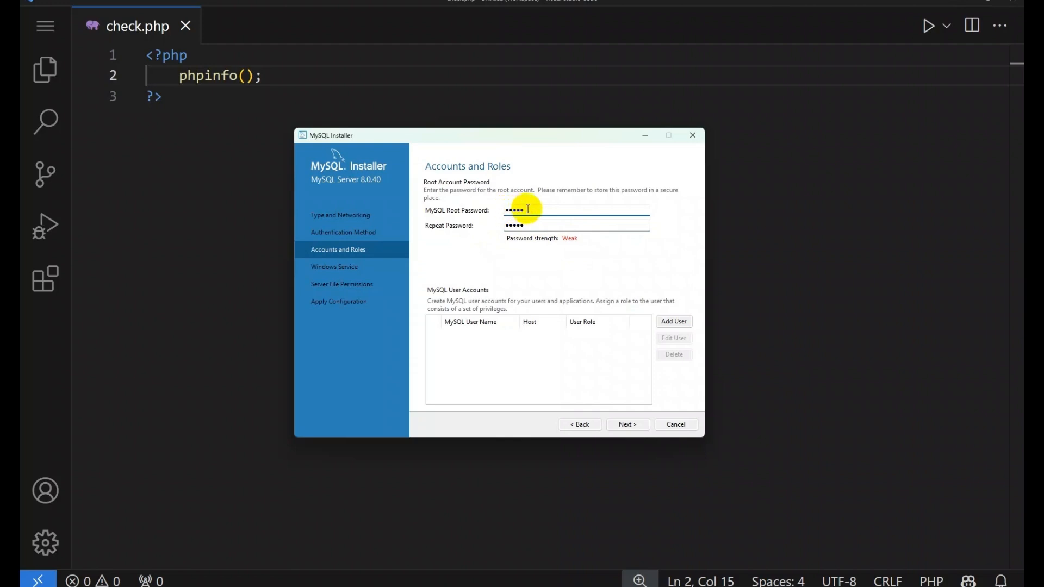
{"action": "left_click", "coordinate": [534, 225]}
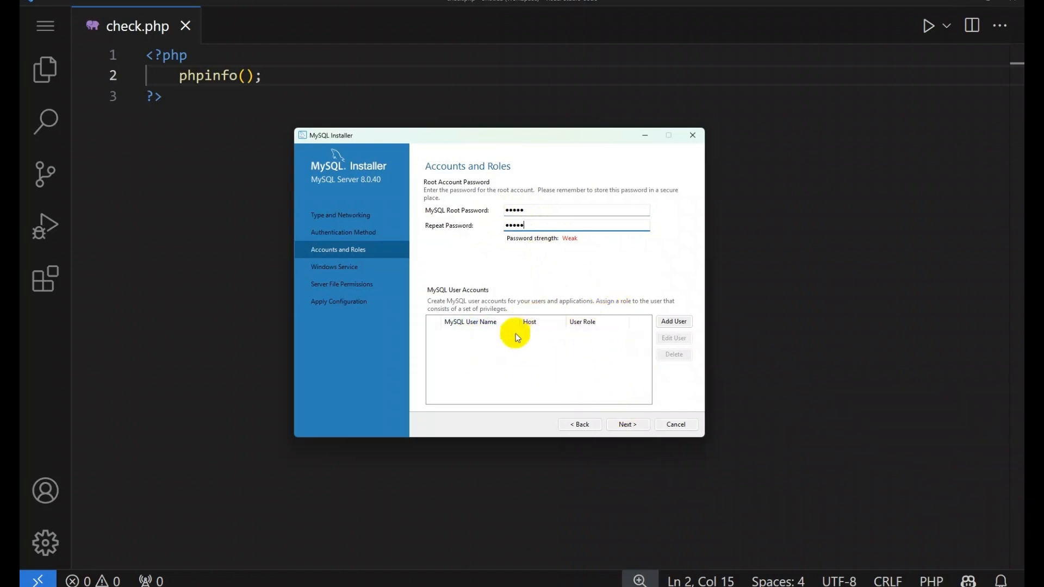
{"action": "left_click", "coordinate": [629, 428]}
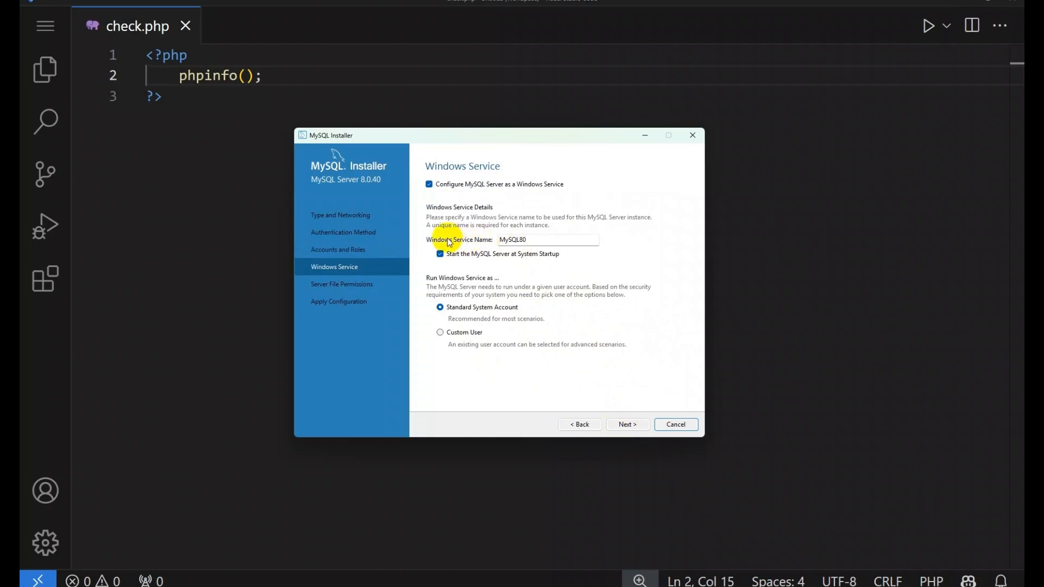
Step: Compare the MySQL80 service name against existing Windows services such as Apache2.4
{"action": "left_click", "coordinate": [531, 240]}
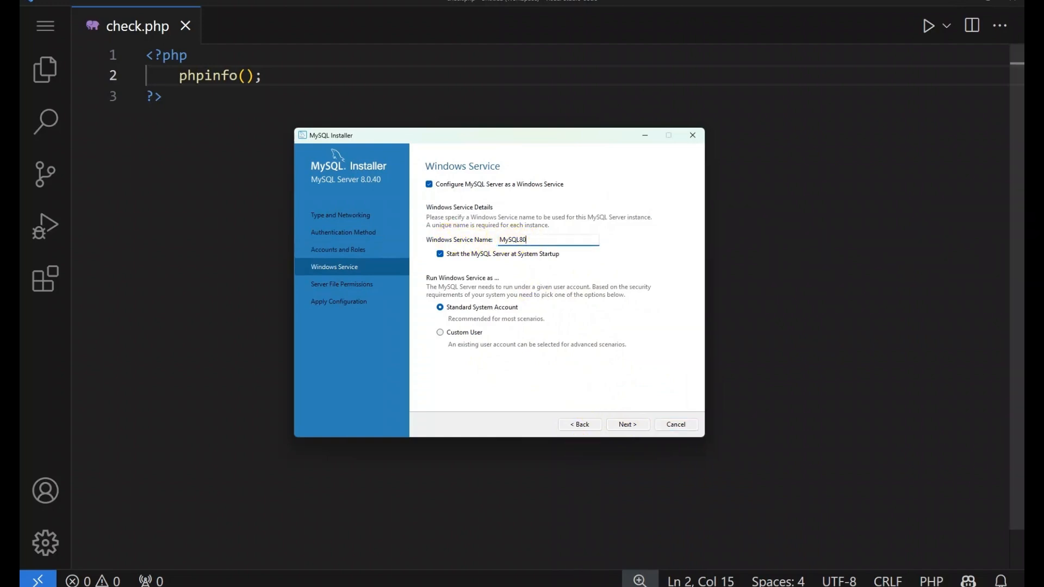
{"action": "left_click", "coordinate": [595, 586]}
{"action": "left_click", "coordinate": [585, 153]}
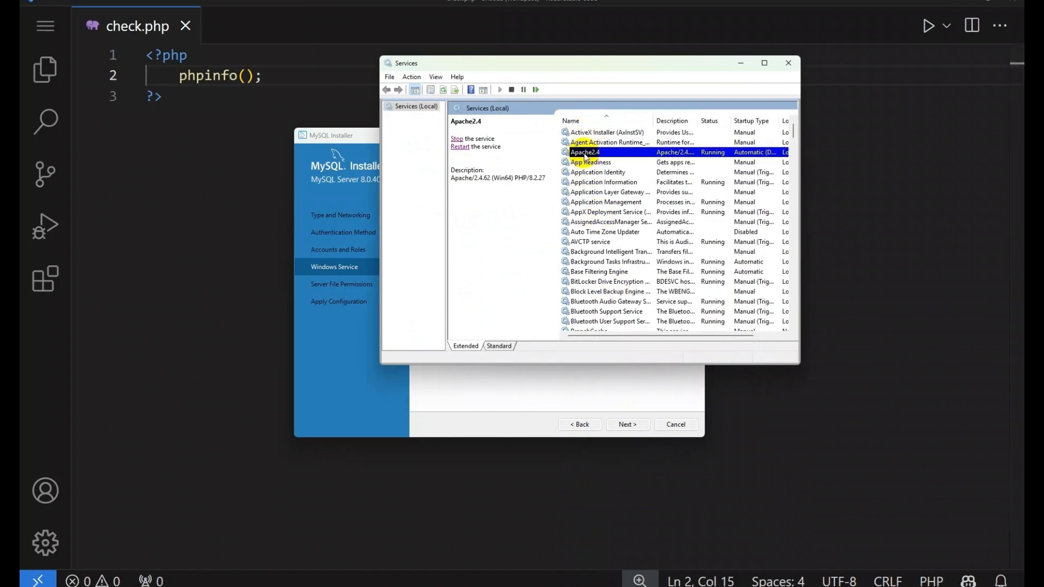
{"action": "left_click", "coordinate": [737, 61]}
{"action": "left_click_drag", "start_coordinate": [537, 240], "coordinate": [499, 243]}
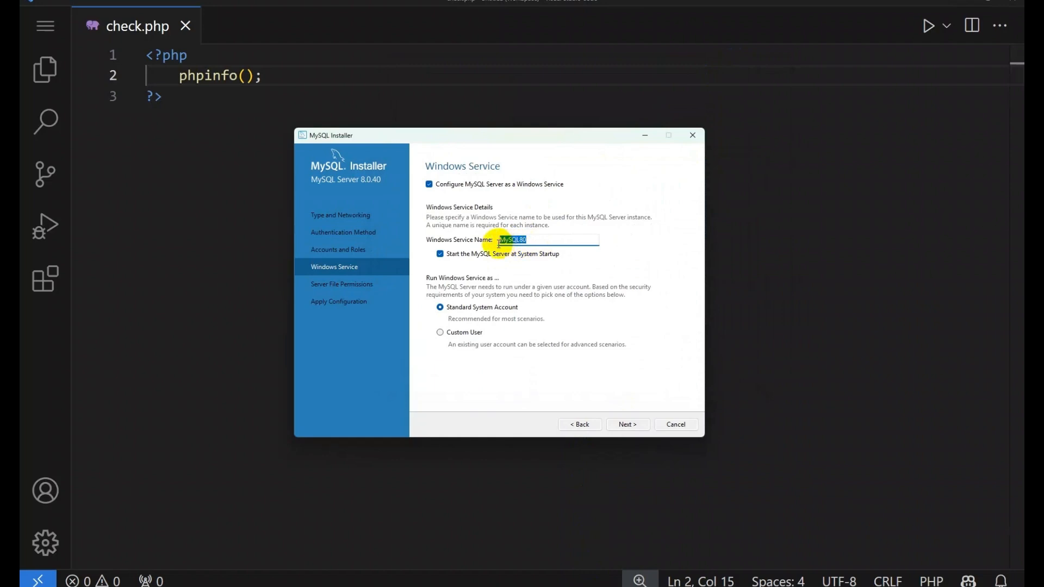
{"action": "left_click", "coordinate": [546, 239]}
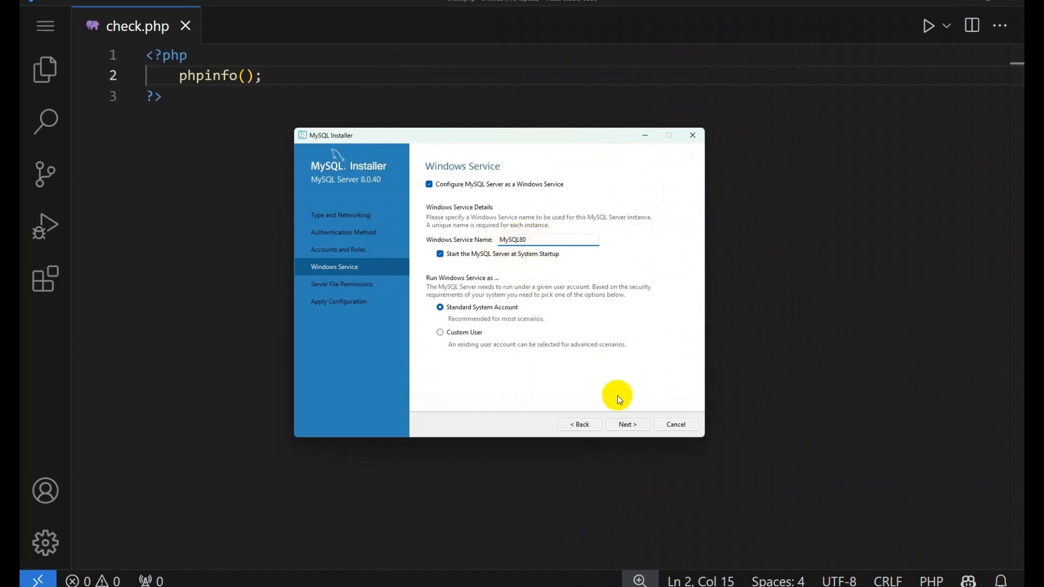
Step: Keep the service and file-permission settings, apply the server configuration and finish
{"action": "left_click", "coordinate": [628, 425]}
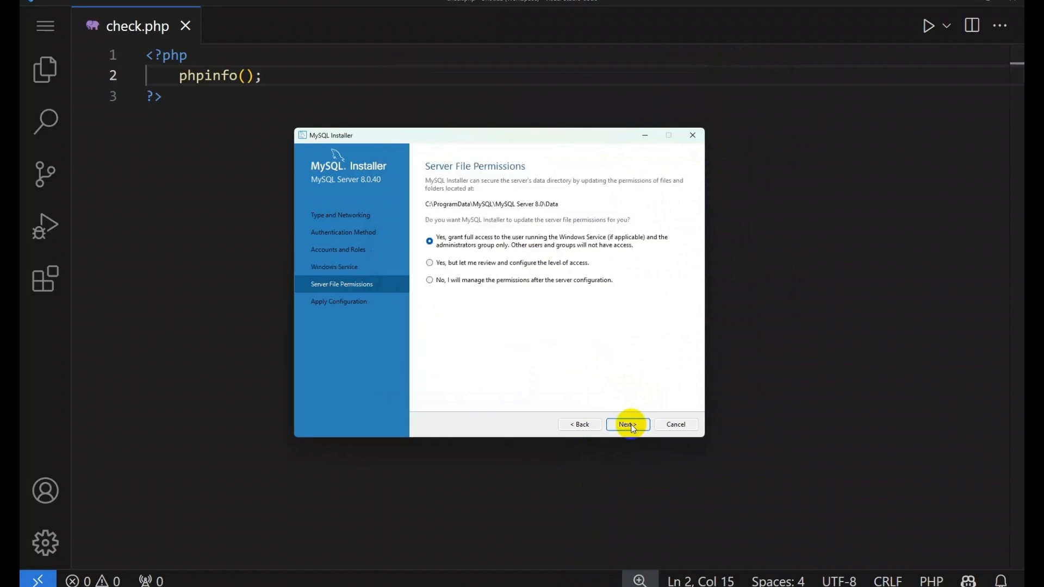
{"action": "left_click", "coordinate": [631, 425]}
{"action": "left_click", "coordinate": [631, 425]}
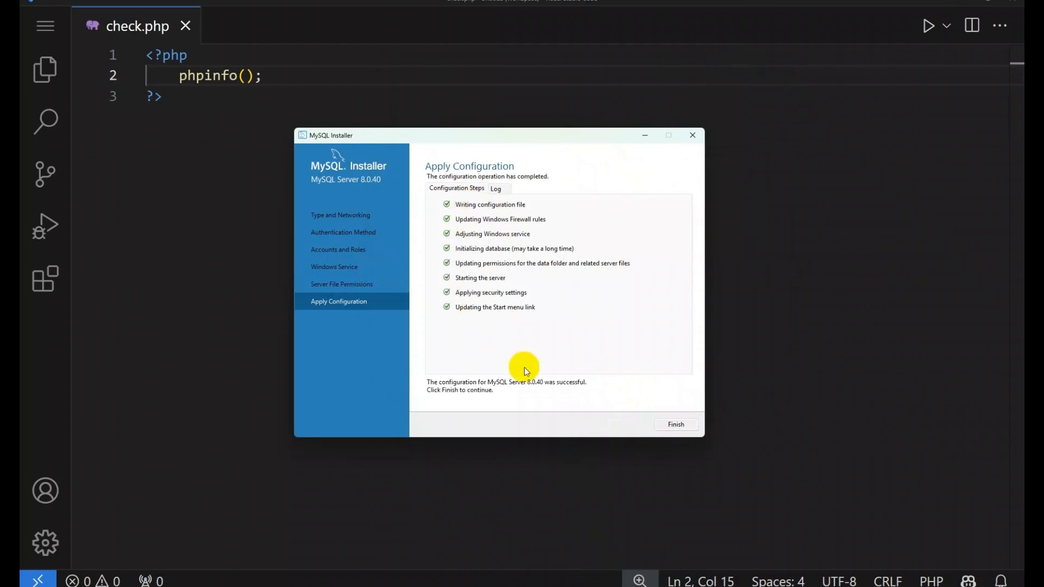
{"action": "left_click", "coordinate": [676, 425]}
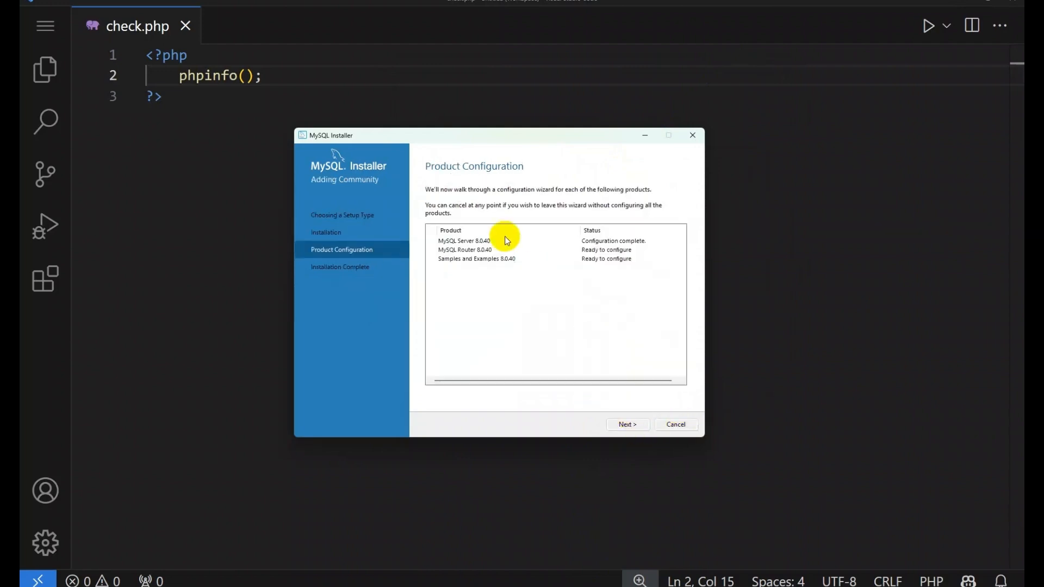
Step: Skip the MySQL Router configuration and move on to Samples and Examples
{"action": "left_click", "coordinate": [628, 424]}
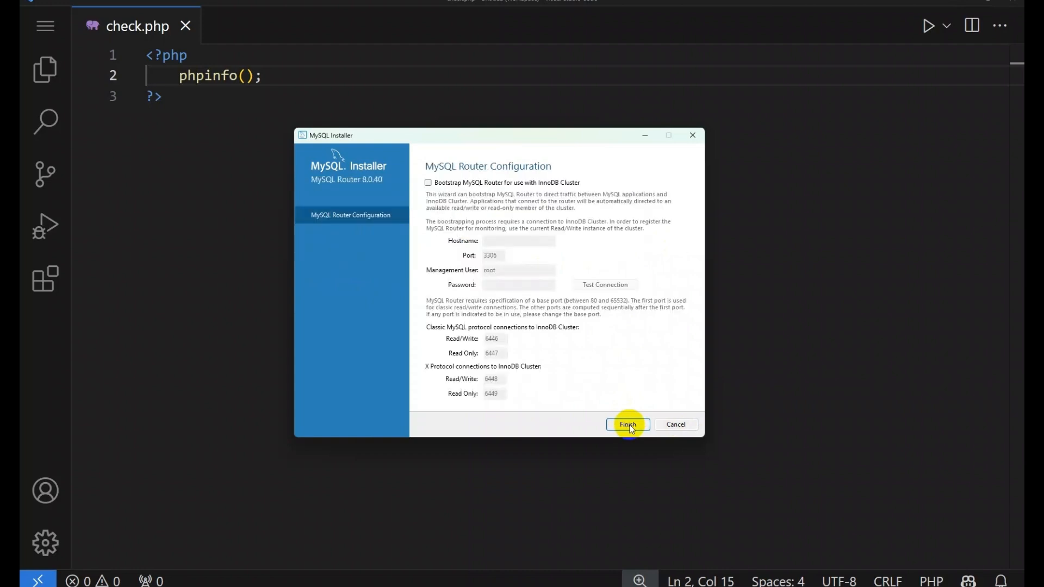
{"action": "left_click", "coordinate": [628, 425]}
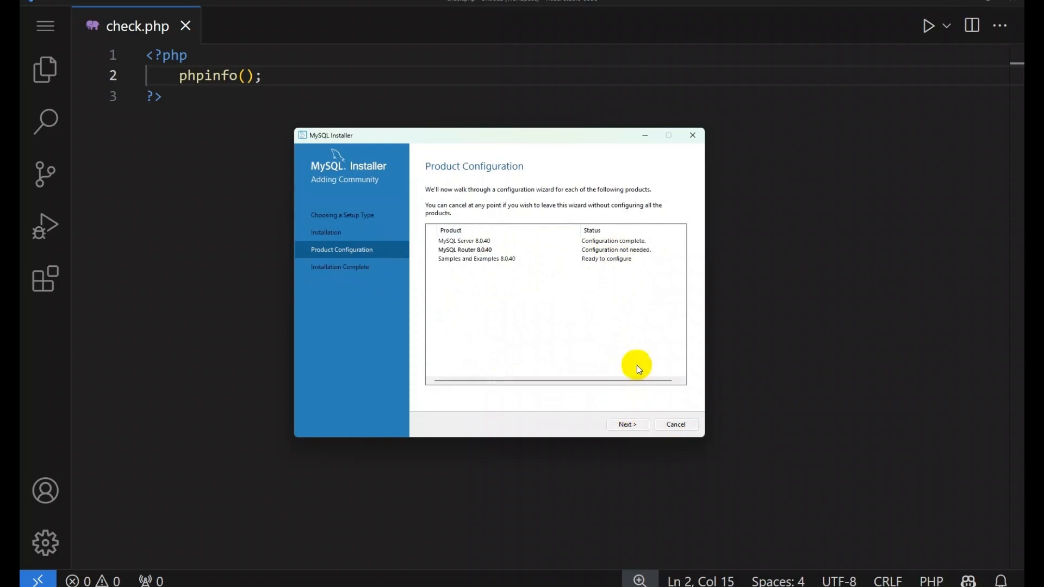
{"action": "left_click", "coordinate": [628, 425]}
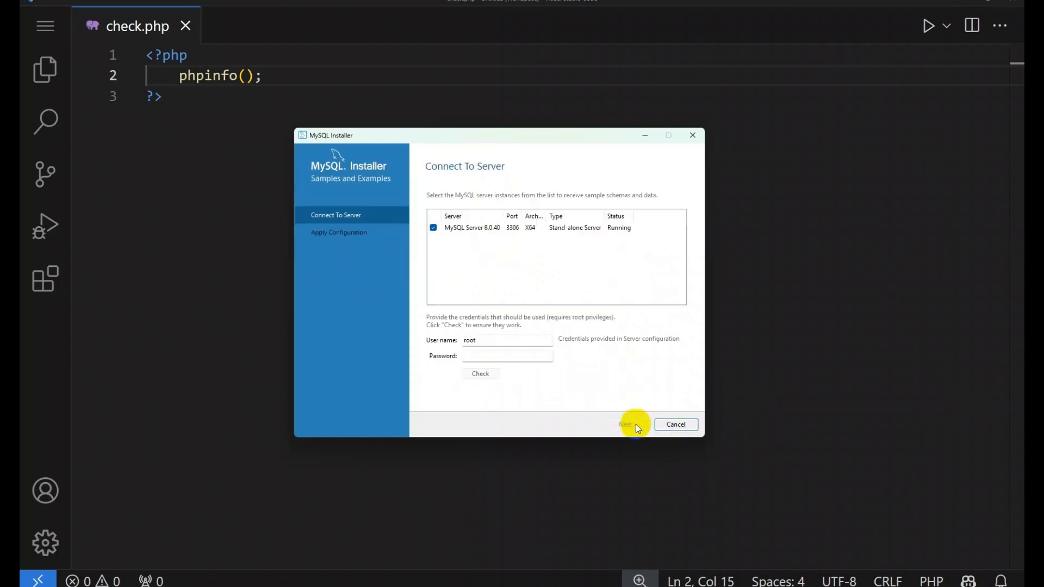
Step: Connect with the root password, apply the Samples and Examples configuration and finish installing
{"action": "left_click", "coordinate": [483, 355]}
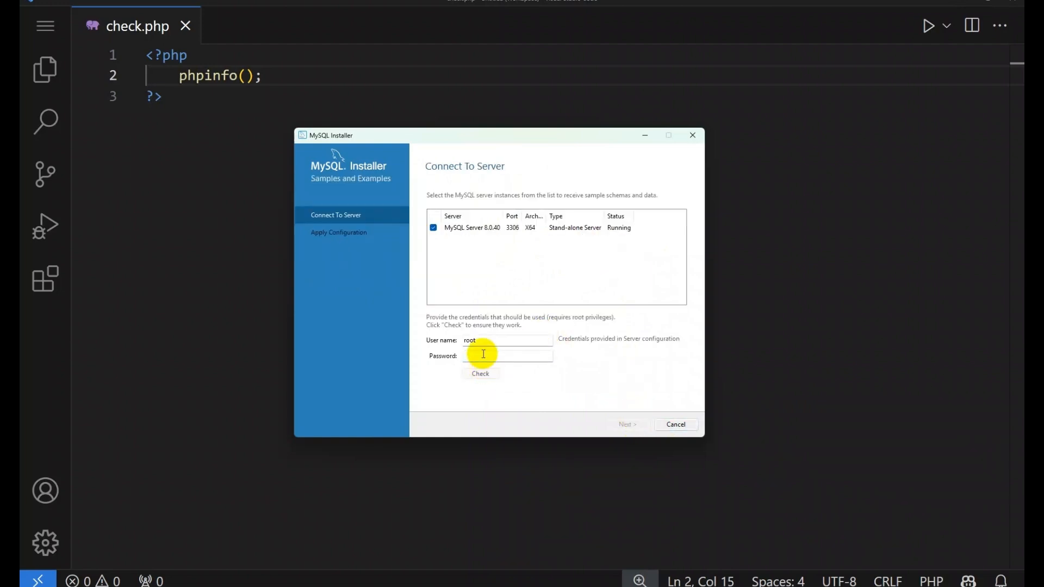
{"action": "type", "text": "12345"}
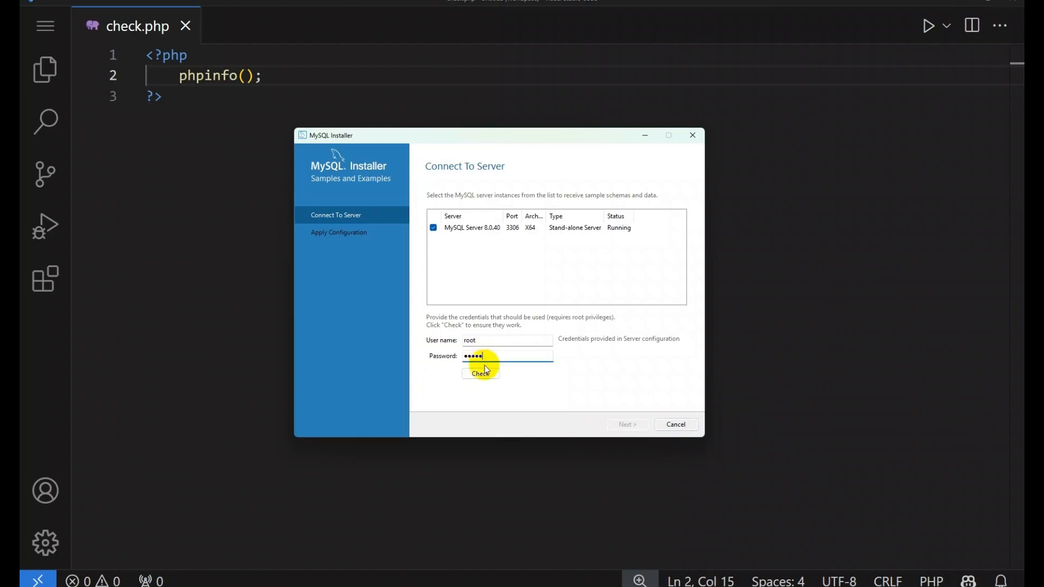
{"action": "left_click", "coordinate": [486, 372]}
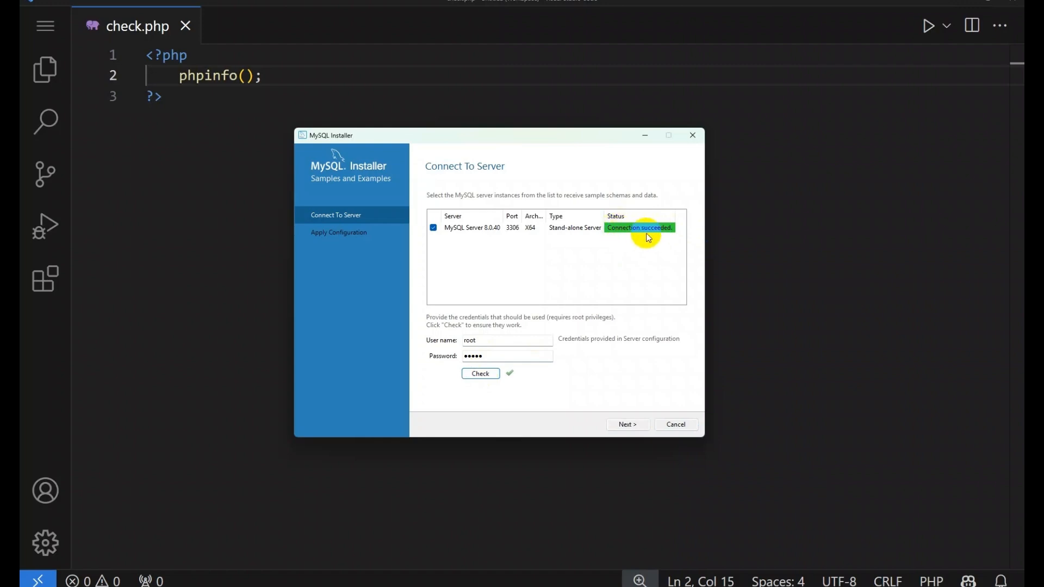
{"action": "left_click_drag", "start_coordinate": [490, 357], "coordinate": [460, 355]}
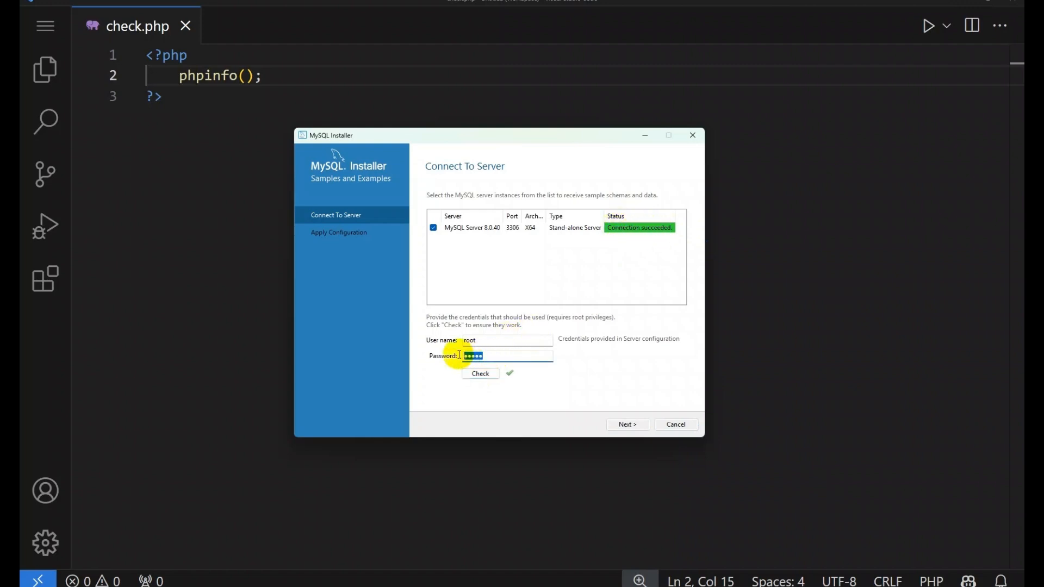
{"action": "left_click", "coordinate": [501, 355]}
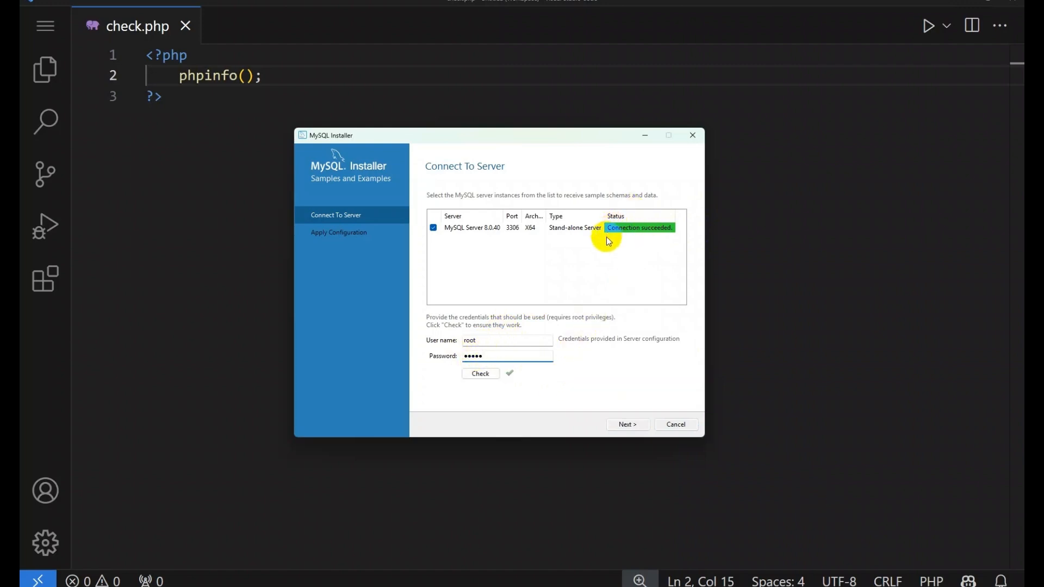
{"action": "left_click", "coordinate": [625, 424]}
{"action": "left_click", "coordinate": [625, 424]}
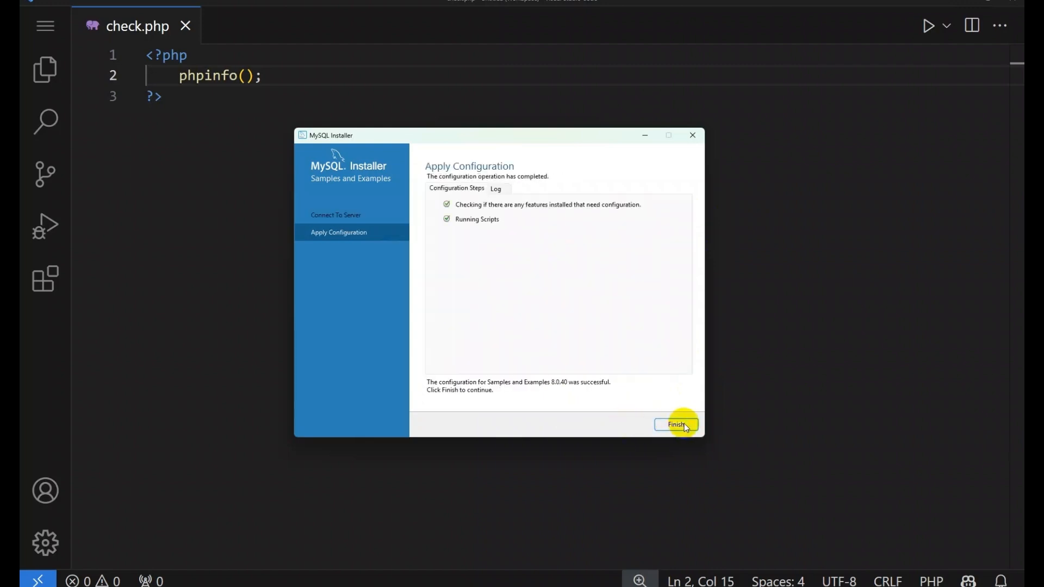
{"action": "left_click", "coordinate": [682, 424]}
{"action": "left_click", "coordinate": [627, 425]}
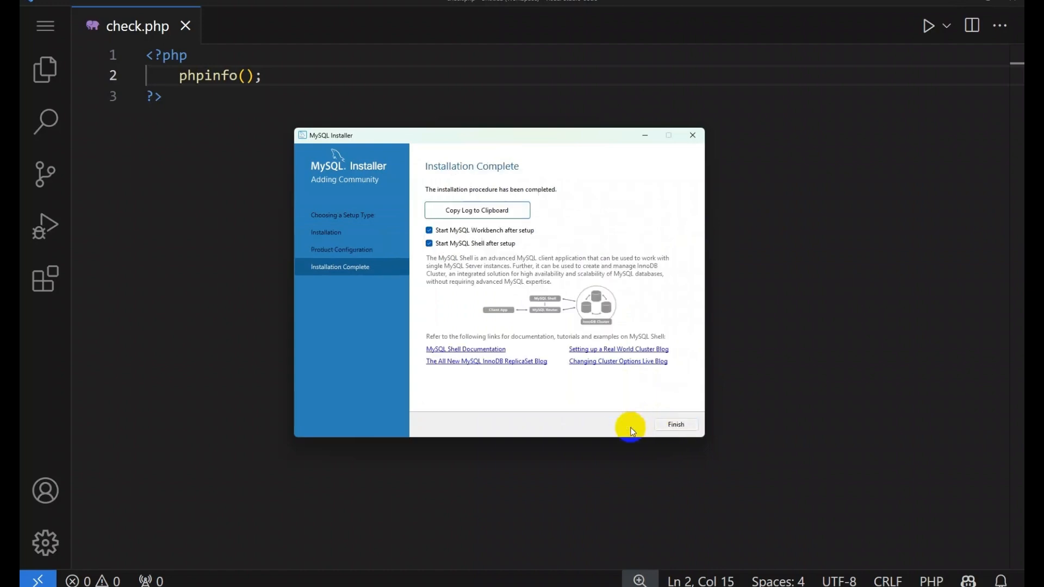
{"action": "left_click", "coordinate": [678, 424]}
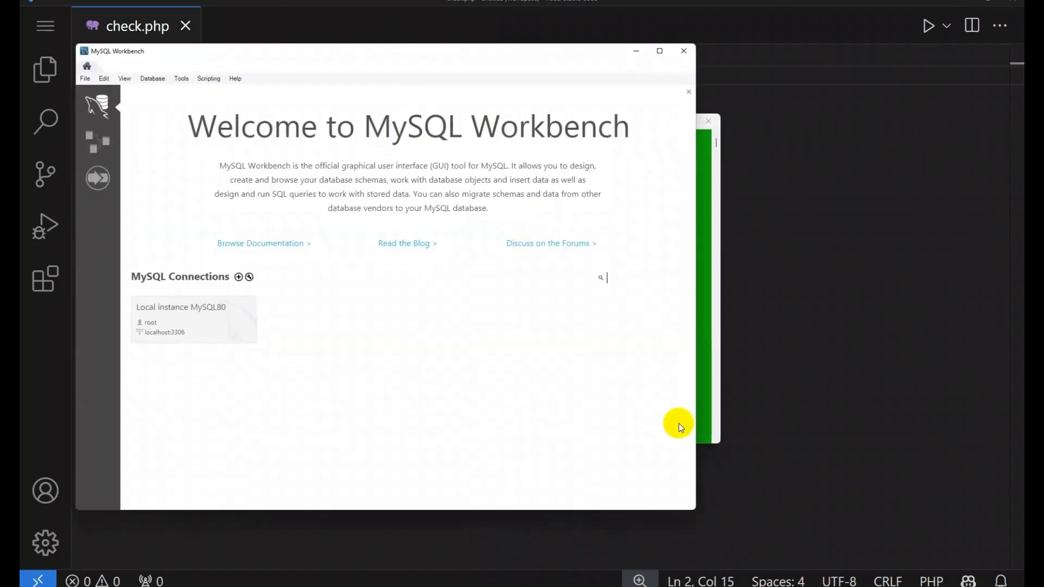
Step: Close MySQL Workbench, MySQL Shell and the check.php file
{"action": "left_click_drag", "start_coordinate": [337, 56], "coordinate": [454, 82]}
{"action": "left_click", "coordinate": [802, 76]}
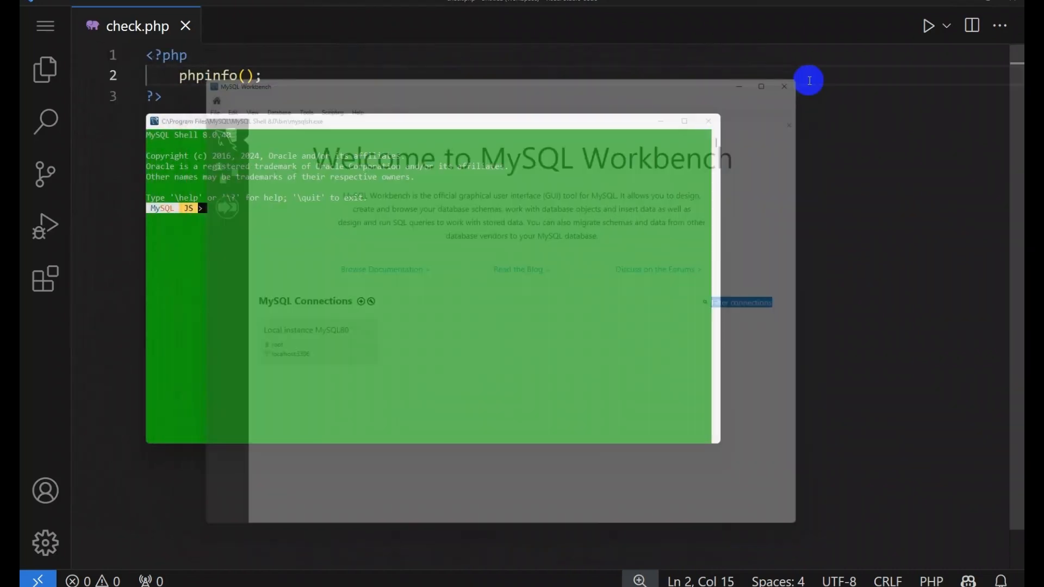
{"action": "left_click", "coordinate": [709, 121]}
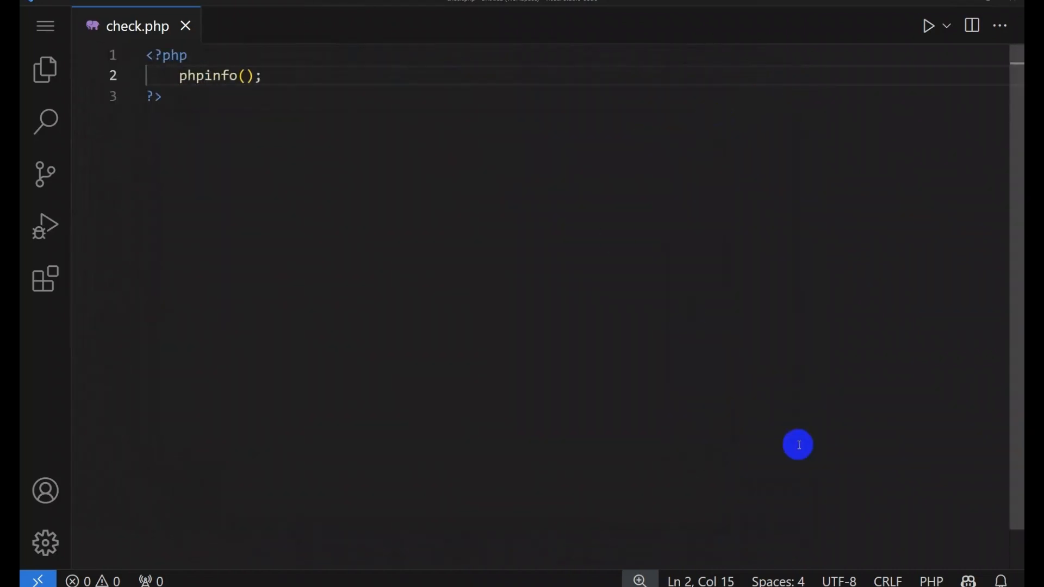
{"action": "left_click", "coordinate": [186, 26]}
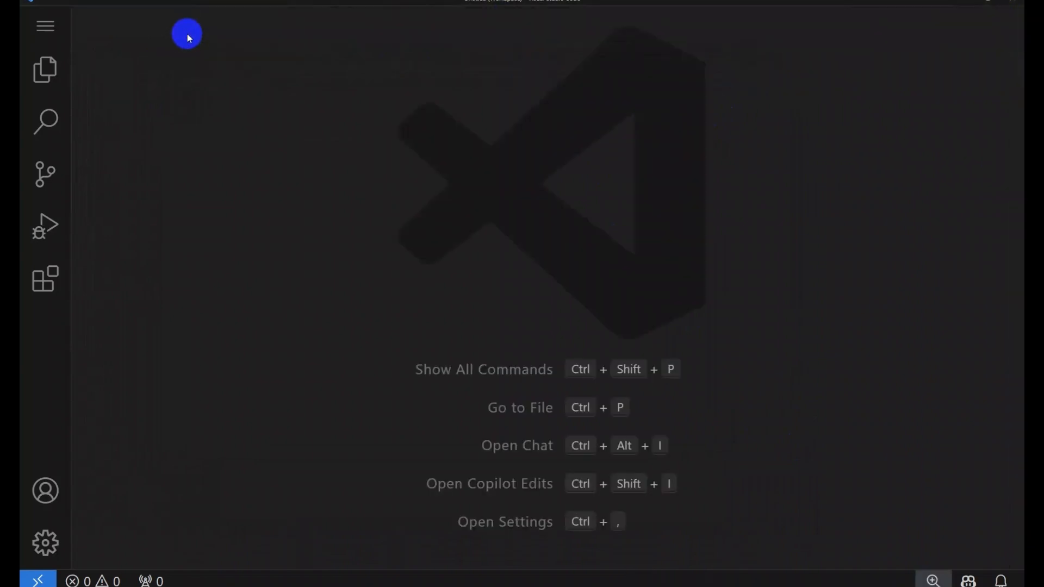
Step: Close VS Code and search the web for phpmyadmin in Firefox
{"action": "left_click", "coordinate": [1013, 2]}
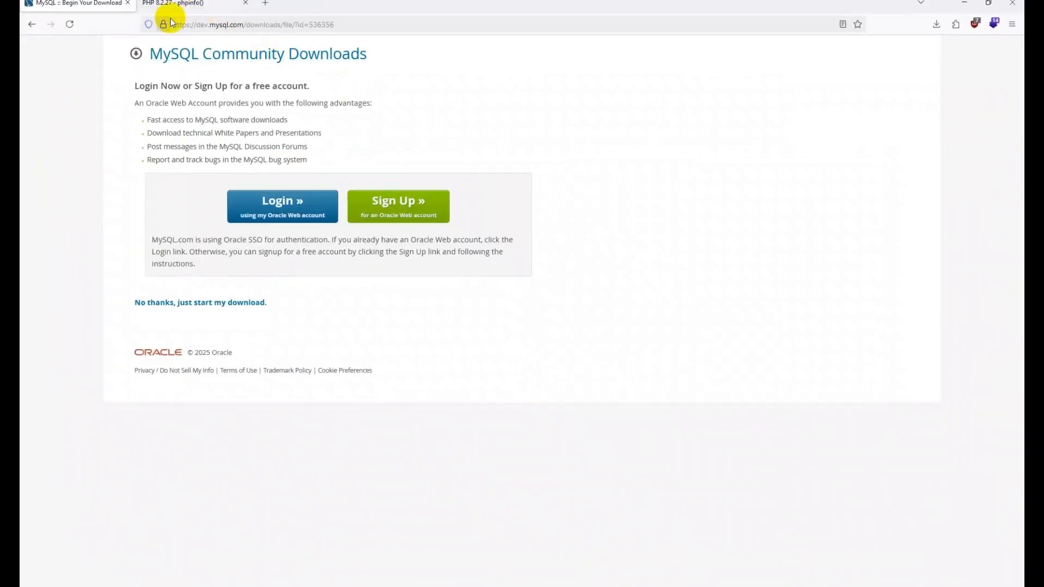
{"action": "left_click", "coordinate": [214, 25]}
{"action": "type", "text": "php"}
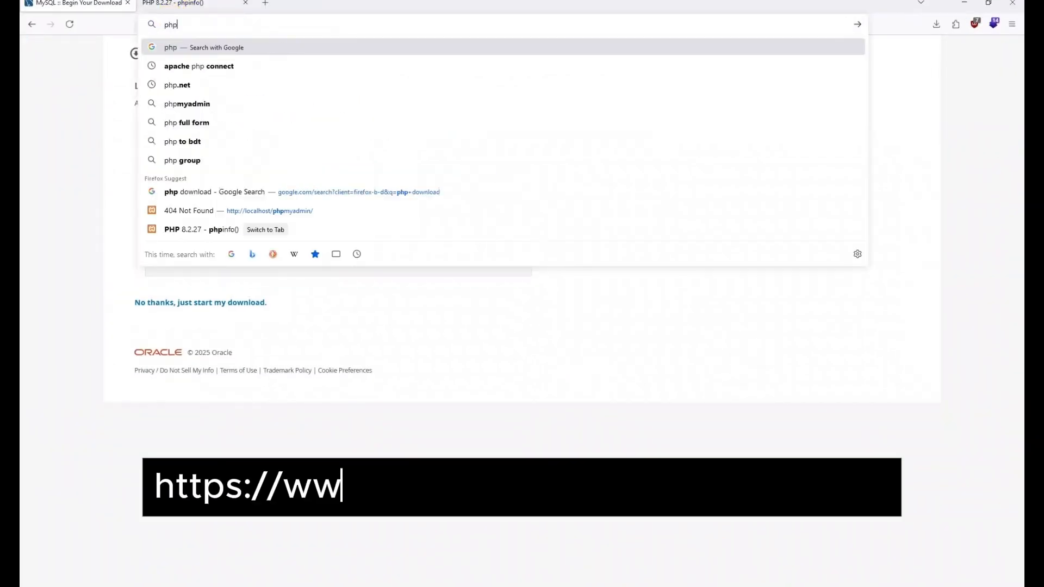
{"action": "type", "text": "myadmin"}
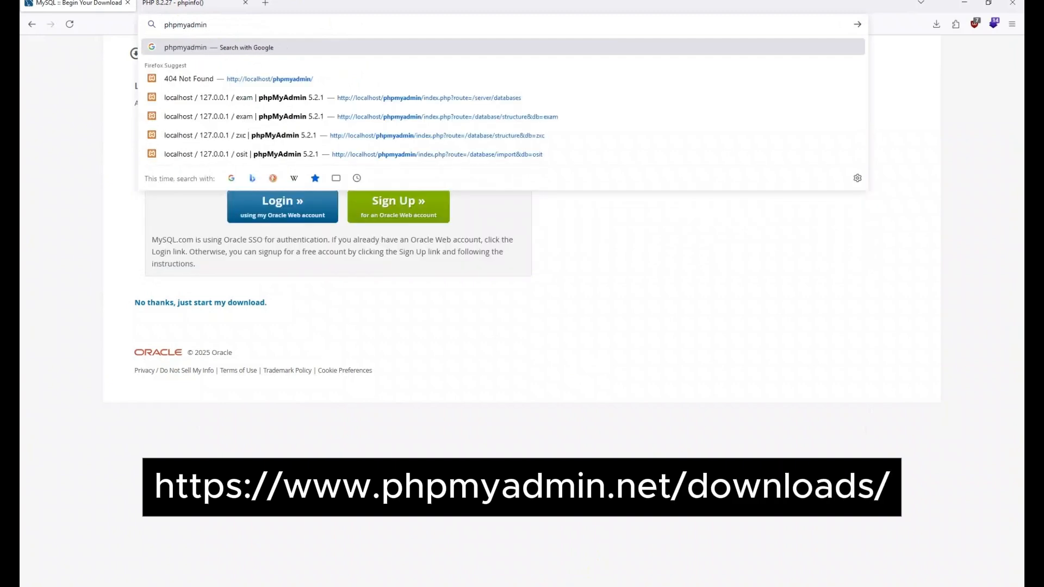
{"action": "key", "text": "Return"}
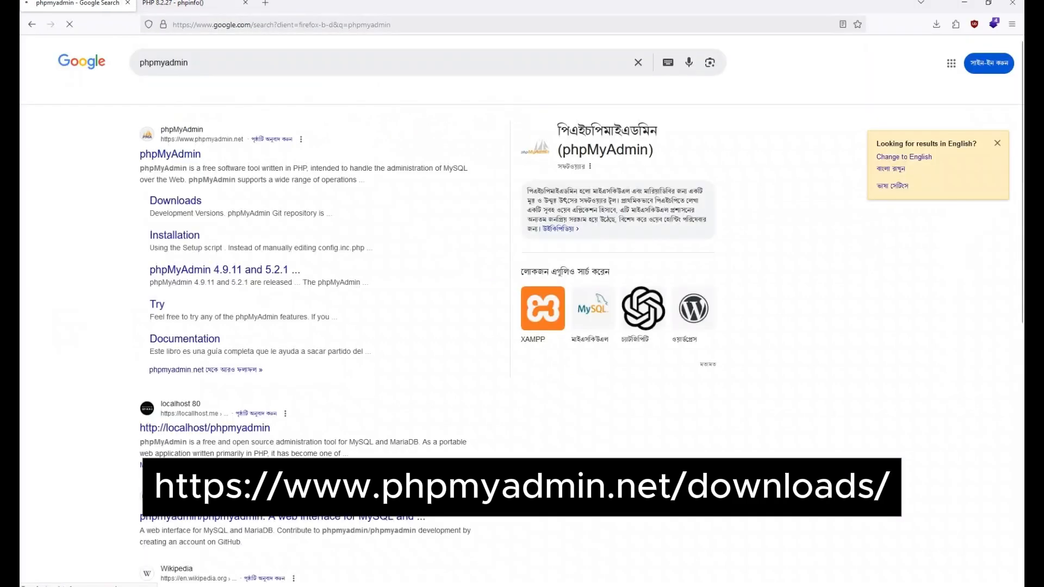
Step: Download phpMyAdmin 5.2.1 from the official downloads page and check the zip's progress
{"action": "left_click", "coordinate": [195, 203]}
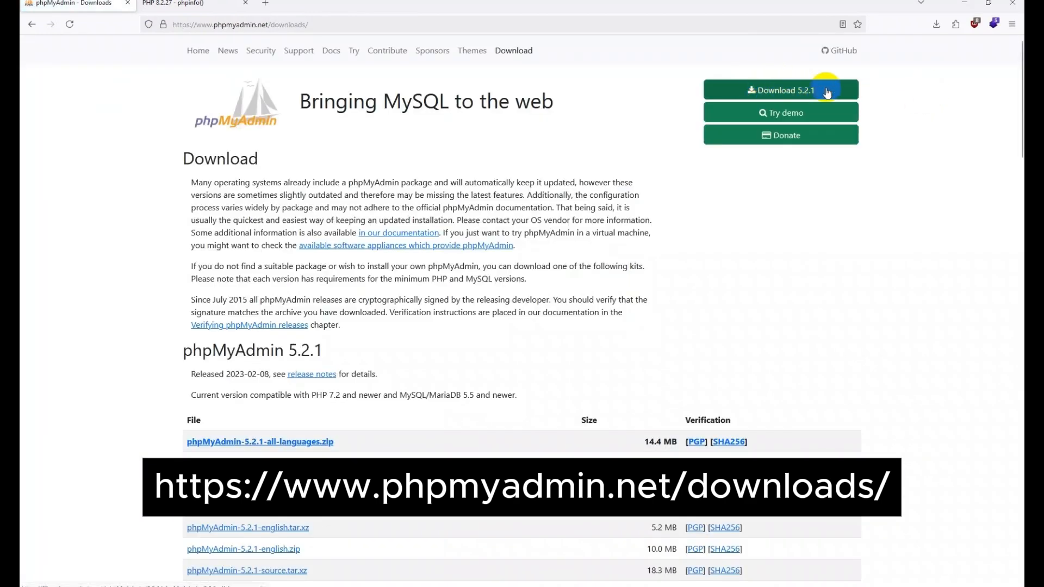
{"action": "left_click", "coordinate": [812, 86]}
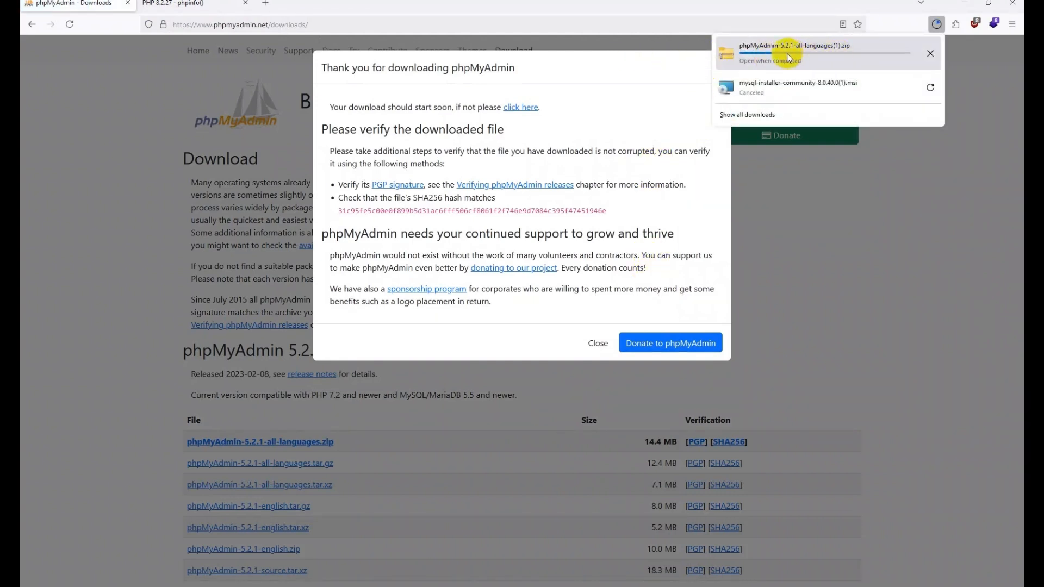
{"action": "left_click", "coordinate": [599, 345]}
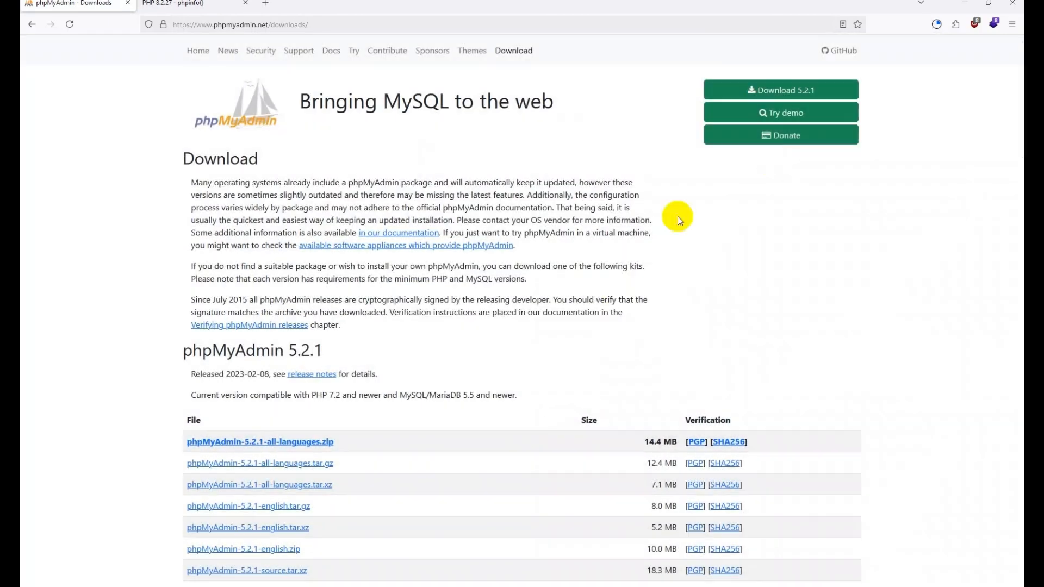
{"action": "left_click", "coordinate": [938, 28]}
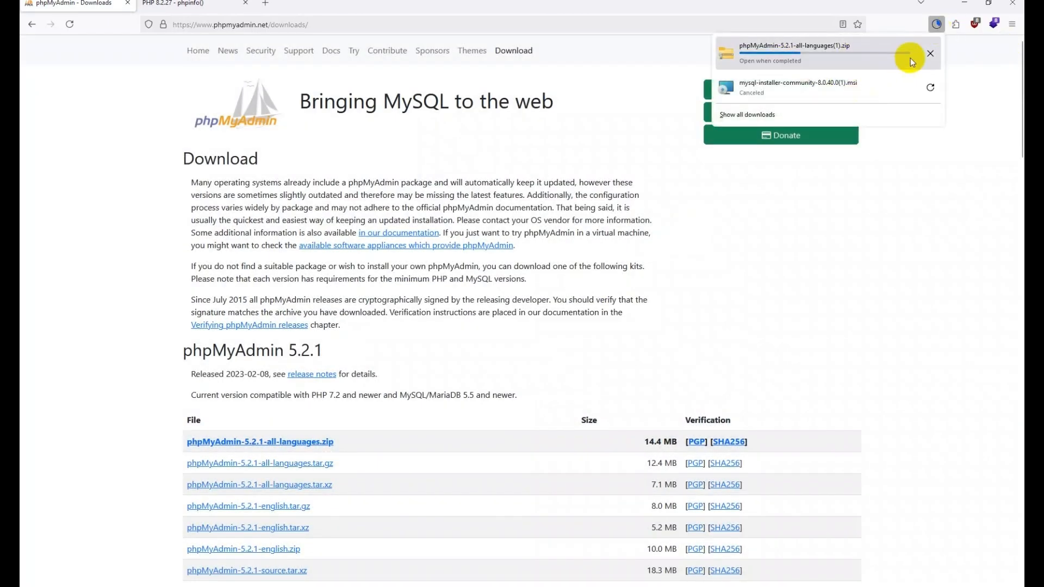
{"action": "left_click", "coordinate": [914, 205]}
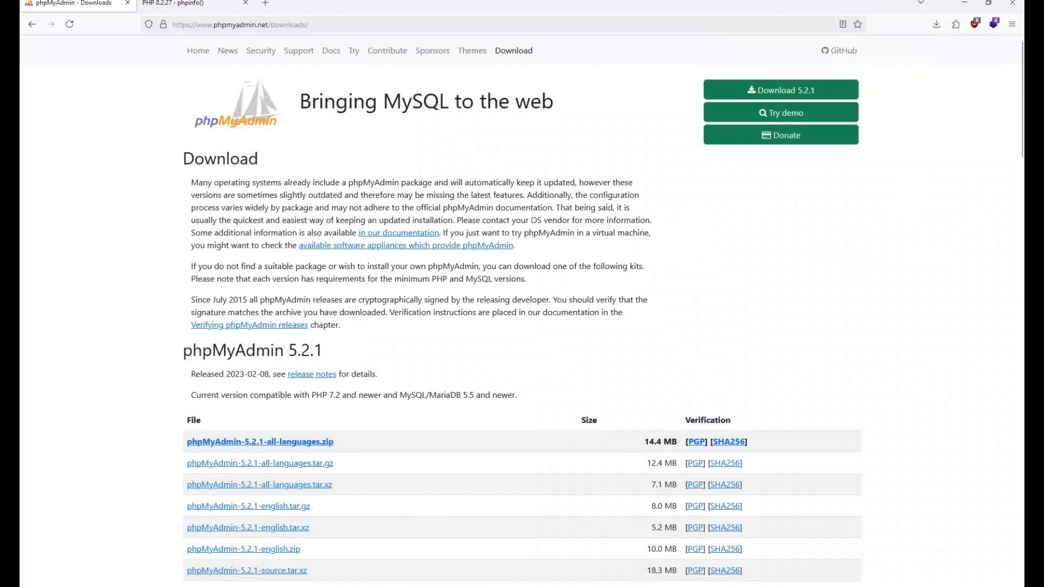
Step: Open the downloaded phpMyAdmin zip and the D:\php folder in File Explorer
{"action": "left_click", "coordinate": [934, 28]}
{"action": "left_click", "coordinate": [798, 50]}
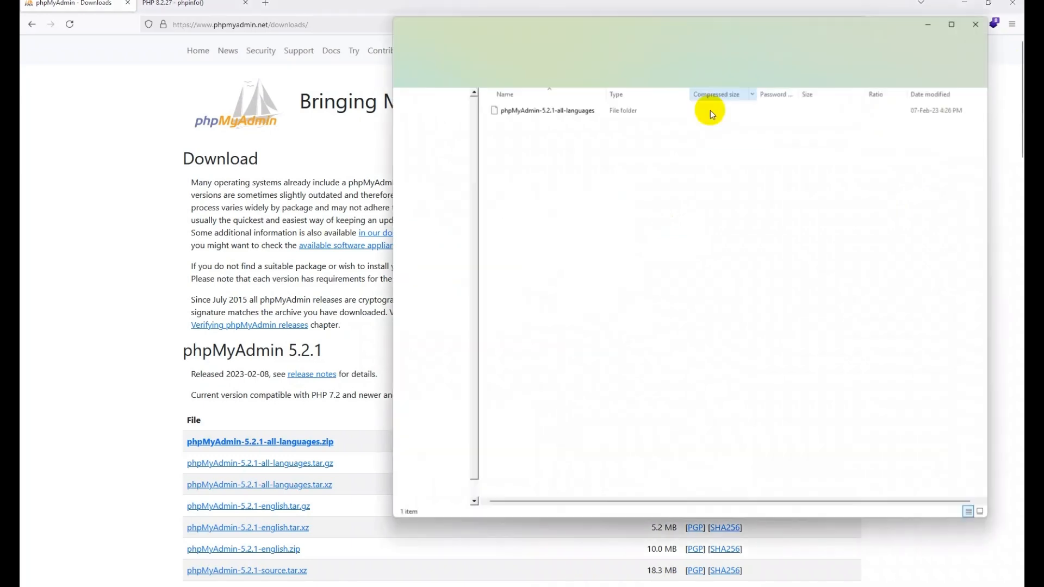
{"action": "left_click", "coordinate": [964, 3]}
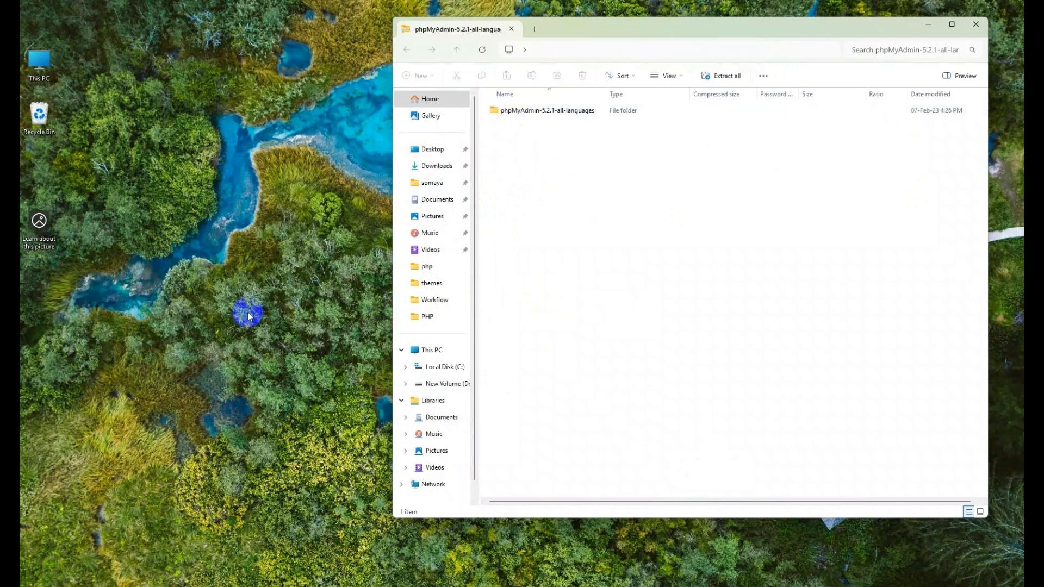
{"action": "double_click", "coordinate": [38, 63]}
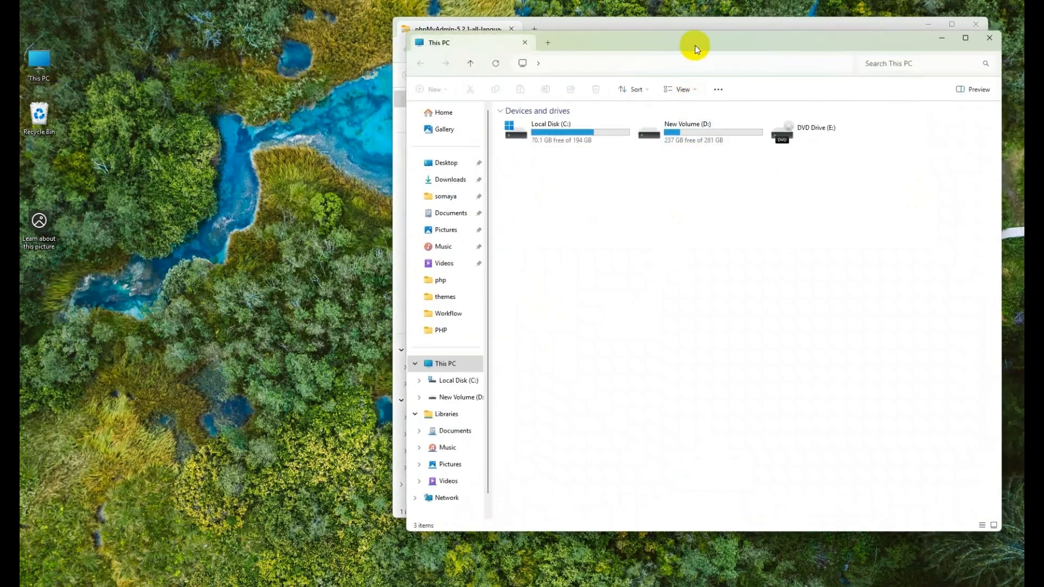
{"action": "left_click_drag", "start_coordinate": [694, 44], "coordinate": [335, 41]}
{"action": "double_click", "coordinate": [341, 139]}
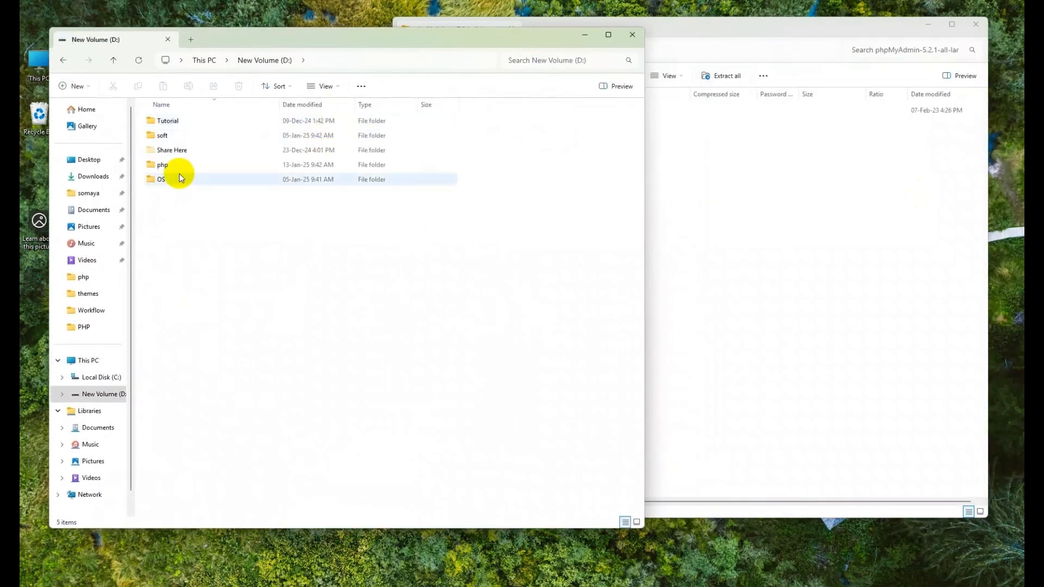
{"action": "left_click", "coordinate": [167, 166]}
{"action": "double_click", "coordinate": [166, 166]}
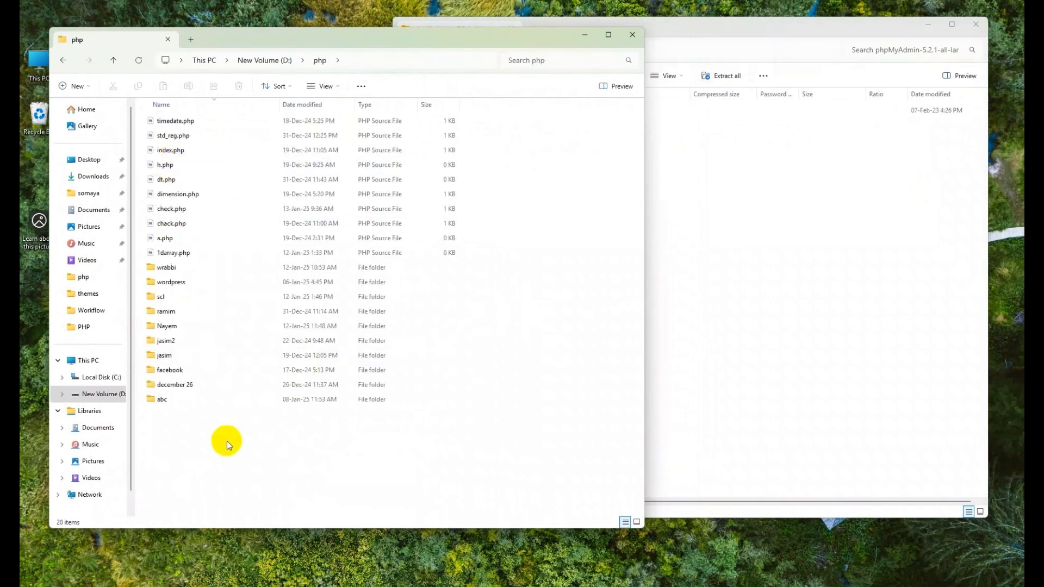
Step: Copy the phpMyAdmin-5.2.1-all-languages folder from the zip into D:\php
{"action": "left_click", "coordinate": [810, 268]}
{"action": "left_click", "coordinate": [505, 111]}
{"action": "left_click_drag", "start_coordinate": [505, 111], "coordinate": [229, 450]}
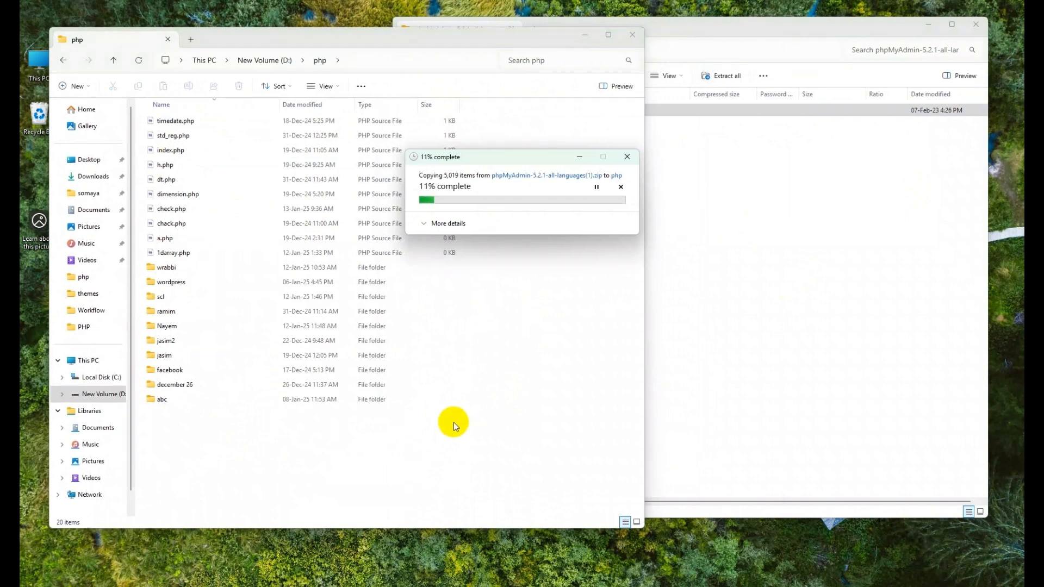
{"action": "right_click", "coordinate": [696, 110]}
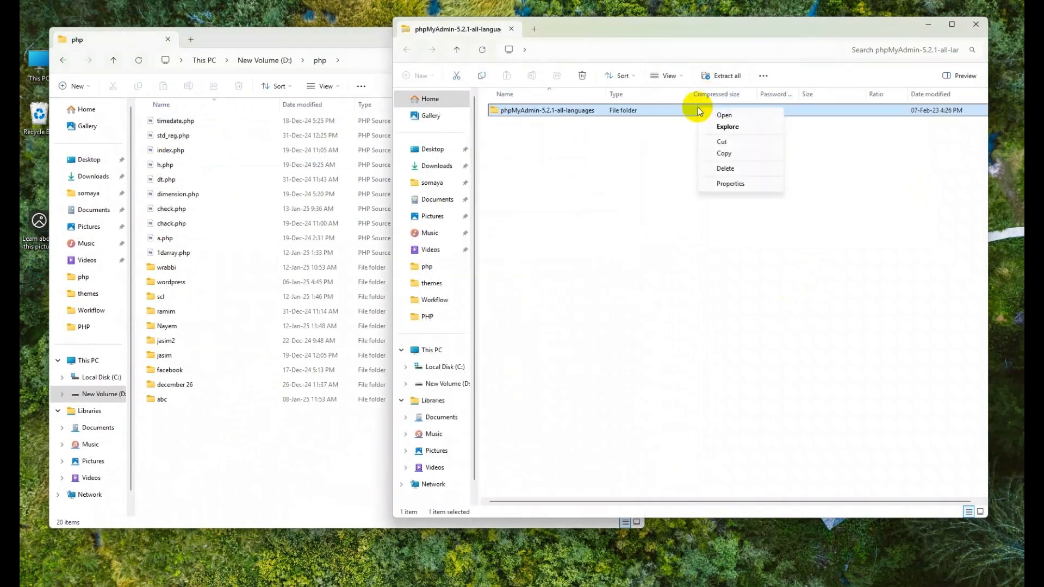
{"action": "left_click", "coordinate": [713, 152]}
{"action": "left_click", "coordinate": [373, 491]}
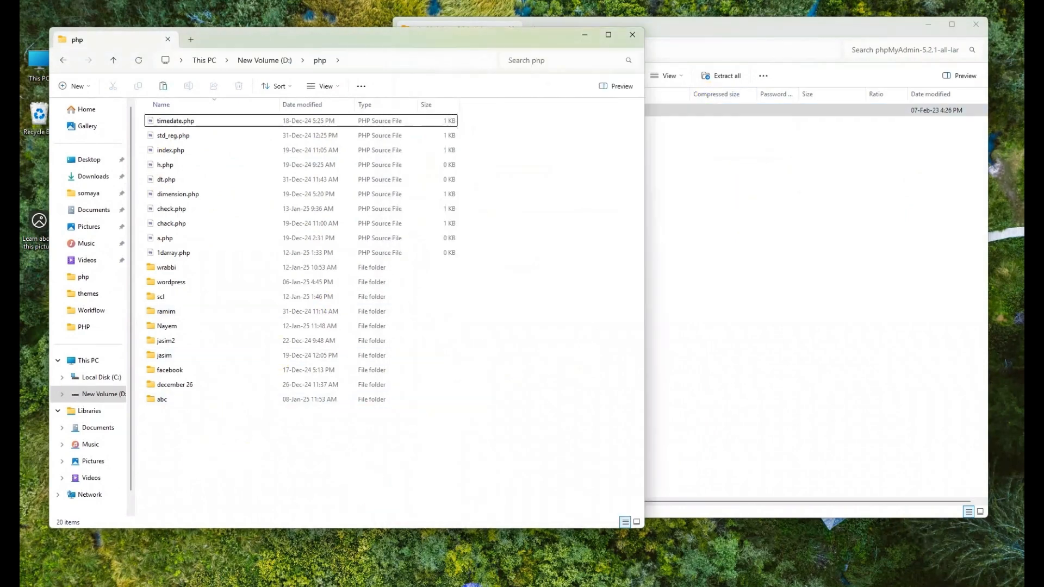
{"action": "mouse_move", "coordinate": [486, 585]}
{"action": "left_click", "coordinate": [587, 556]}
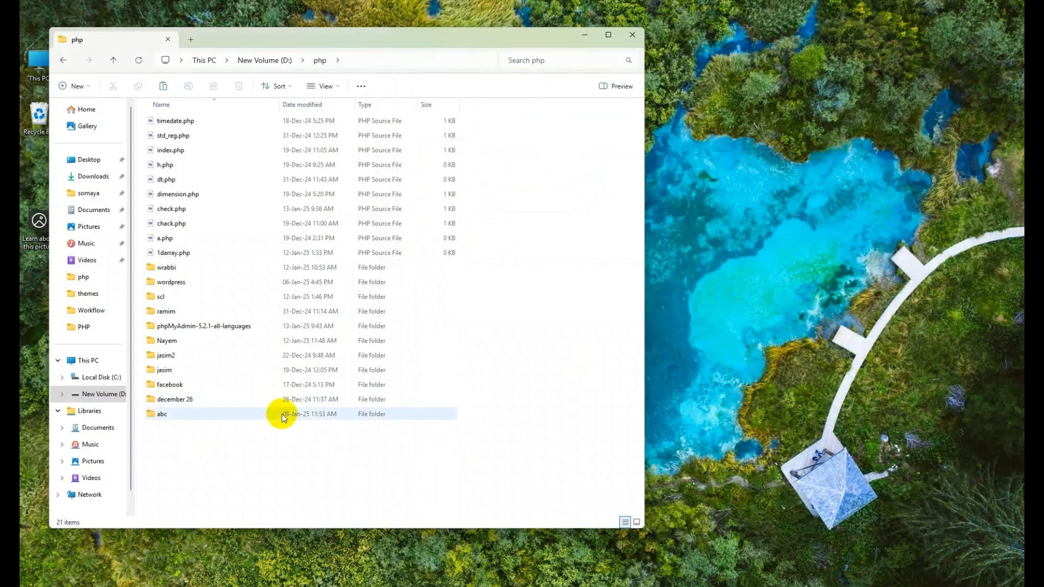
Step: Rename the copied phpMyAdmin-5.2.1-all-languages folder to phpmyadmin
{"action": "left_click", "coordinate": [185, 328]}
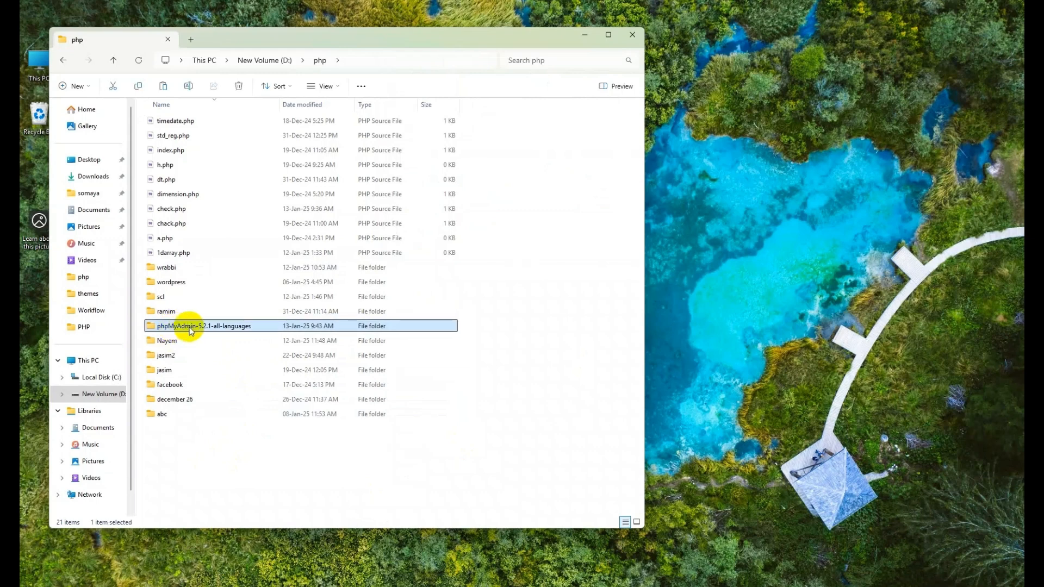
{"action": "key", "text": "F2"}
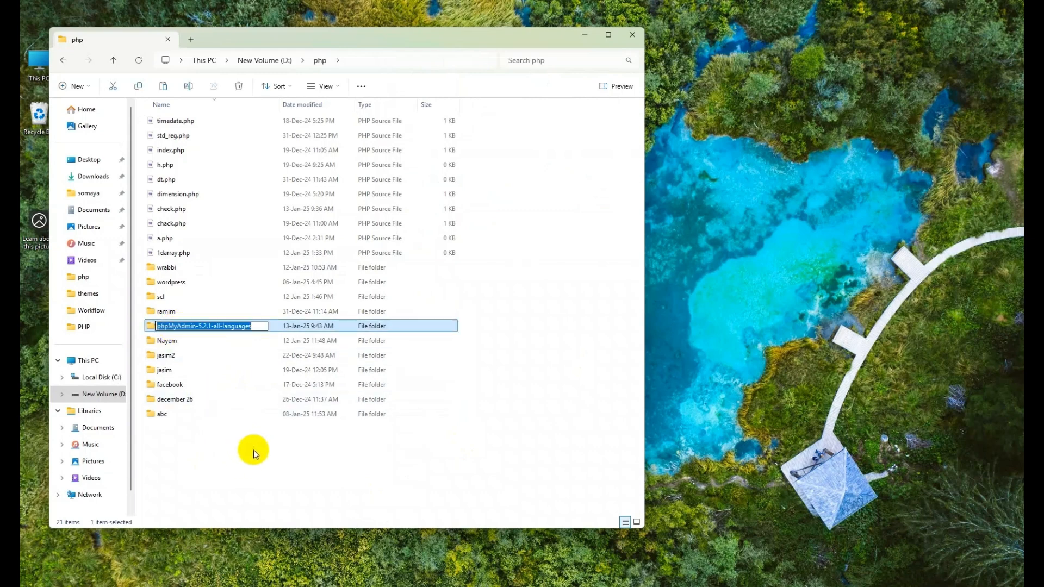
{"action": "type", "text": "pma"}
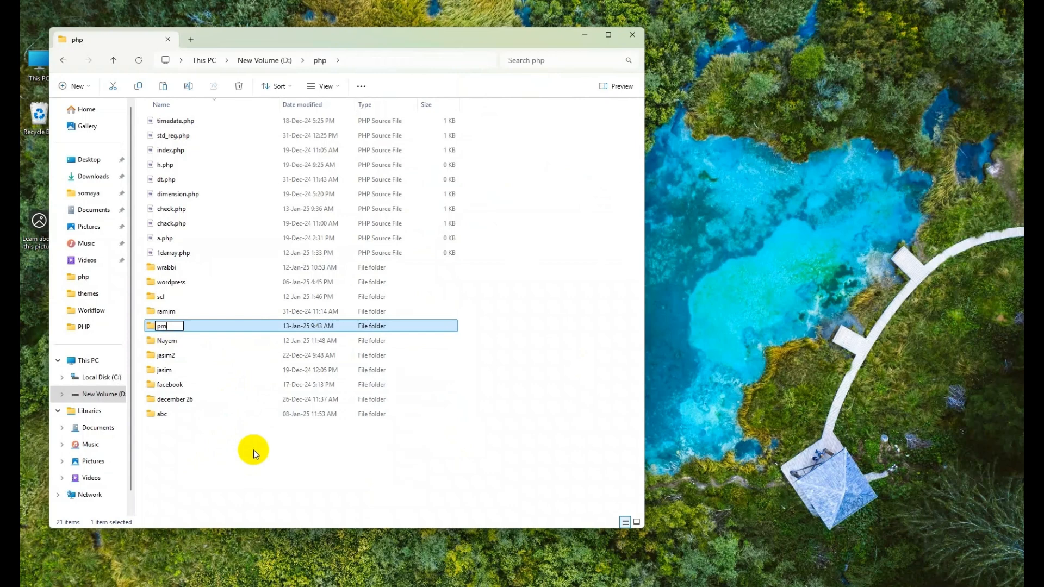
{"action": "key", "text": "BackSpace"}
{"action": "key", "text": "BackSpace"}
{"action": "type", "text": "hpmyadmin"}
{"action": "key", "text": "Return"}
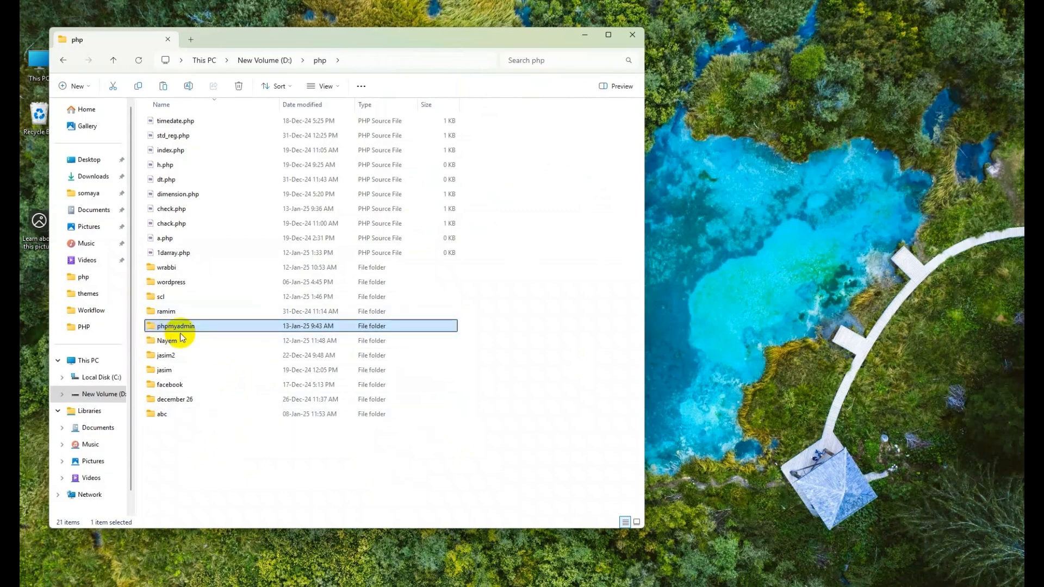
{"action": "left_click", "coordinate": [513, 585]}
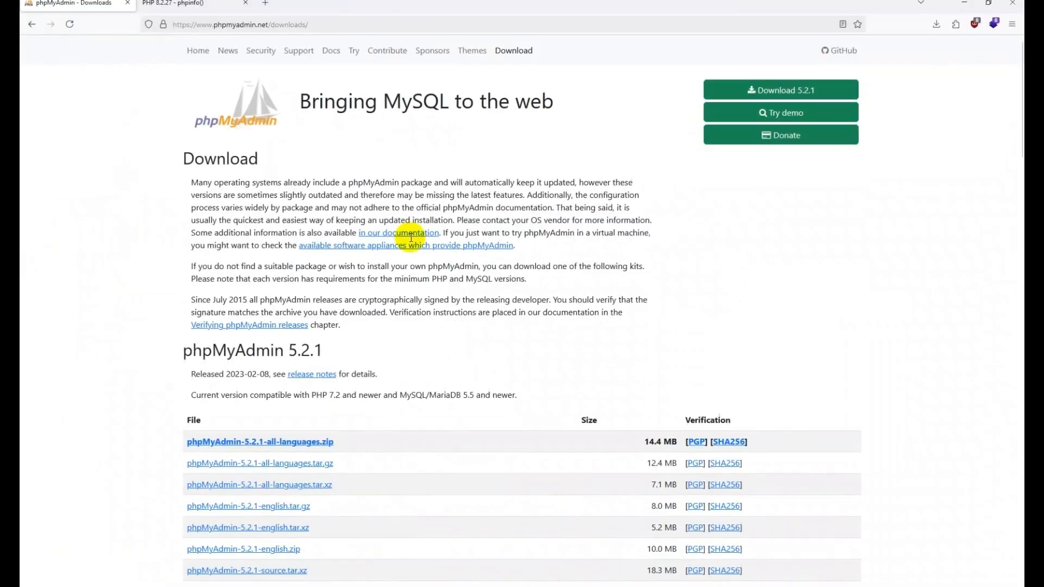
Step: Load localhost/phpmyadmin in the phpinfo tab and read its missing mysqli extension error
{"action": "left_click", "coordinate": [201, 6]}
{"action": "left_click_drag", "start_coordinate": [205, 25], "coordinate": [285, 28]}
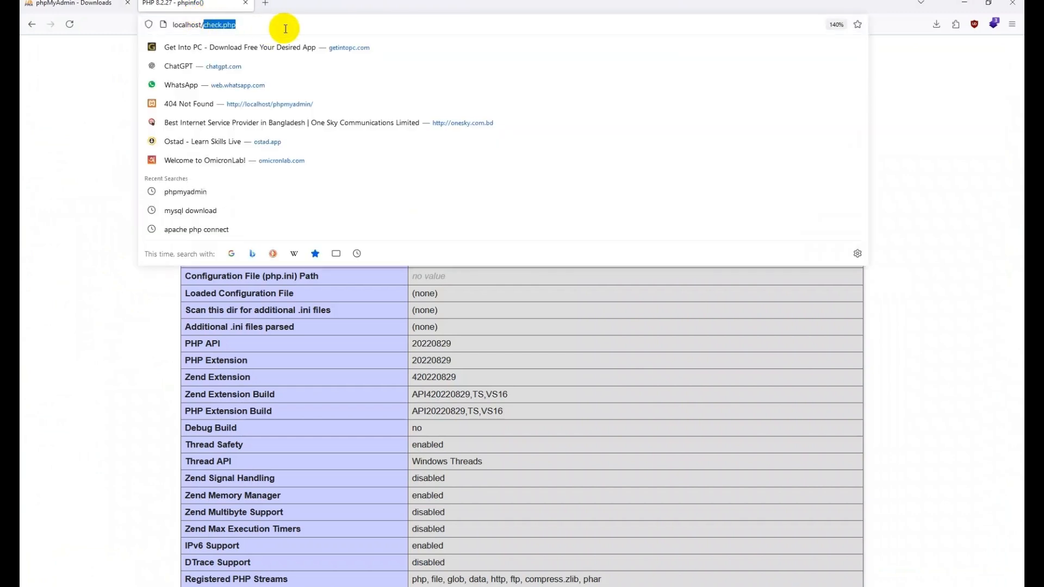
{"action": "type", "text": "ph"}
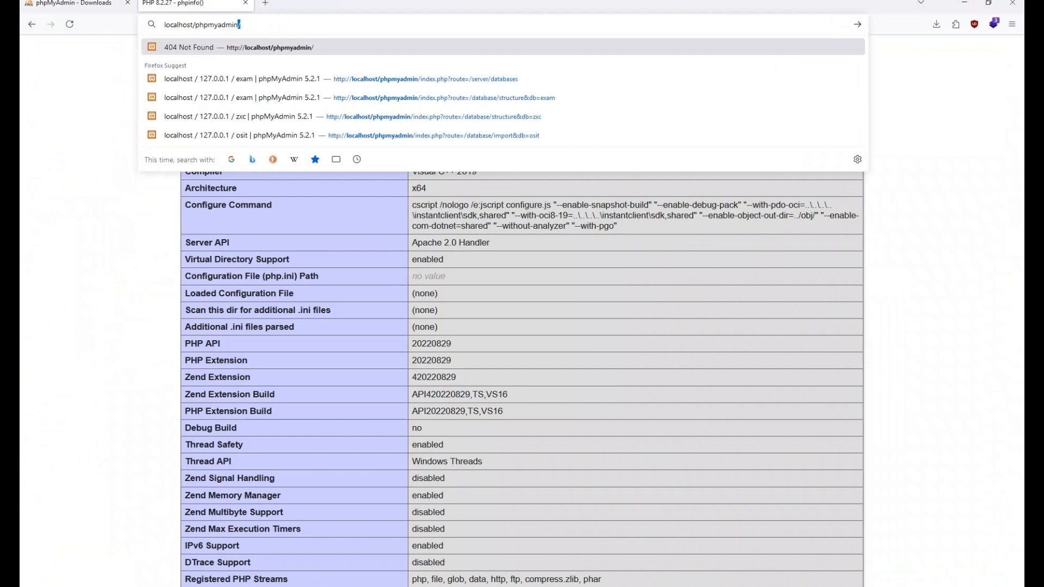
{"action": "type", "text": "pmyadmin"}
{"action": "key", "text": "Return"}
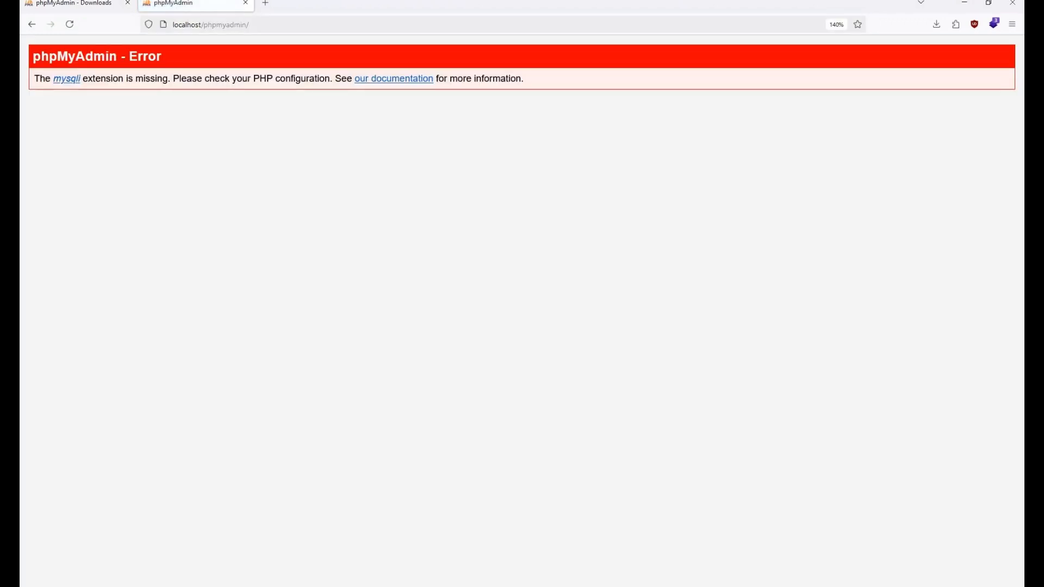
{"action": "left_click_drag", "start_coordinate": [32, 60], "coordinate": [161, 41]}
{"action": "left_click_drag", "start_coordinate": [36, 79], "coordinate": [597, 82]}
{"action": "left_click", "coordinate": [598, 80]}
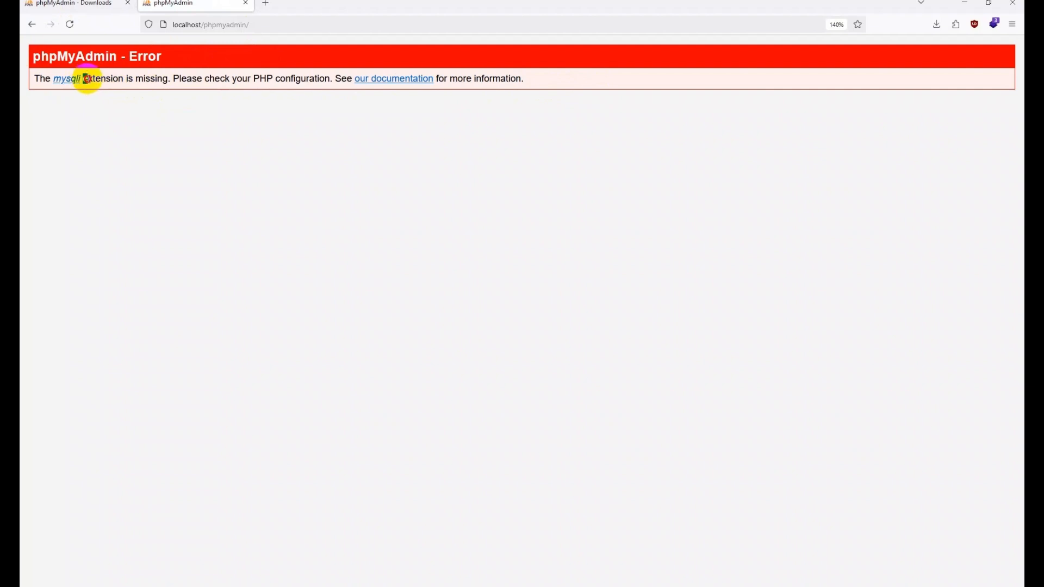
{"action": "left_click_drag", "start_coordinate": [86, 78], "coordinate": [134, 78]}
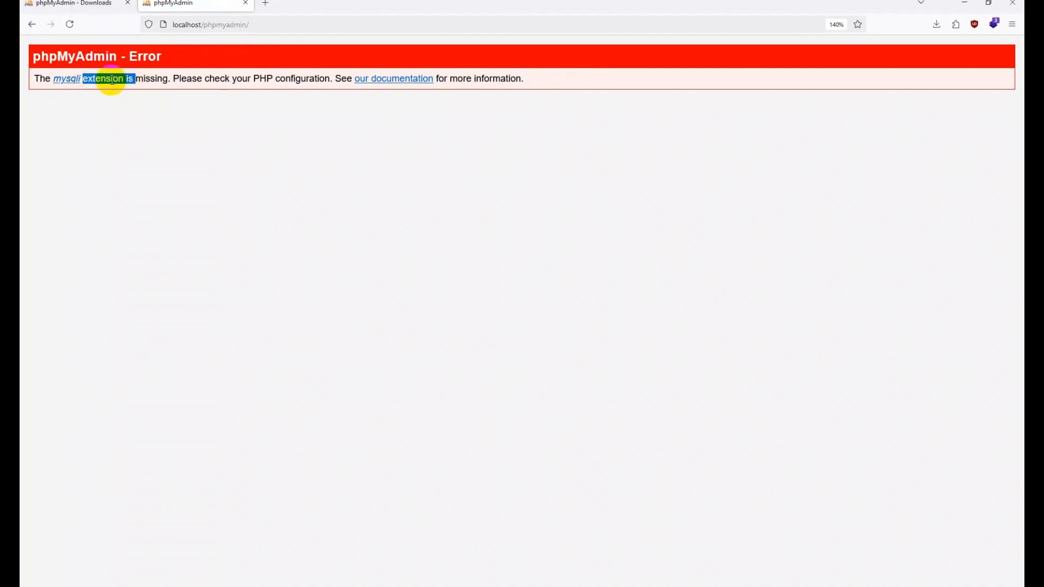
{"action": "triple_click", "coordinate": [111, 80]}
{"action": "left_click", "coordinate": [109, 80]}
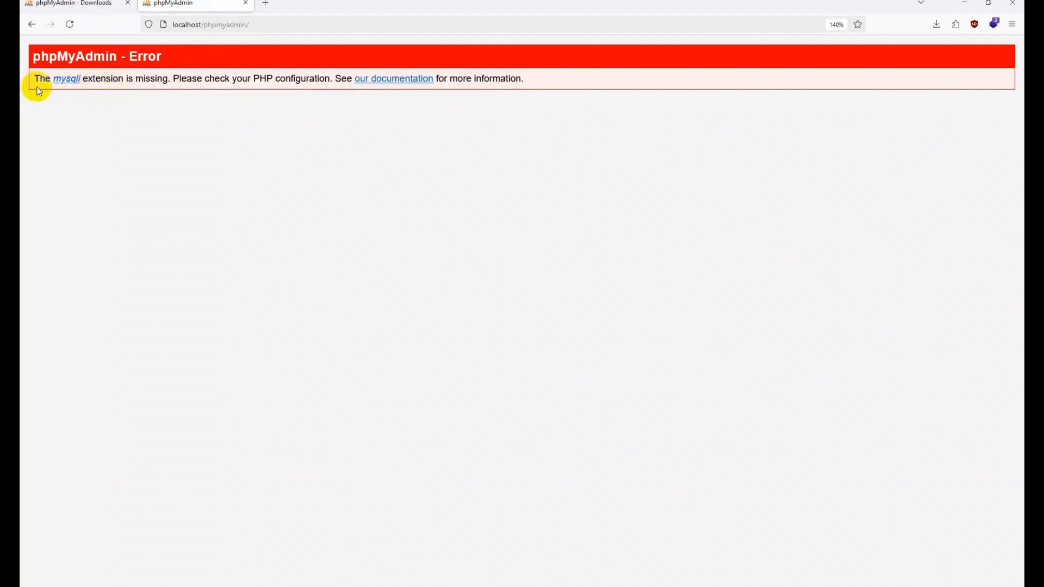
{"action": "left_click_drag", "start_coordinate": [34, 80], "coordinate": [323, 80]}
{"action": "left_click", "coordinate": [288, 79]}
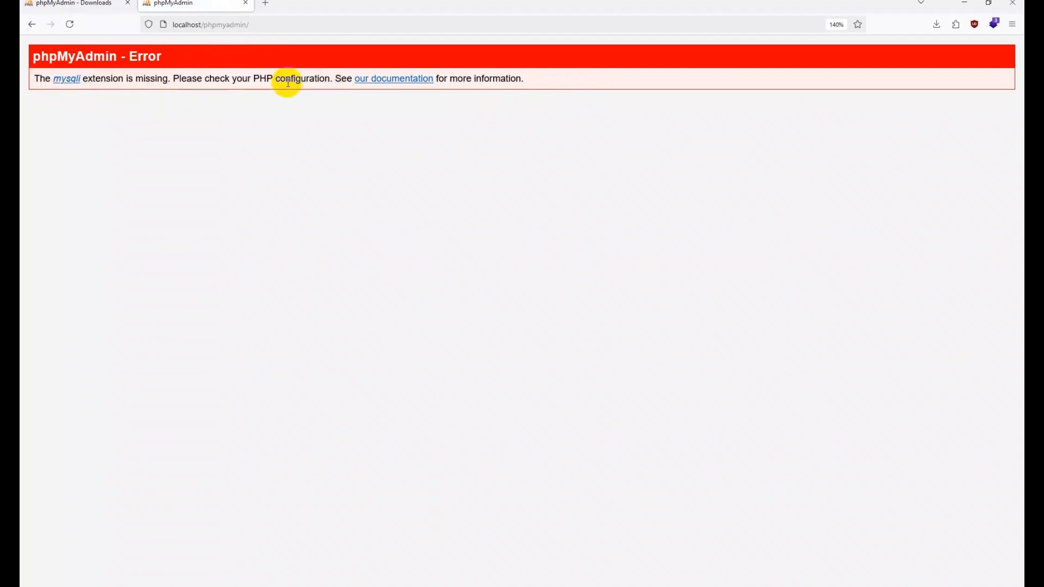
Step: Close the phpMyAdmin Downloads tab and stop the Apache2.4 service in Services
{"action": "left_click", "coordinate": [126, 5]}
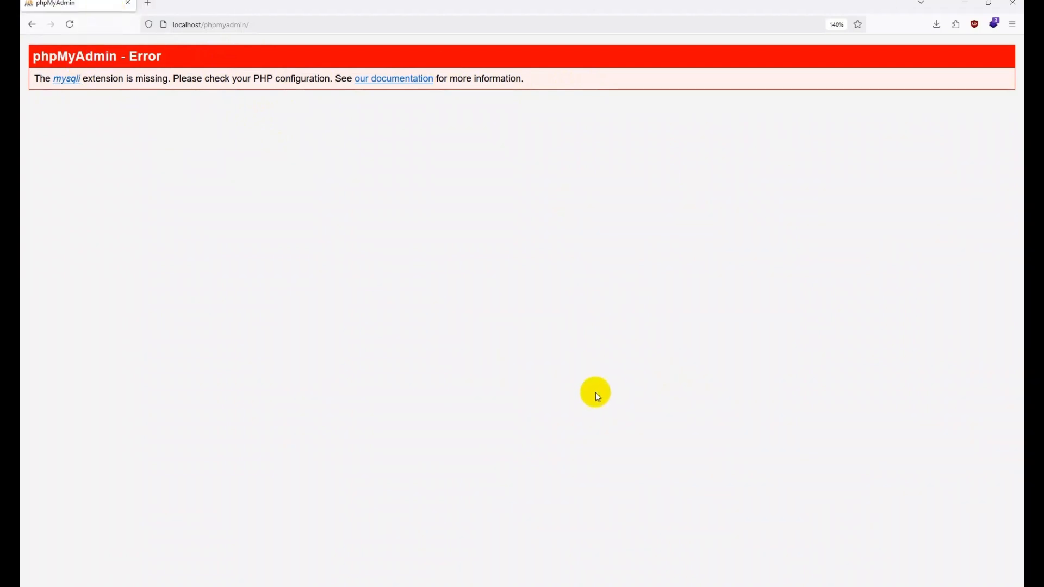
{"action": "left_click", "coordinate": [623, 586]}
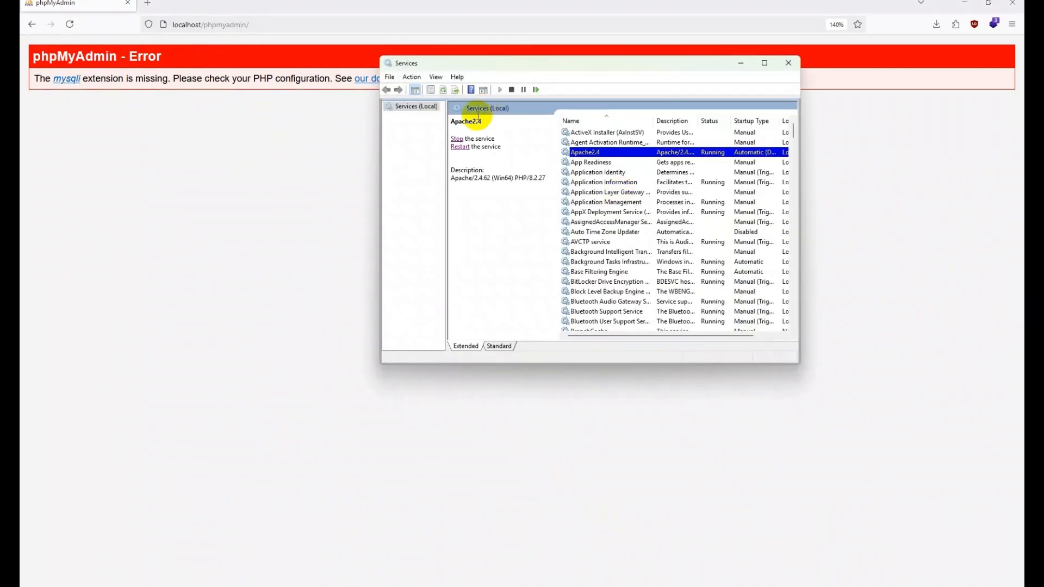
{"action": "left_click", "coordinate": [460, 139]}
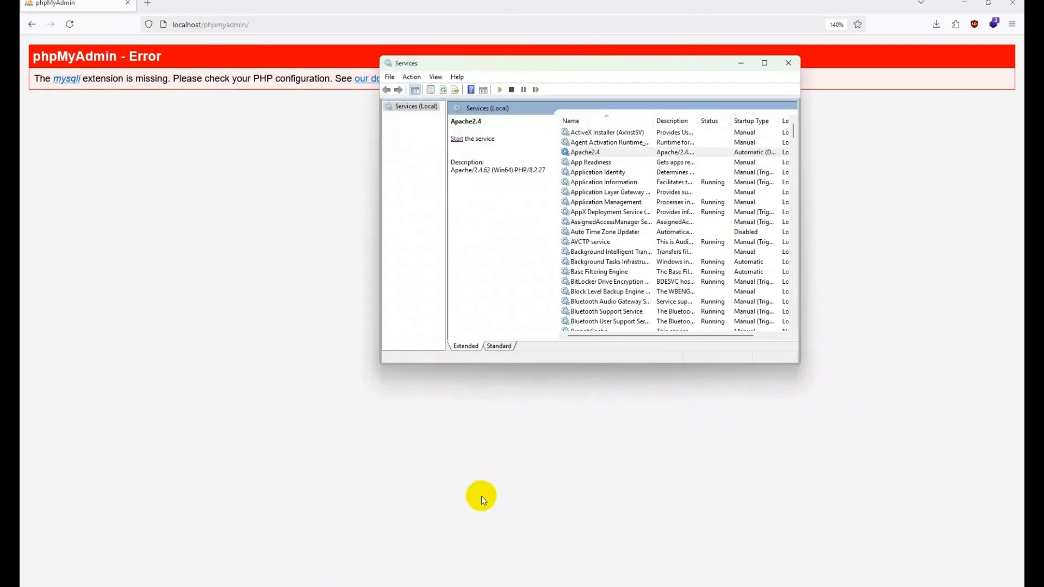
{"action": "left_click", "coordinate": [491, 586]}
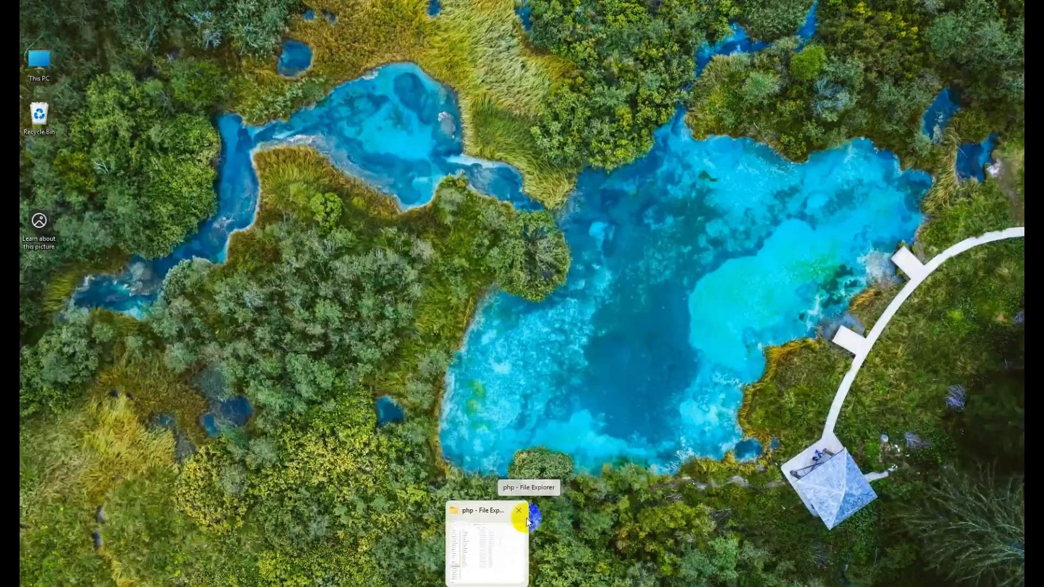
Step: In C:\php, rename php.ini-development to php.ini and confirm the extension change
{"action": "left_click", "coordinate": [522, 536]}
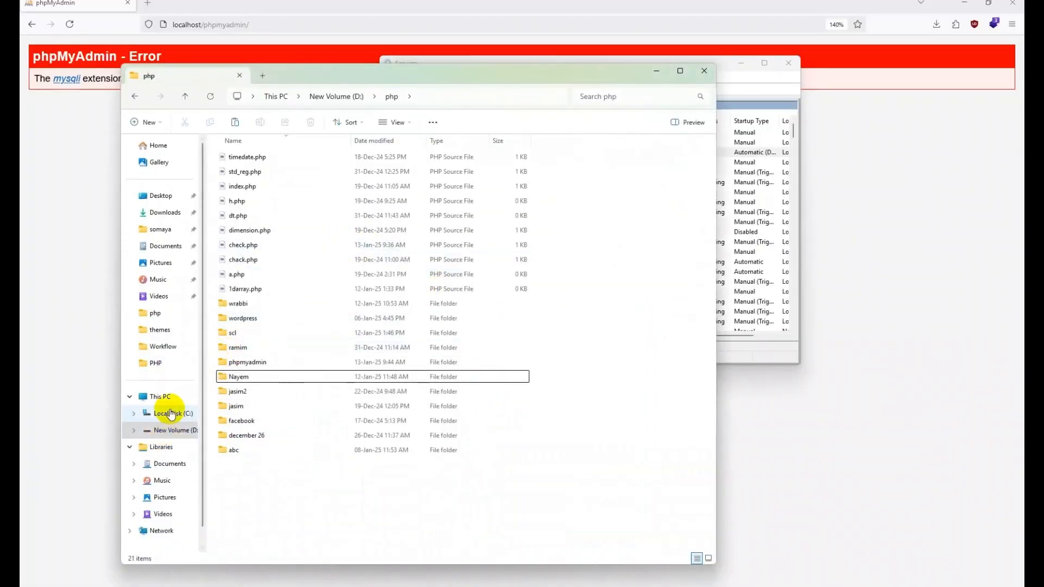
{"action": "left_click", "coordinate": [170, 413]}
{"action": "double_click", "coordinate": [243, 275]}
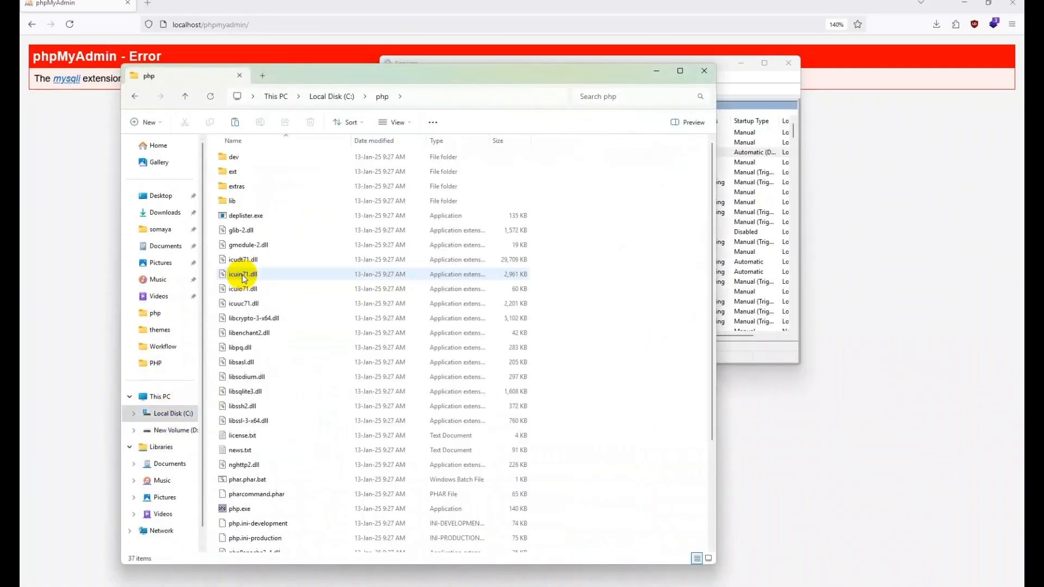
{"action": "scroll", "coordinate": [261, 439], "scroll_direction": "down", "scroll_amount": 1}
{"action": "scroll", "coordinate": [261, 440], "scroll_direction": "down", "scroll_amount": 3}
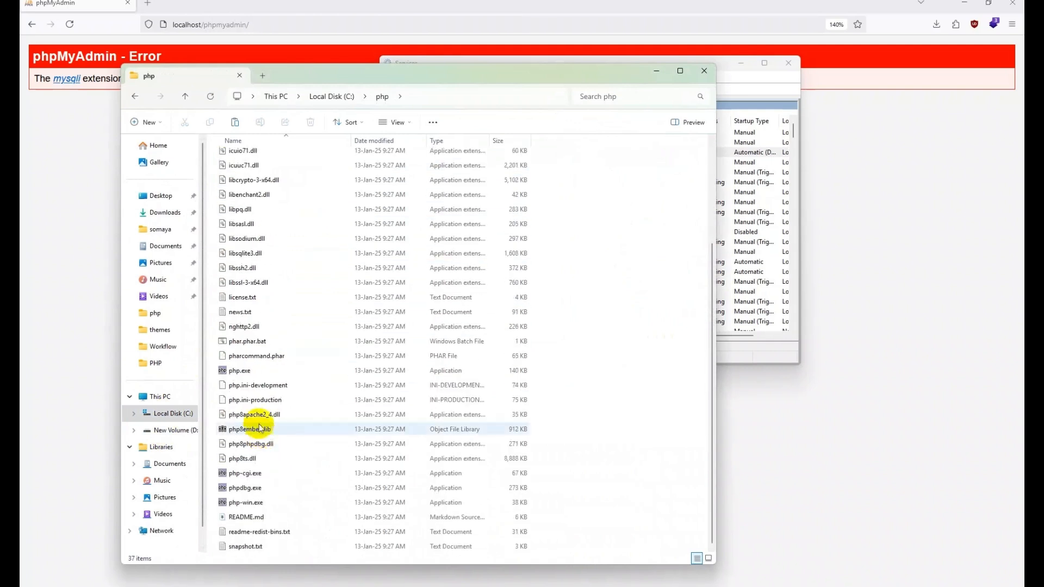
{"action": "left_click", "coordinate": [248, 388]}
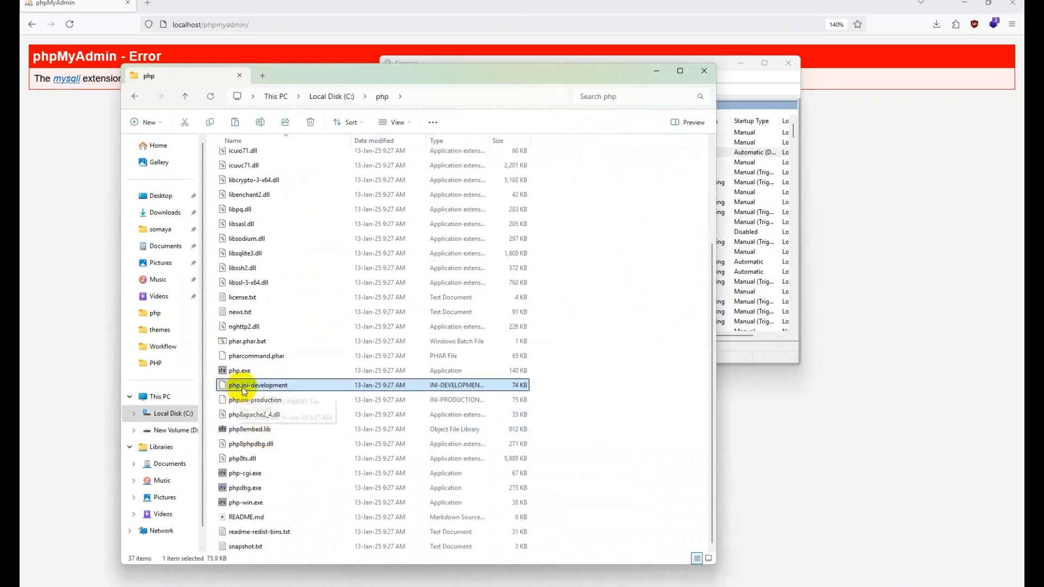
{"action": "left_click", "coordinate": [280, 386]}
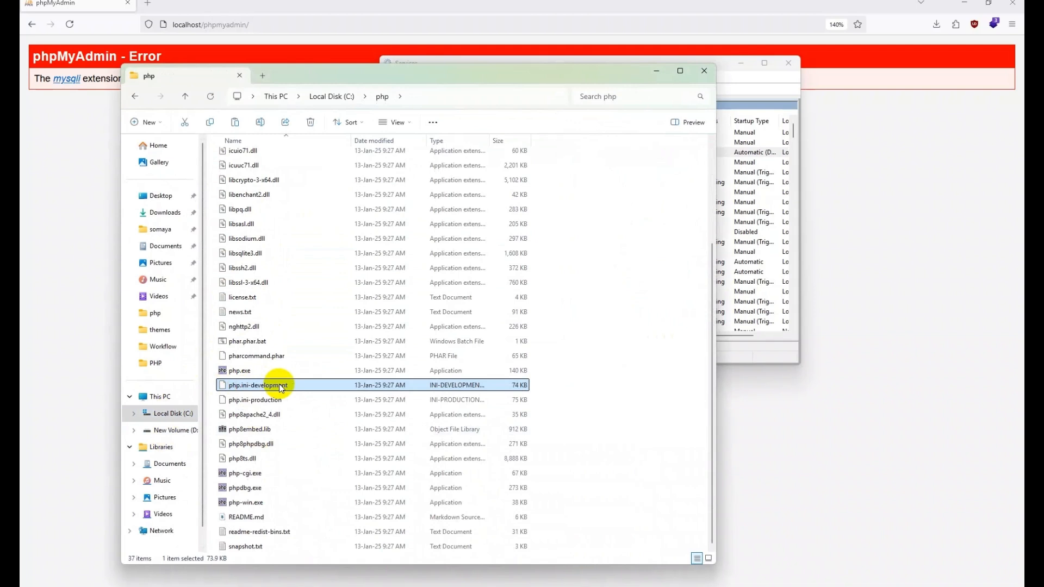
{"action": "left_click_drag", "start_coordinate": [290, 386], "coordinate": [252, 387]}
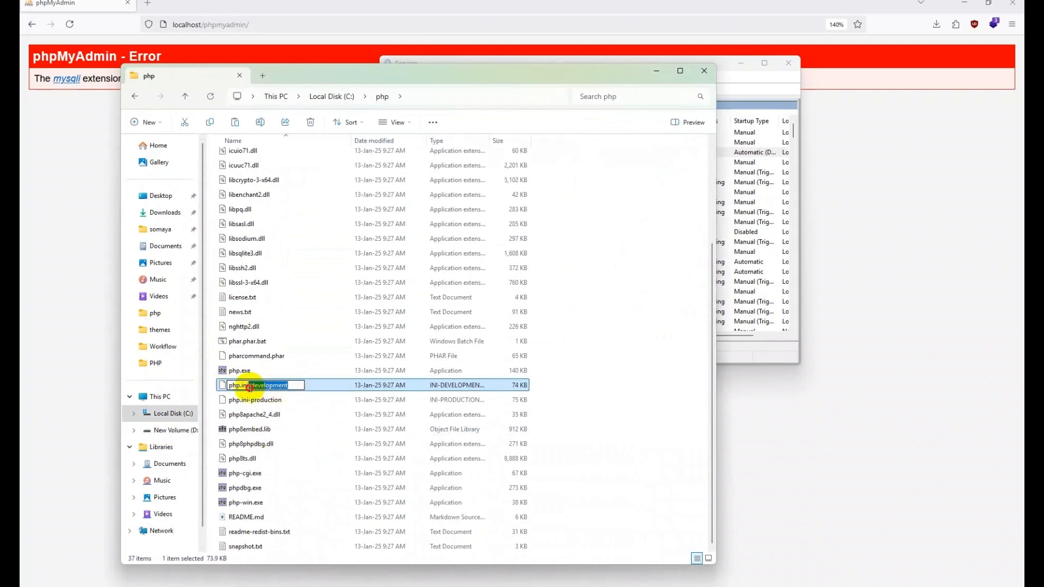
{"action": "key", "text": "Return"}
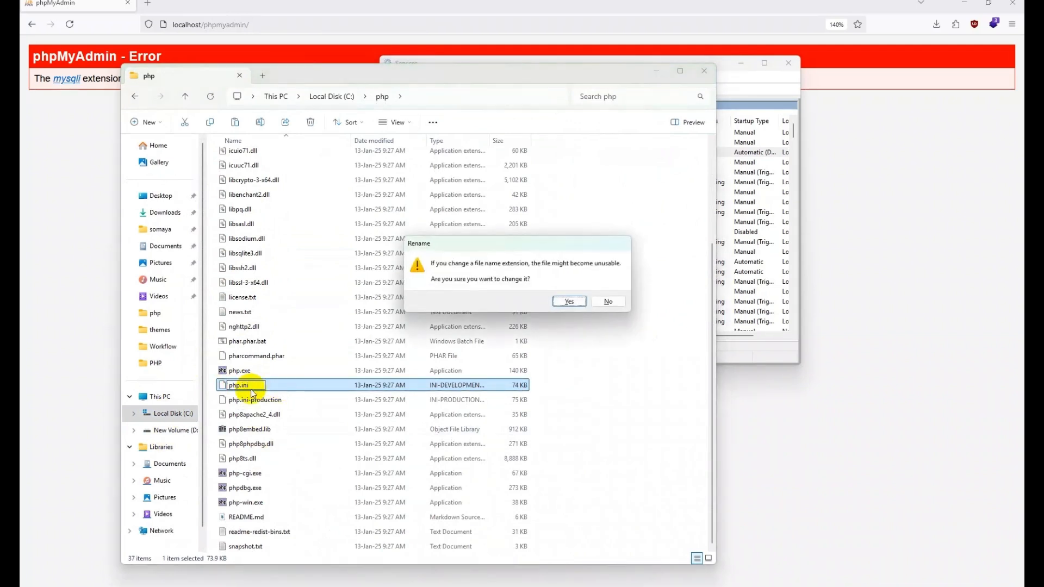
{"action": "key", "text": "Return"}
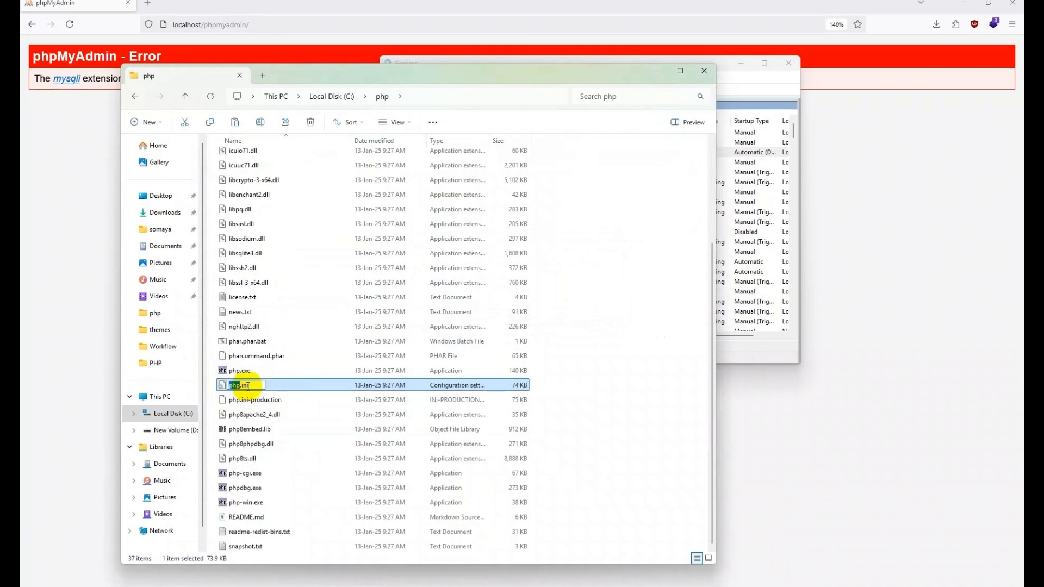
Step: Open php.ini with Visual Studio Code from its context menu
{"action": "right_click", "coordinate": [262, 386]}
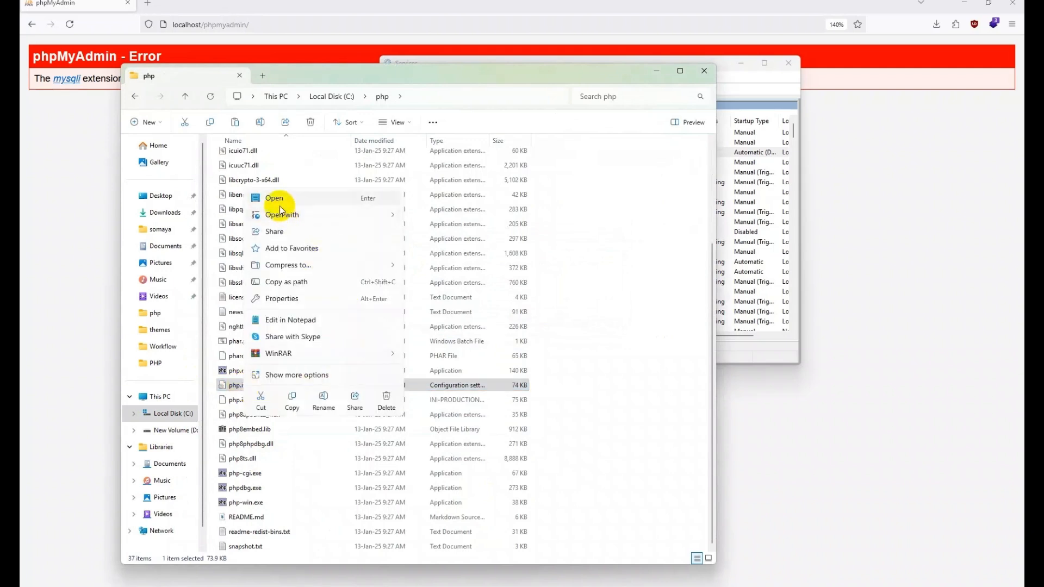
{"action": "mouse_move", "coordinate": [283, 215]}
{"action": "left_click", "coordinate": [438, 233]}
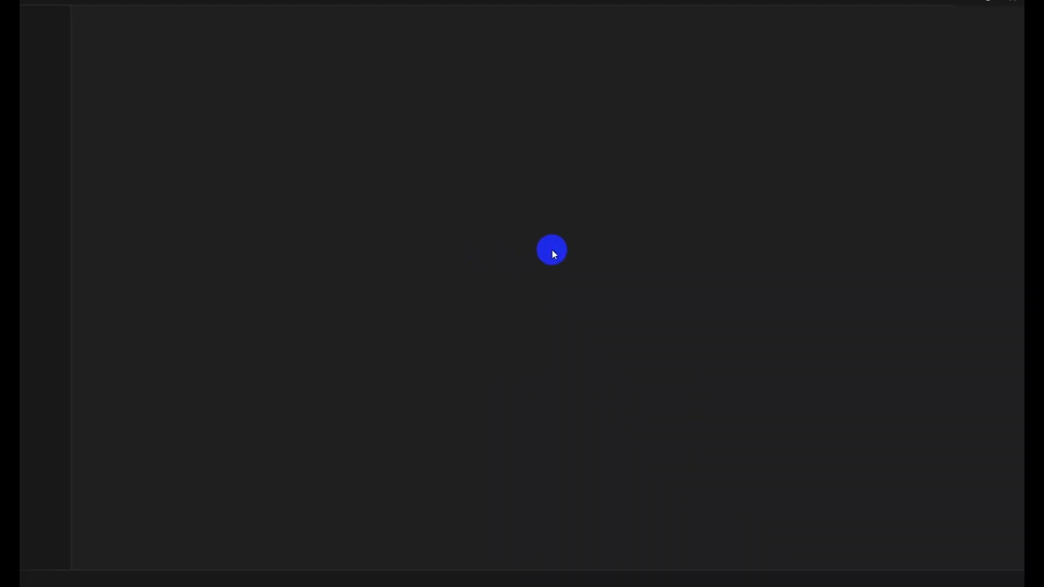
Step: Remove the leading semicolons from the extension lines 927-950 using multiple carets
{"action": "scroll", "coordinate": [278, 184], "scroll_direction": "down", "scroll_amount": 8}
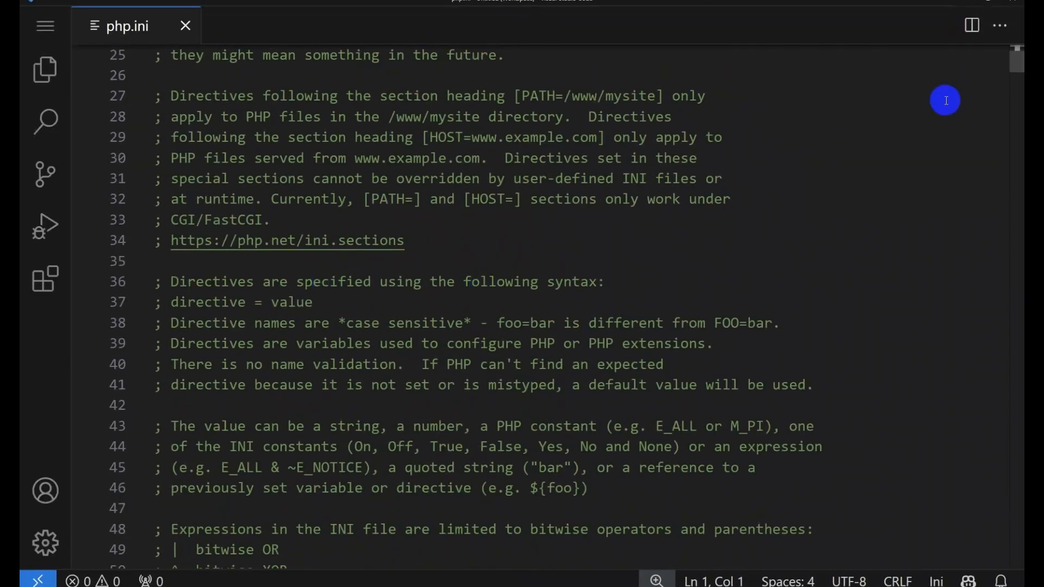
{"action": "left_click_drag", "start_coordinate": [1016, 59], "coordinate": [1015, 303]}
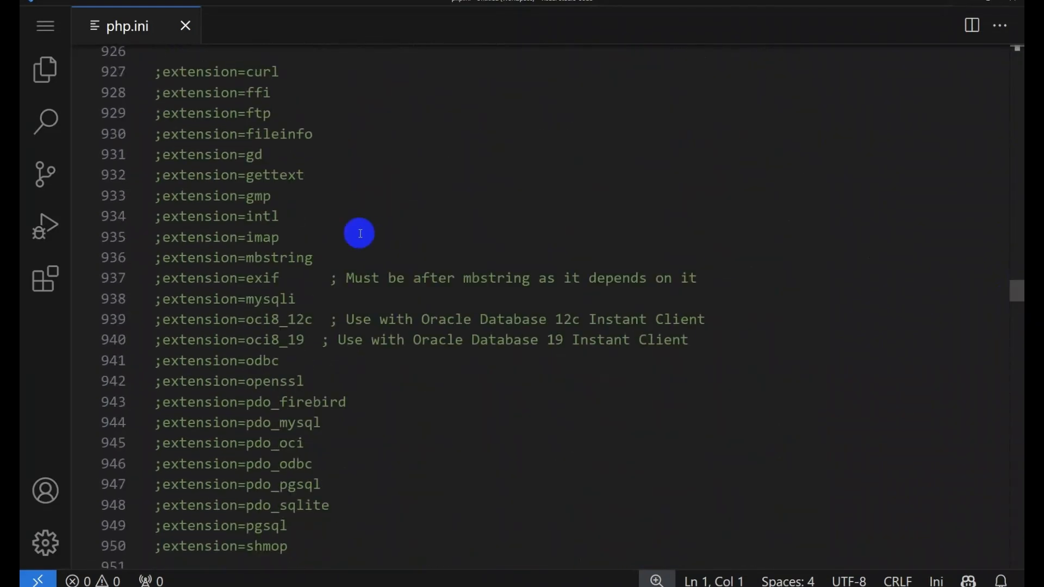
{"action": "scroll", "coordinate": [210, 175], "scroll_direction": "up", "scroll_amount": 2}
{"action": "left_click", "coordinate": [162, 163]}
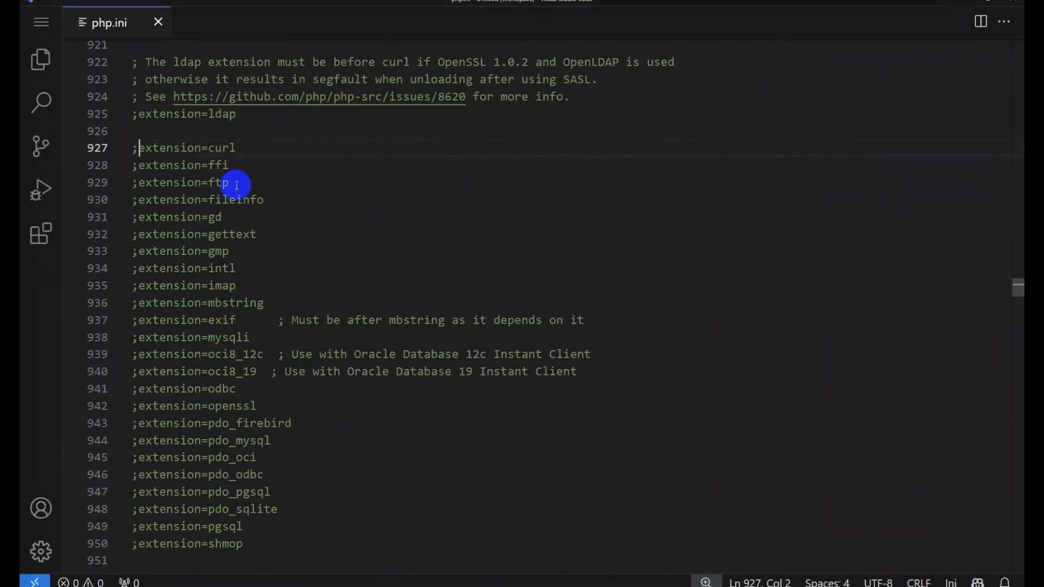
{"action": "key", "text": "ctrl+alt+Down"}
{"action": "key", "text": "ctrl+alt+Down"}
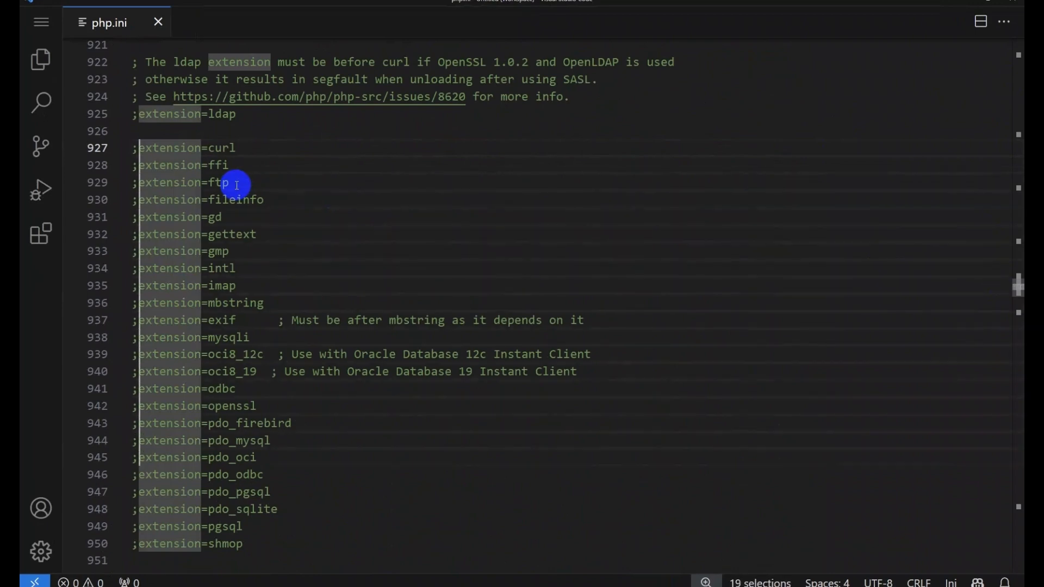
{"action": "key", "text": "ctrl+alt+Down"}
{"action": "key", "text": "shift+Left"}
{"action": "key", "text": "BackSpace"}
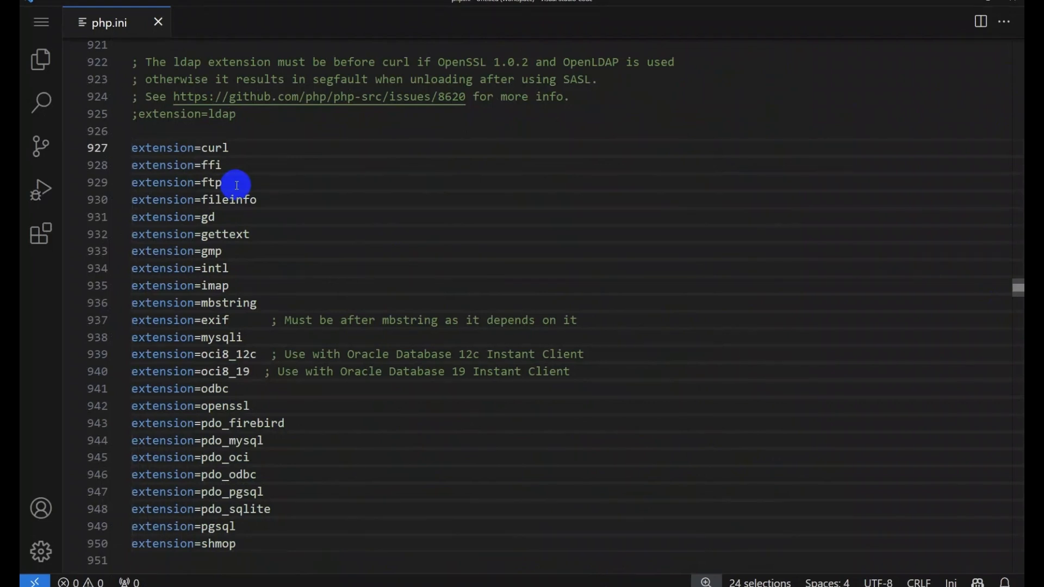
{"action": "scroll", "coordinate": [216, 223], "scroll_direction": "down", "scroll_amount": 8}
{"action": "left_click", "coordinate": [217, 223]}
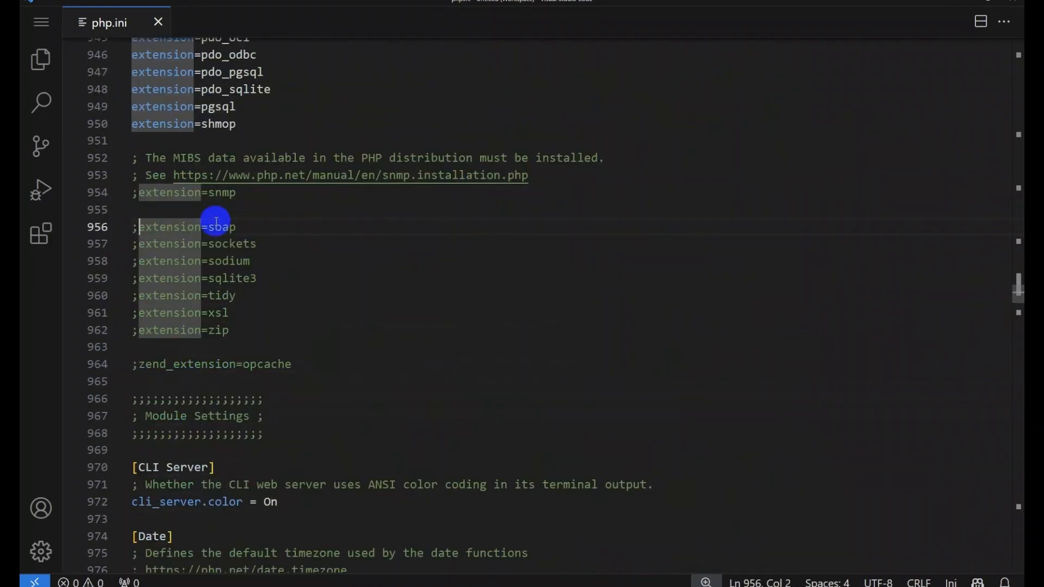
Step: Uncomment the soap, sockets, sodium, sqlite3, tidy, xsl and zip extension lines
{"action": "key", "text": "ctrl+alt+Down"}
{"action": "key", "text": "ctrl+alt+Down"}
{"action": "key", "text": "shift+Left"}
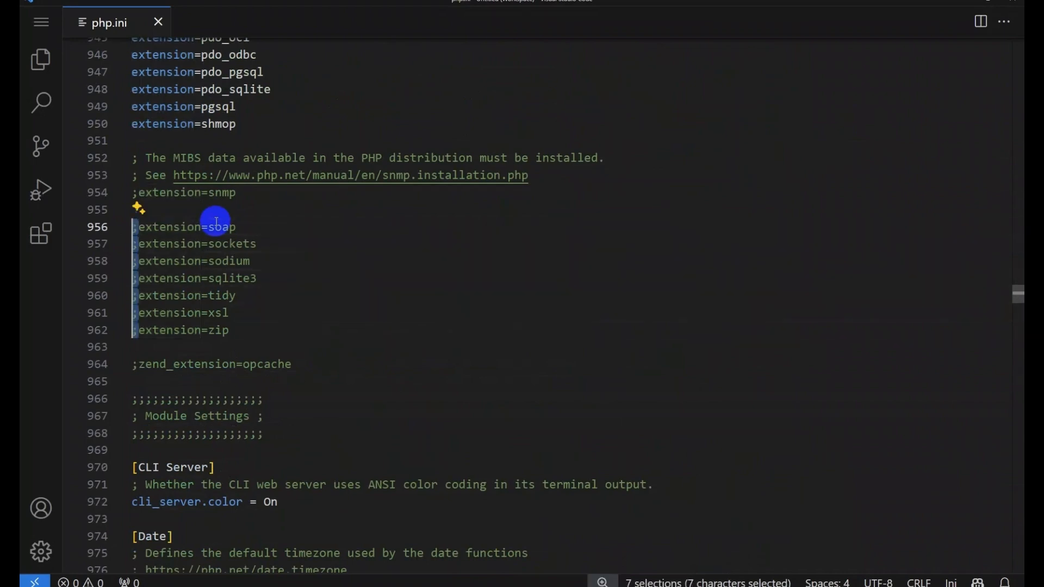
{"action": "key", "text": "BackSpace"}
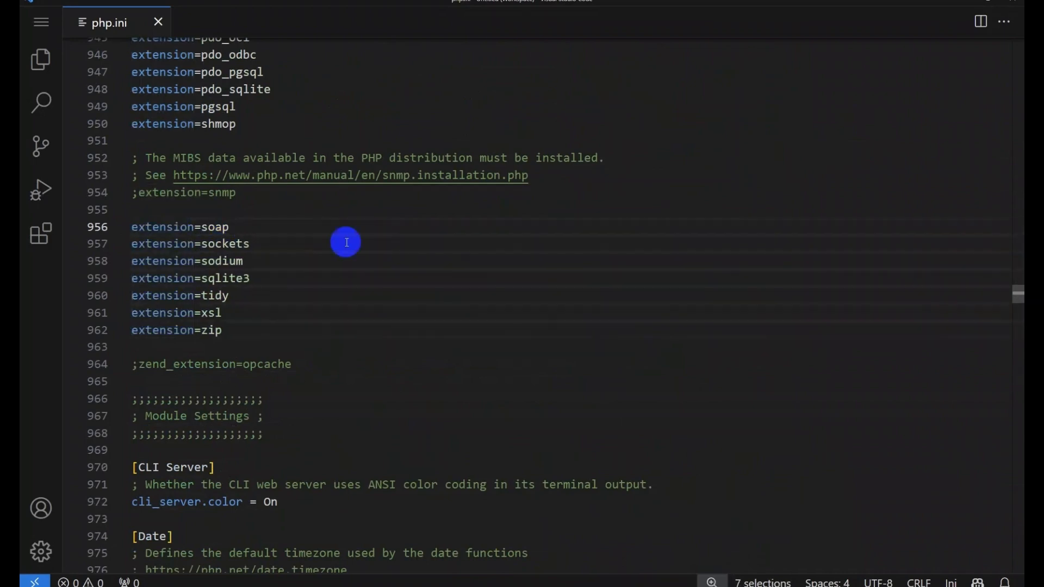
{"action": "left_click", "coordinate": [431, 244]}
Step: Verify the mysqli, curl and mbstring extensions are enabled, then close php.ini
{"action": "scroll", "coordinate": [263, 248], "scroll_direction": "up", "scroll_amount": 3}
{"action": "scroll", "coordinate": [264, 245], "scroll_direction": "up", "scroll_amount": 5}
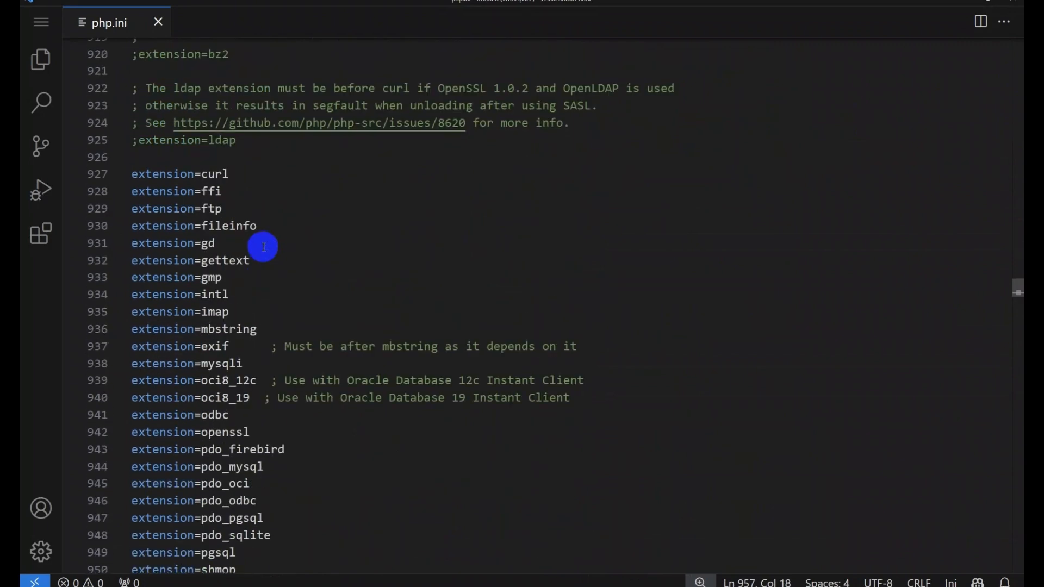
{"action": "scroll", "coordinate": [263, 242], "scroll_direction": "down", "scroll_amount": 3}
{"action": "double_click", "coordinate": [224, 208]}
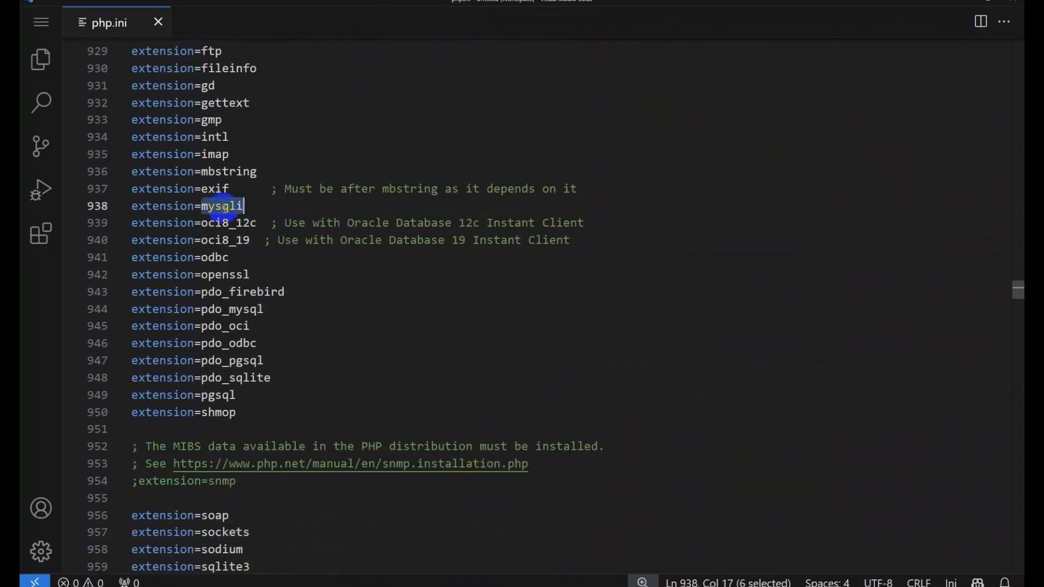
{"action": "left_click", "coordinate": [235, 209]}
{"action": "scroll", "coordinate": [272, 317], "scroll_direction": "up", "scroll_amount": 3}
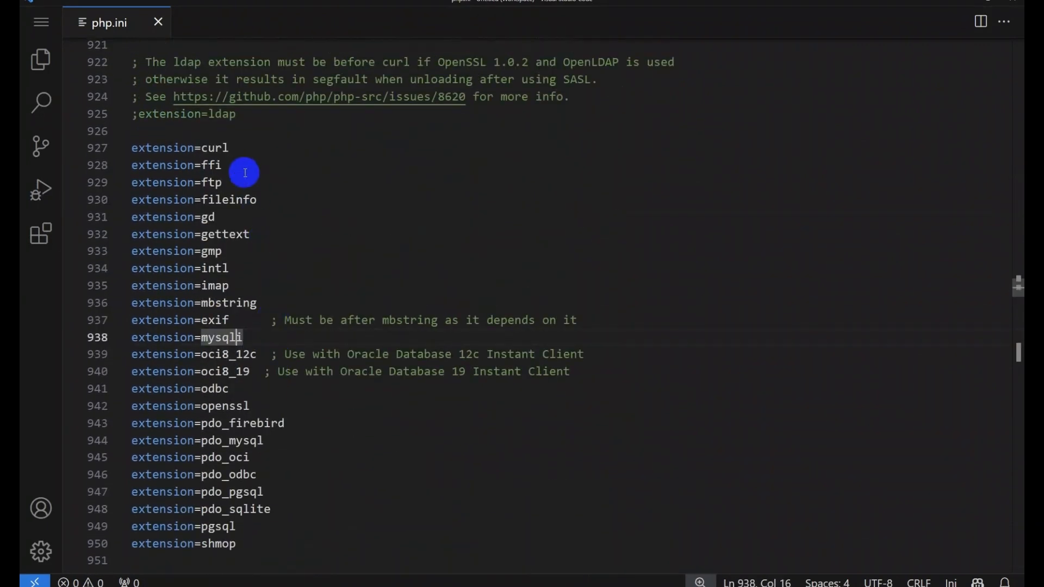
{"action": "double_click", "coordinate": [214, 148]}
{"action": "left_click", "coordinate": [234, 303]}
{"action": "scroll", "coordinate": [233, 397], "scroll_direction": "down", "scroll_amount": 3}
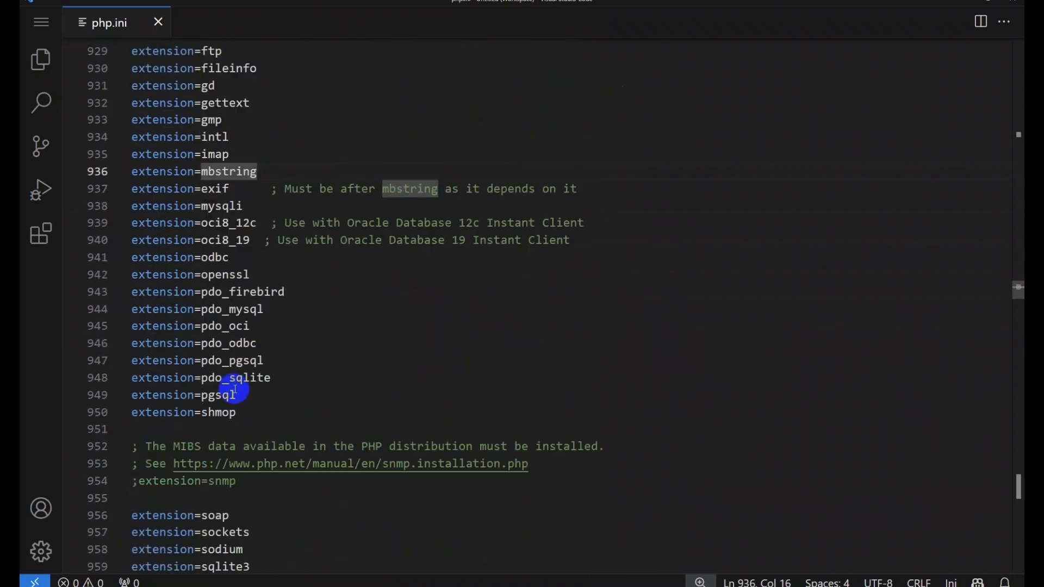
{"action": "scroll", "coordinate": [205, 401], "scroll_direction": "down", "scroll_amount": 3}
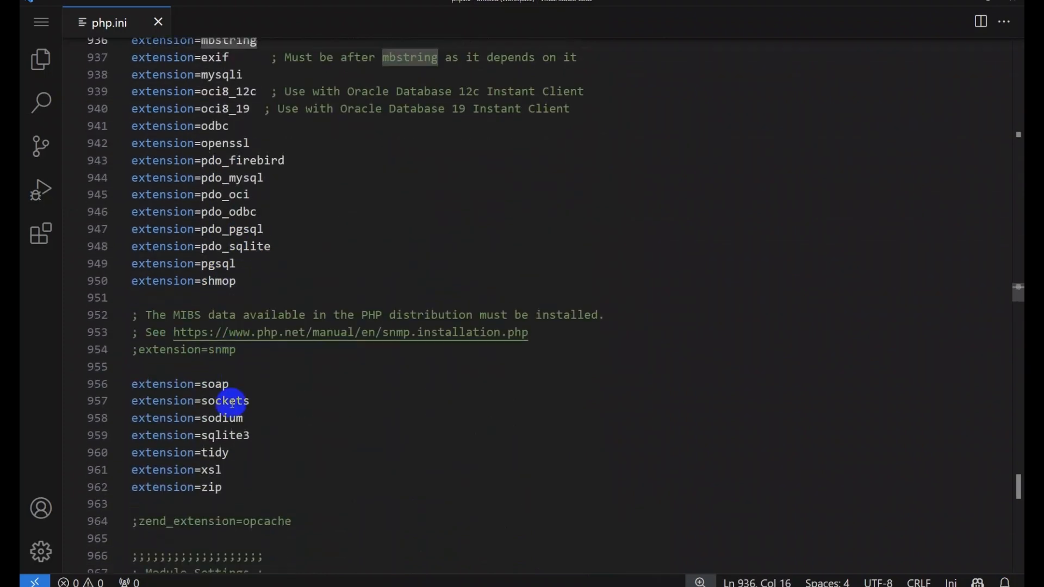
{"action": "left_click_drag", "start_coordinate": [203, 367], "coordinate": [293, 485]}
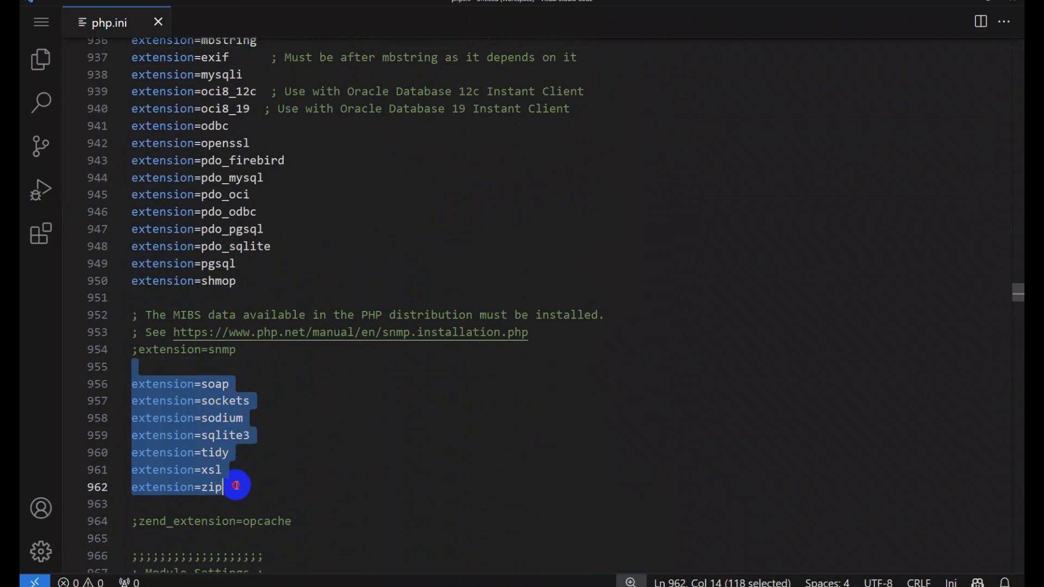
{"action": "left_click", "coordinate": [305, 441]}
{"action": "left_click", "coordinate": [158, 22]}
Step: Close VS Code, start the Apache2.4 service in Services, and bring Firefox back
{"action": "left_click", "coordinate": [1013, 2]}
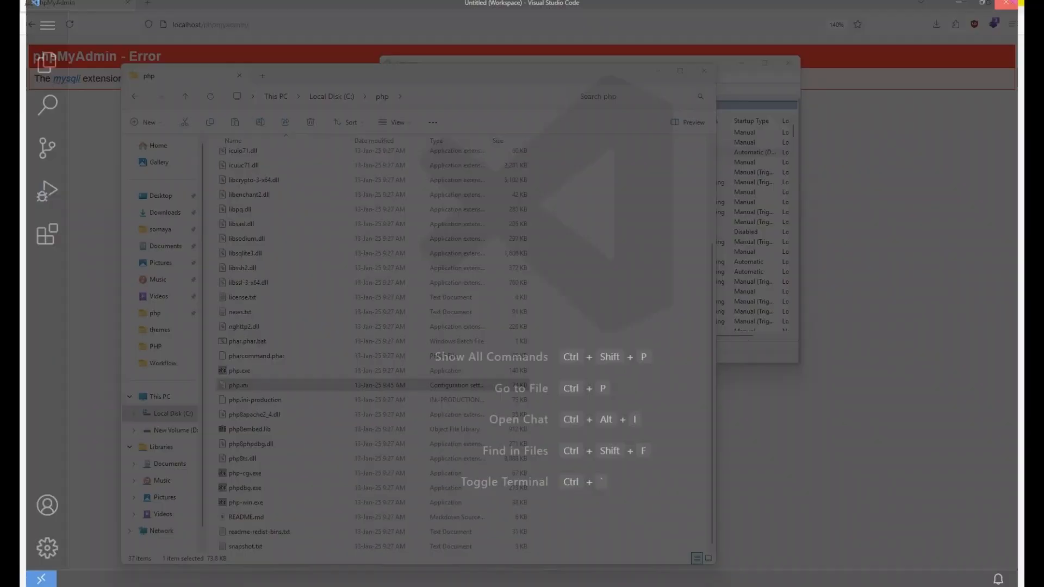
{"action": "left_click", "coordinate": [740, 65]}
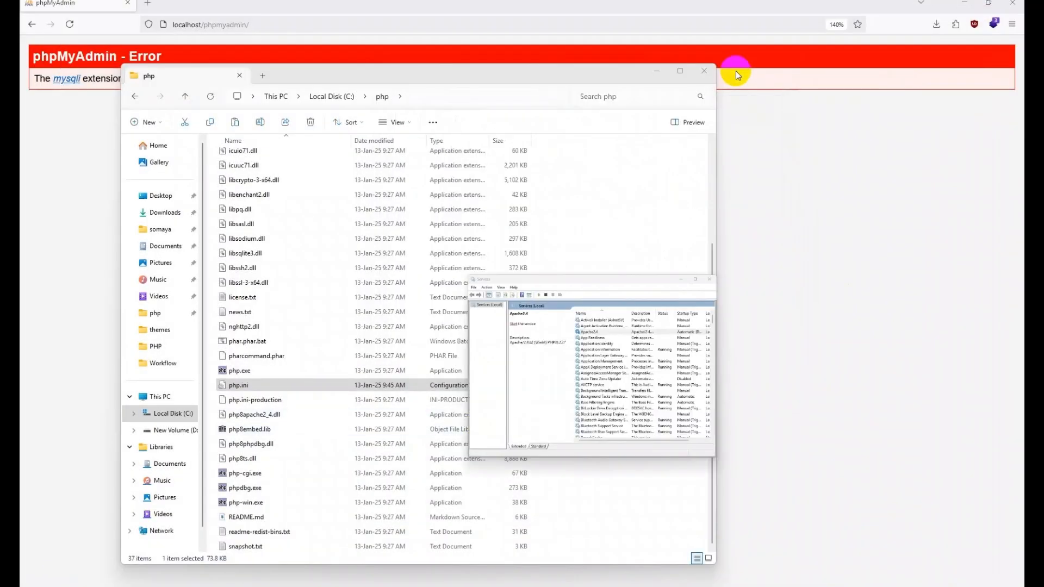
{"action": "left_click", "coordinate": [614, 585]}
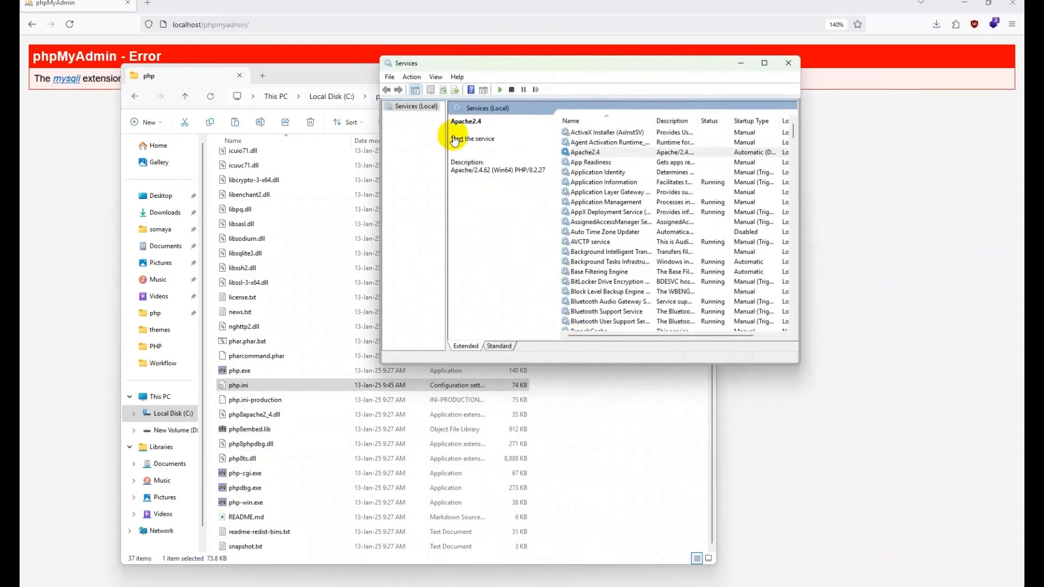
{"action": "left_click", "coordinate": [568, 152]}
{"action": "left_click", "coordinate": [457, 139]}
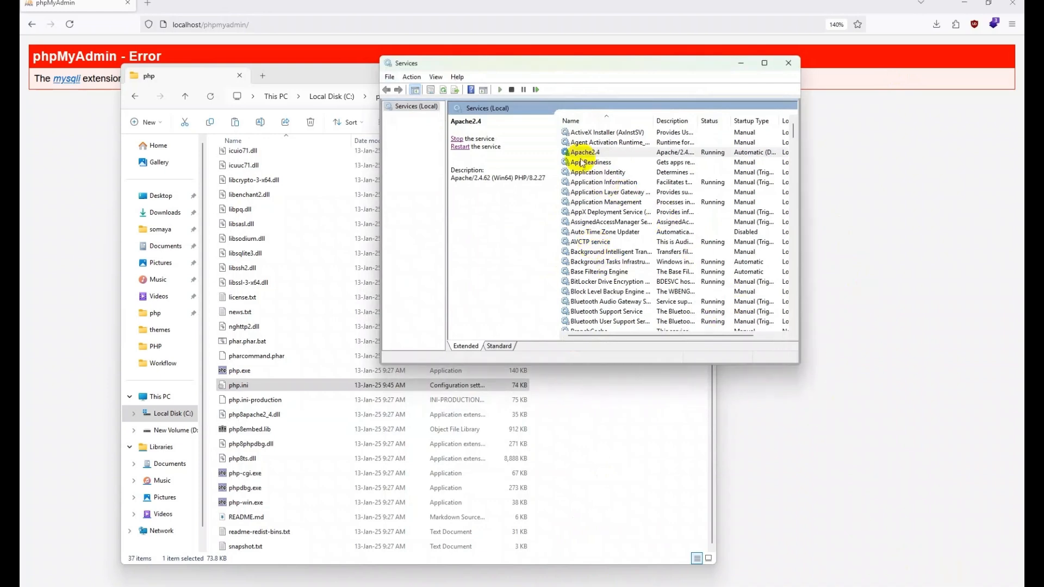
{"action": "left_click_drag", "start_coordinate": [527, 61], "coordinate": [579, 87]}
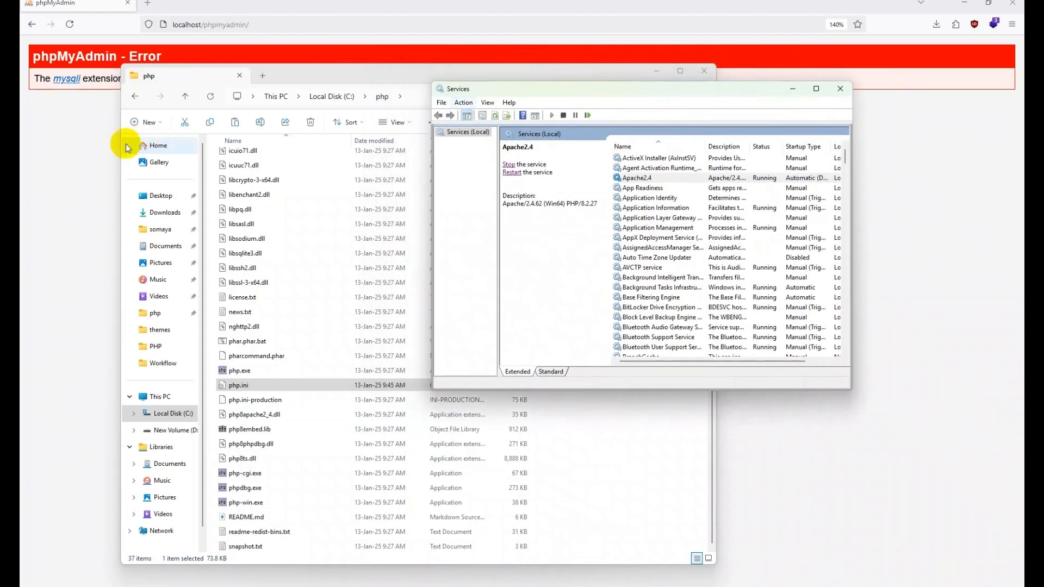
{"action": "left_click", "coordinate": [84, 155]}
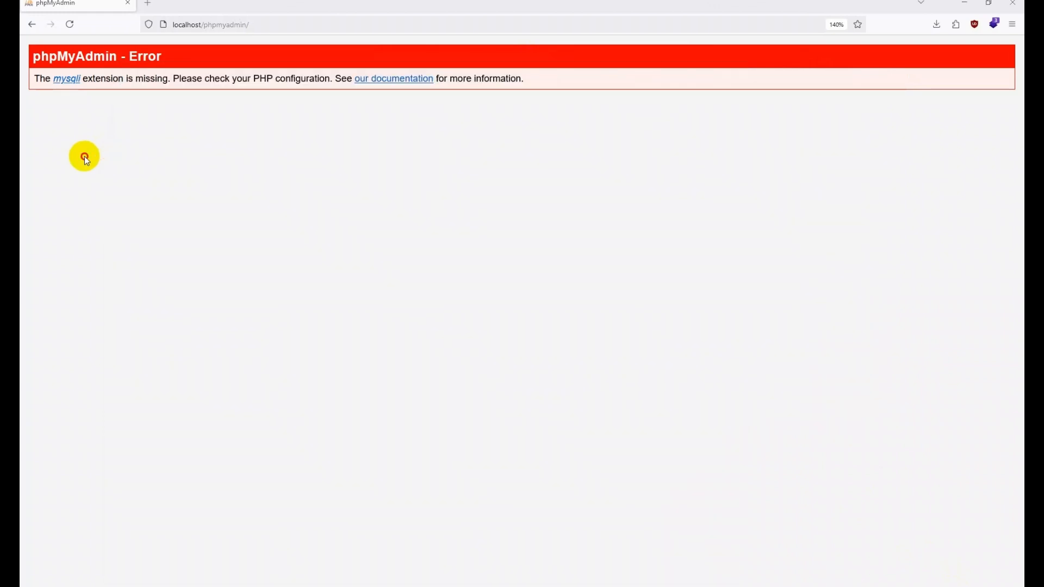
Step: Reload phpMyAdmin, log in with the MySQL username and password, and decline saving the password
{"action": "left_click", "coordinate": [70, 24]}
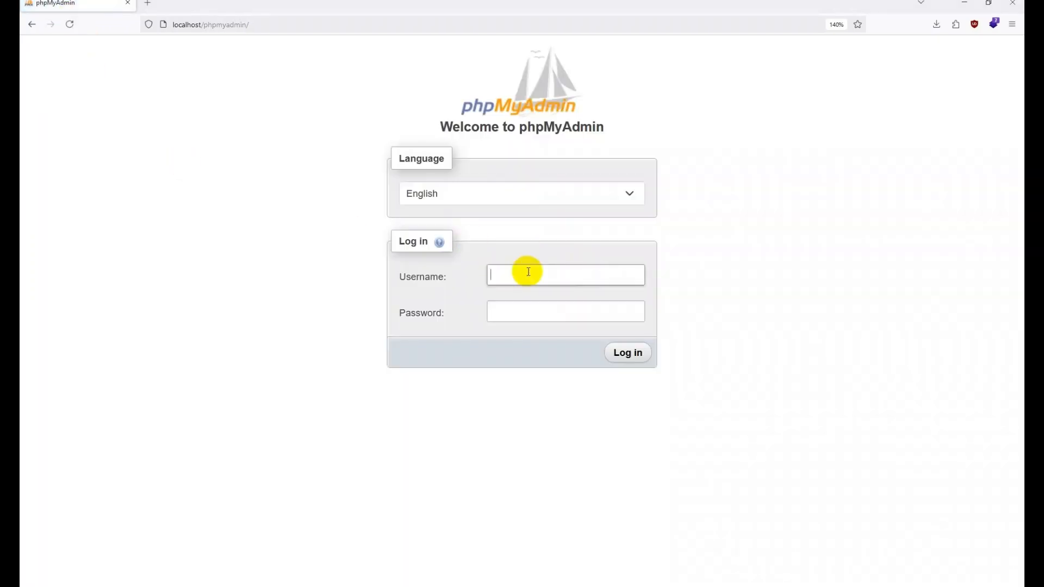
{"action": "type", "text": "root"}
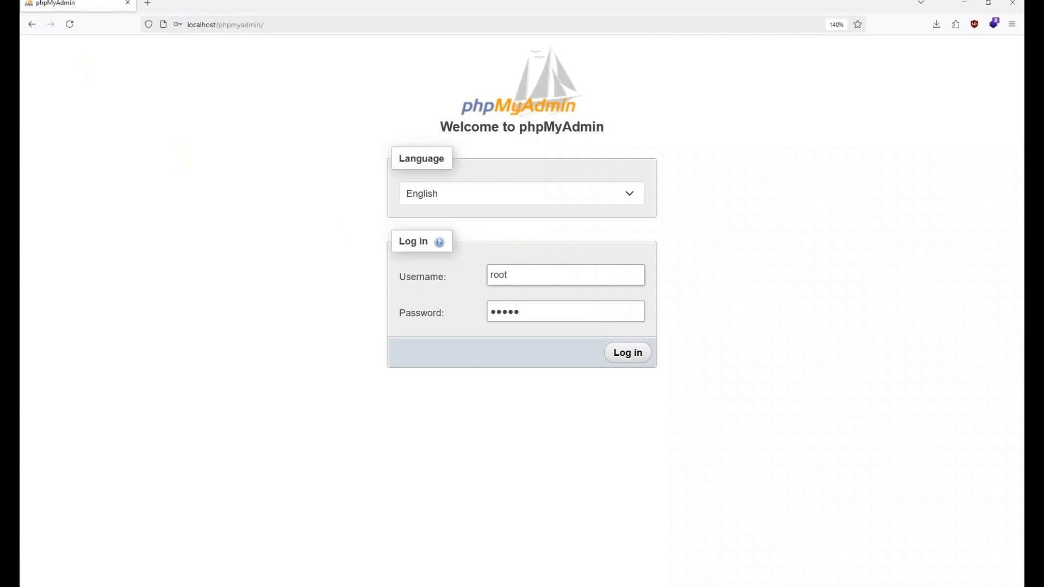
{"action": "key", "text": "Return"}
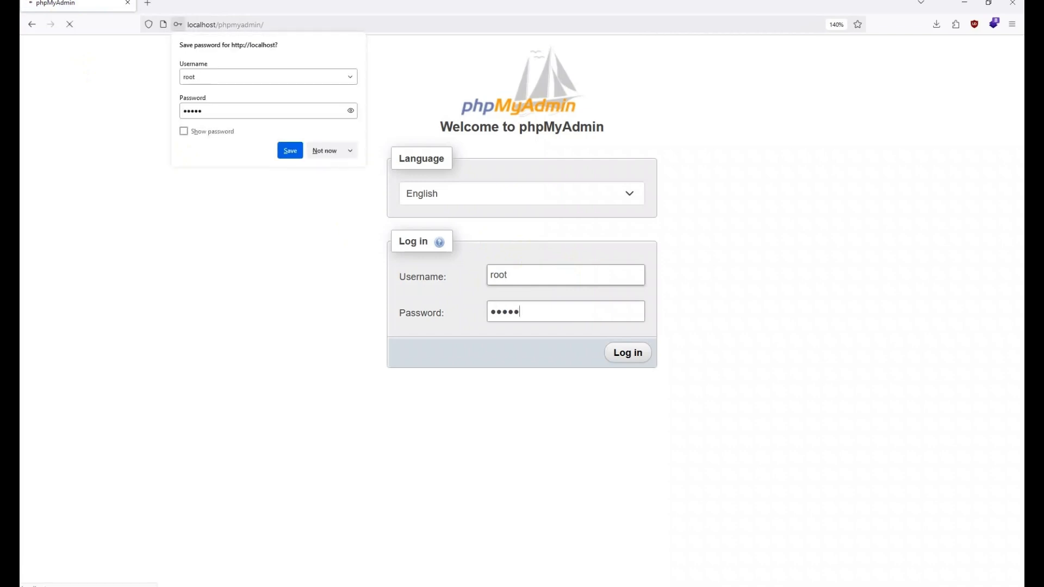
{"action": "left_click", "coordinate": [327, 151]}
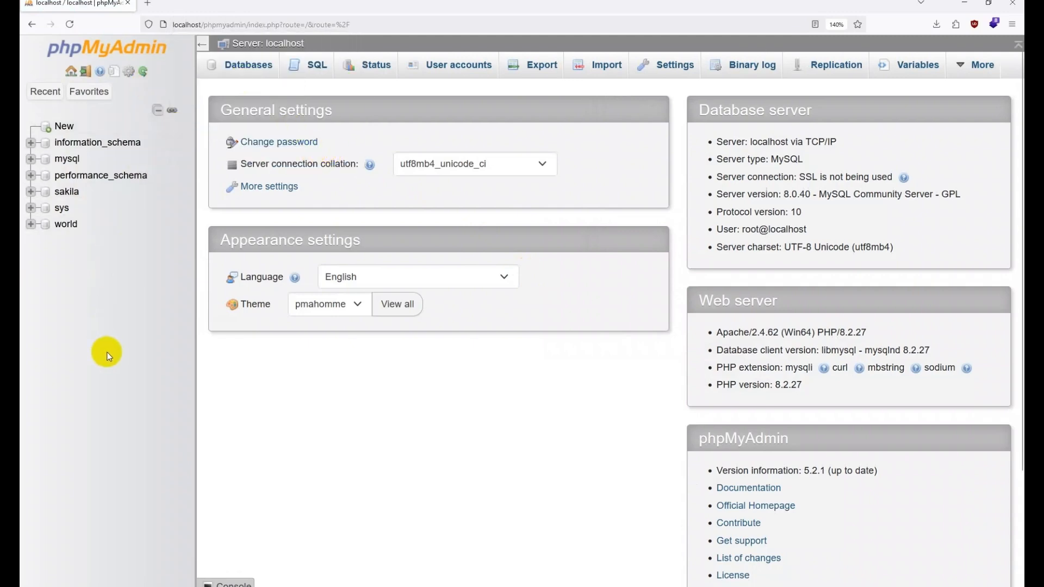
Step: Open sakila to list its 23 tables, narrow the sidebar and collapse the sakila tree
{"action": "scroll", "coordinate": [196, 320], "scroll_direction": "down", "scroll_amount": 2}
{"action": "scroll", "coordinate": [196, 319], "scroll_direction": "up", "scroll_amount": 2}
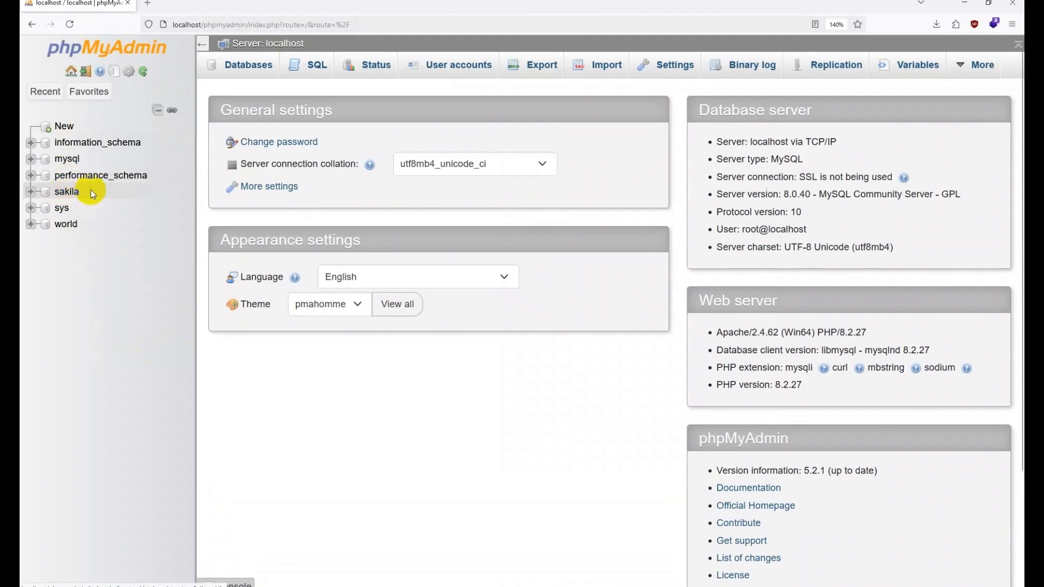
{"action": "double_click", "coordinate": [66, 193]}
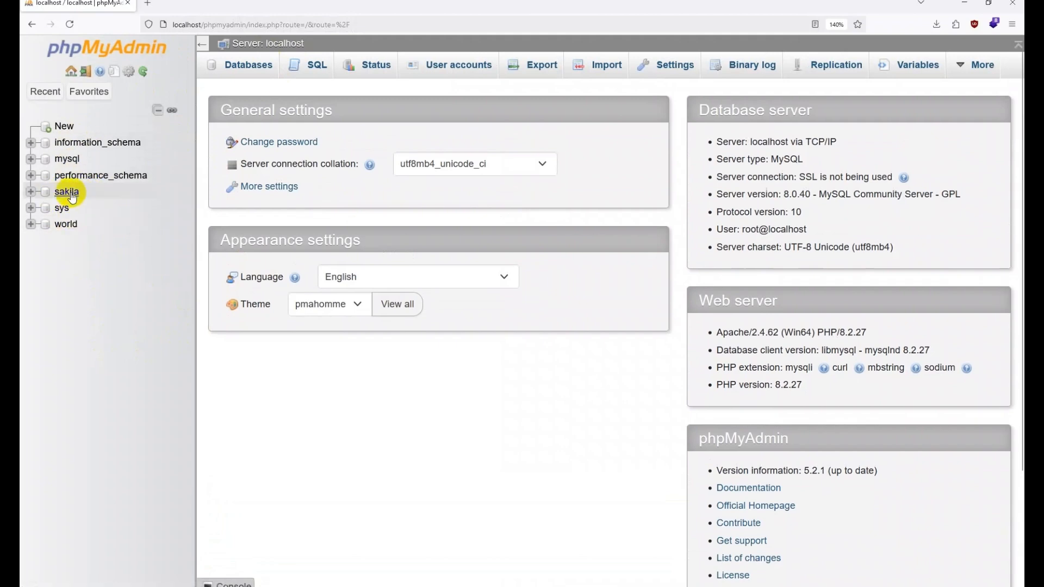
{"action": "left_click", "coordinate": [71, 194]}
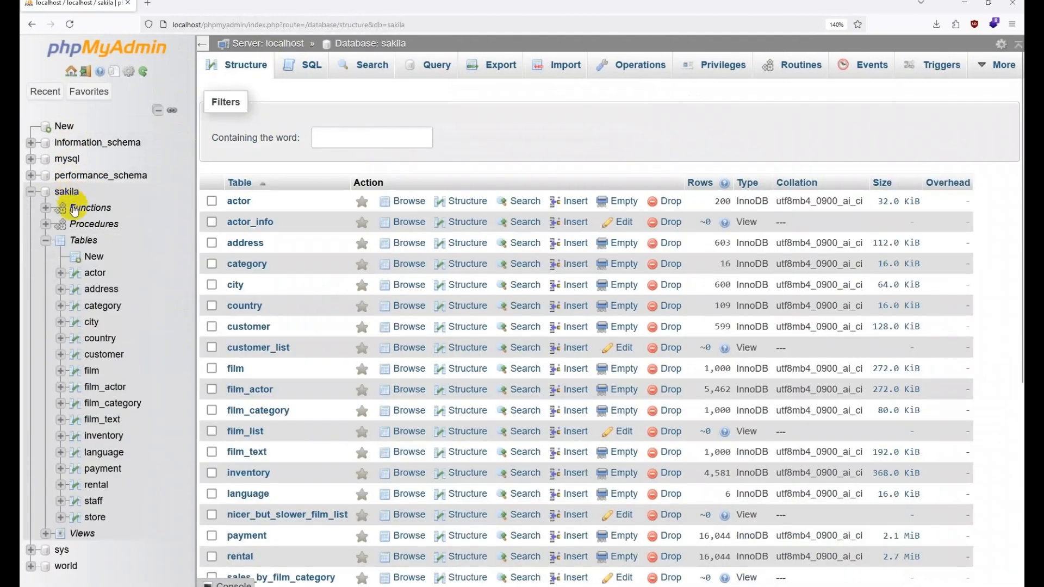
{"action": "scroll", "coordinate": [99, 460], "scroll_direction": "down", "scroll_amount": 3}
{"action": "scroll", "coordinate": [99, 460], "scroll_direction": "up", "scroll_amount": 3}
{"action": "scroll", "coordinate": [196, 342], "scroll_direction": "down", "scroll_amount": 5}
{"action": "scroll", "coordinate": [196, 344], "scroll_direction": "up", "scroll_amount": 5}
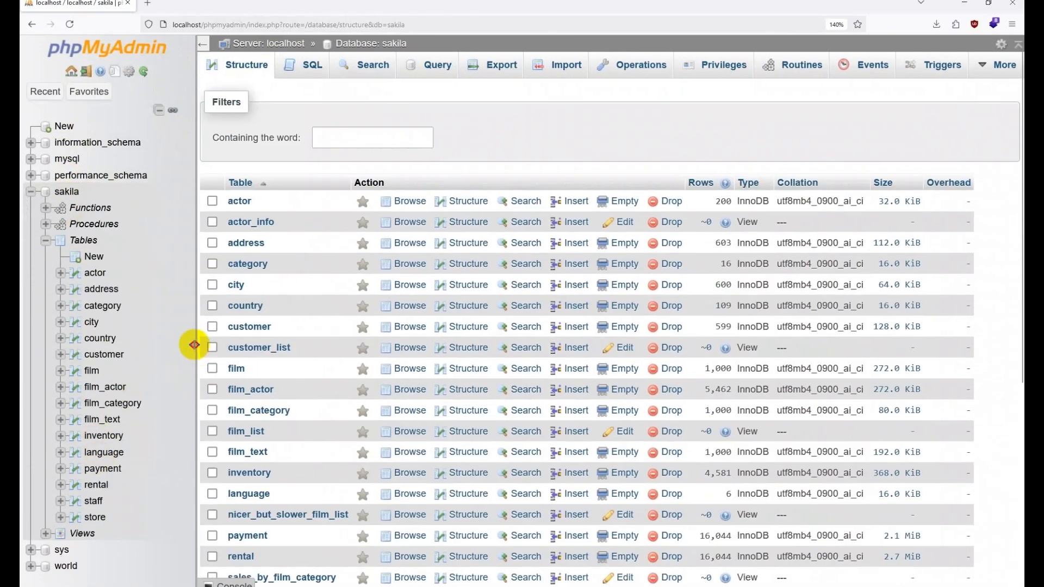
{"action": "left_click_drag", "start_coordinate": [195, 345], "coordinate": [179, 348]}
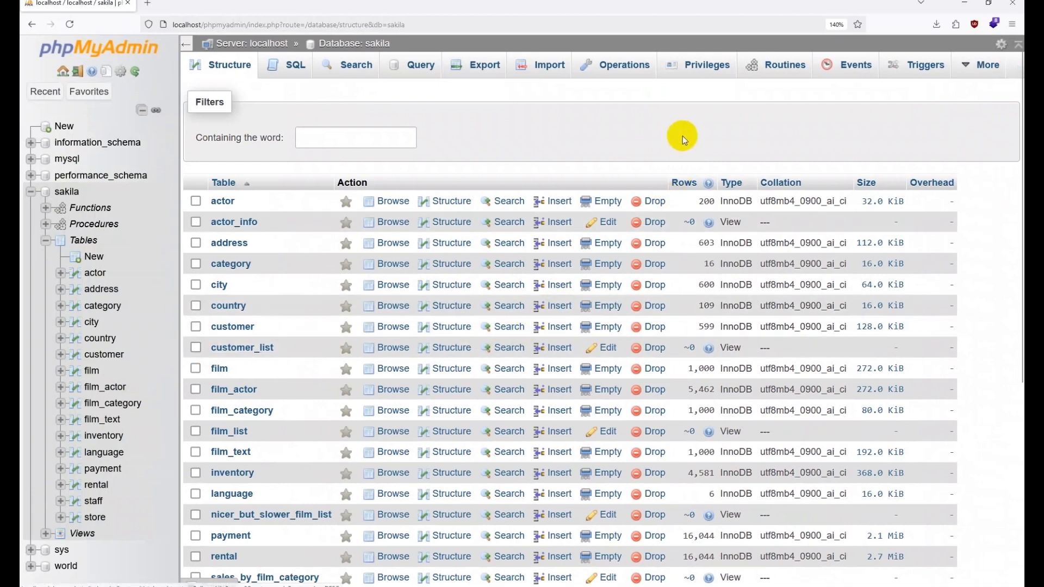
{"action": "left_click", "coordinate": [31, 192]}
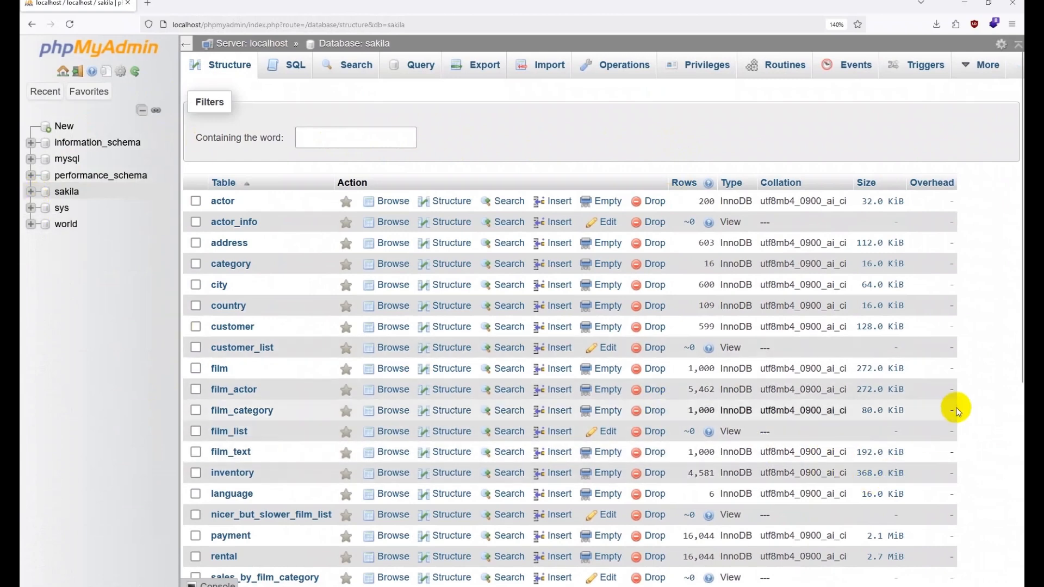
{"action": "scroll", "coordinate": [954, 435], "scroll_direction": "down", "scroll_amount": 5}
{"action": "scroll", "coordinate": [972, 462], "scroll_direction": "up", "scroll_amount": 5}
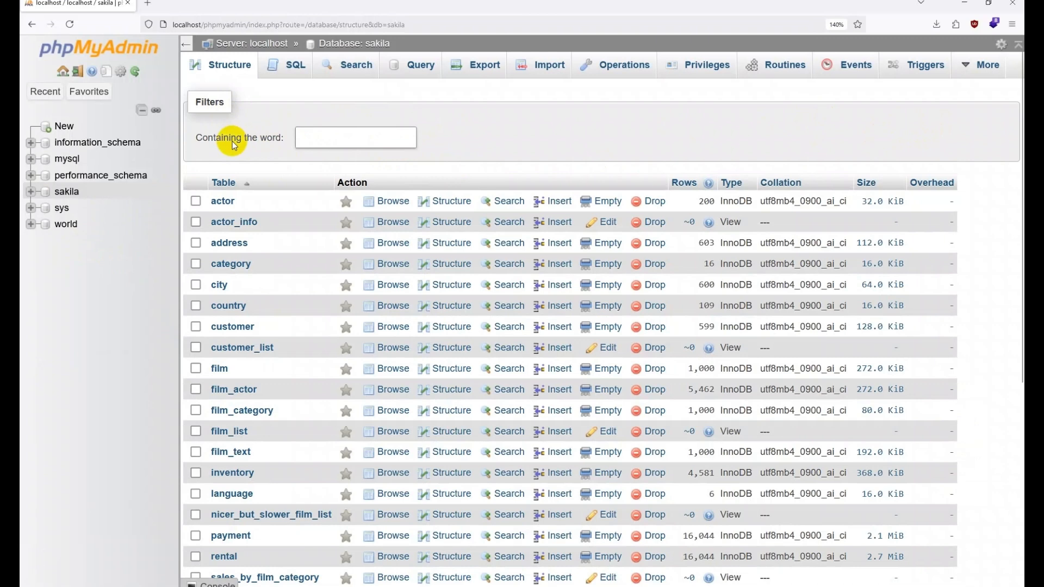
{"action": "scroll", "coordinate": [925, 151], "scroll_direction": "down", "scroll_amount": 5}
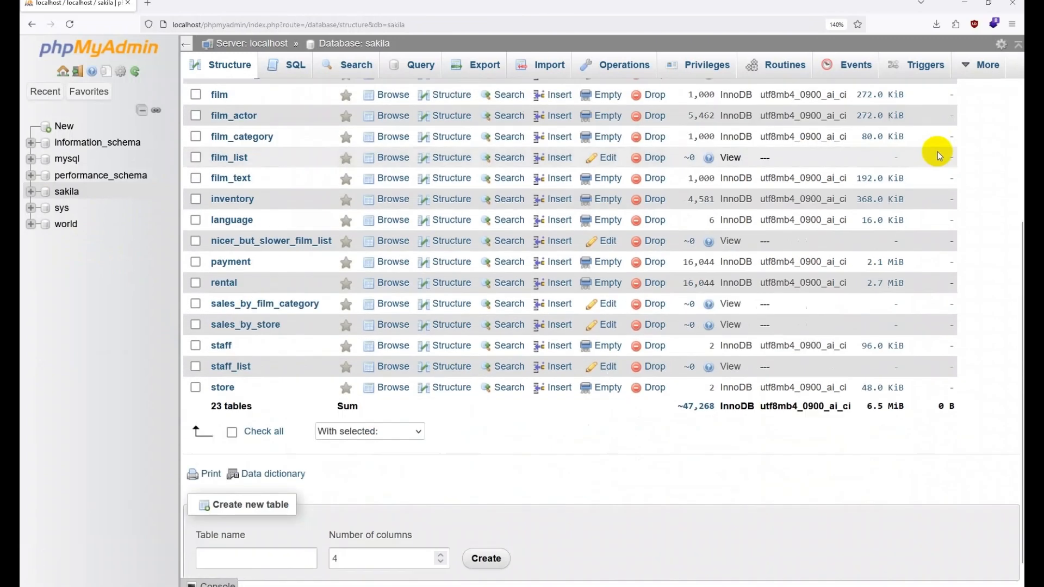
{"action": "scroll", "coordinate": [940, 156], "scroll_direction": "down", "scroll_amount": 1}
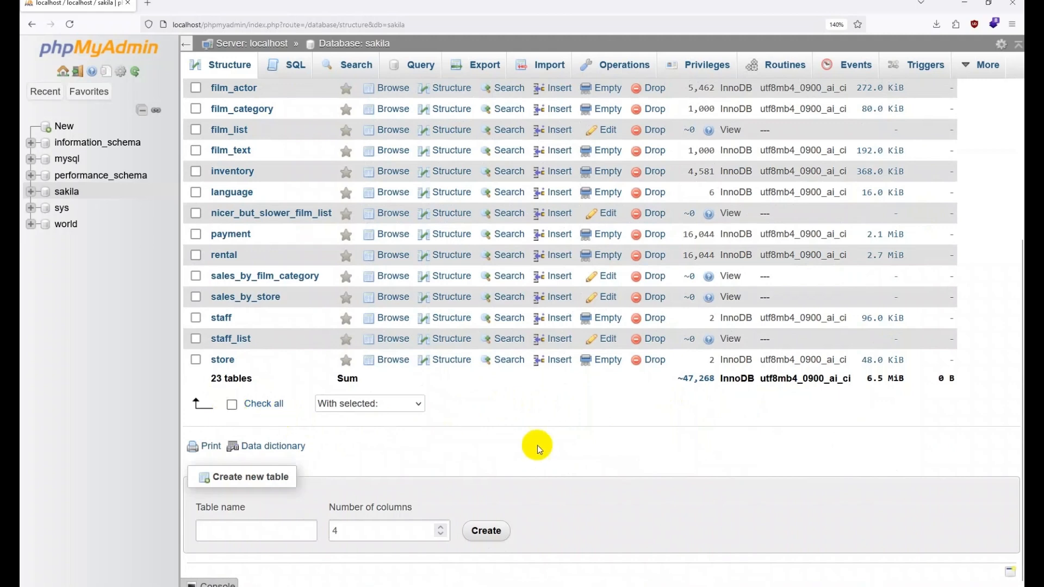
{"action": "scroll", "coordinate": [620, 449], "scroll_direction": "up", "scroll_amount": 6}
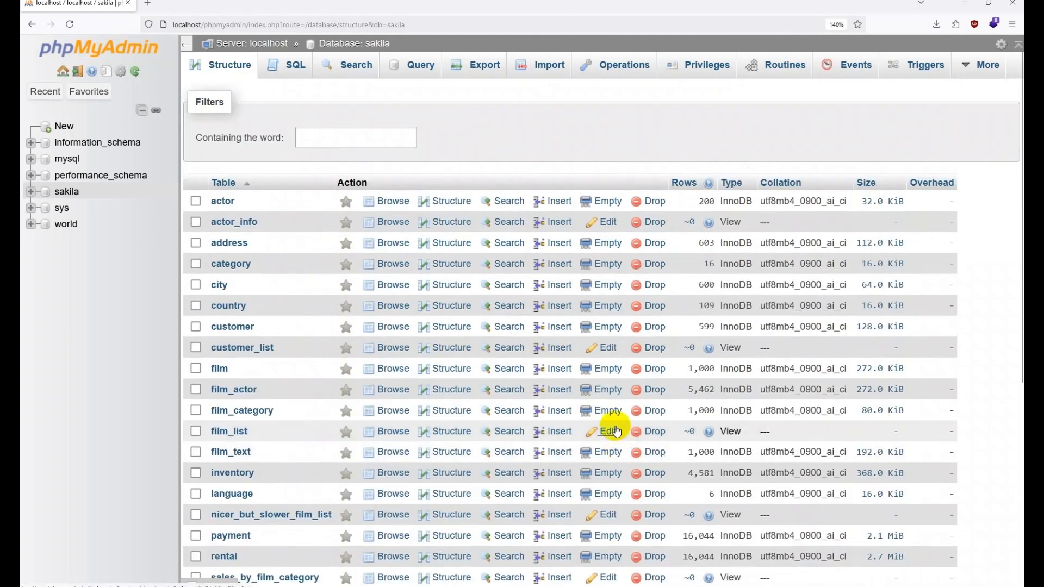